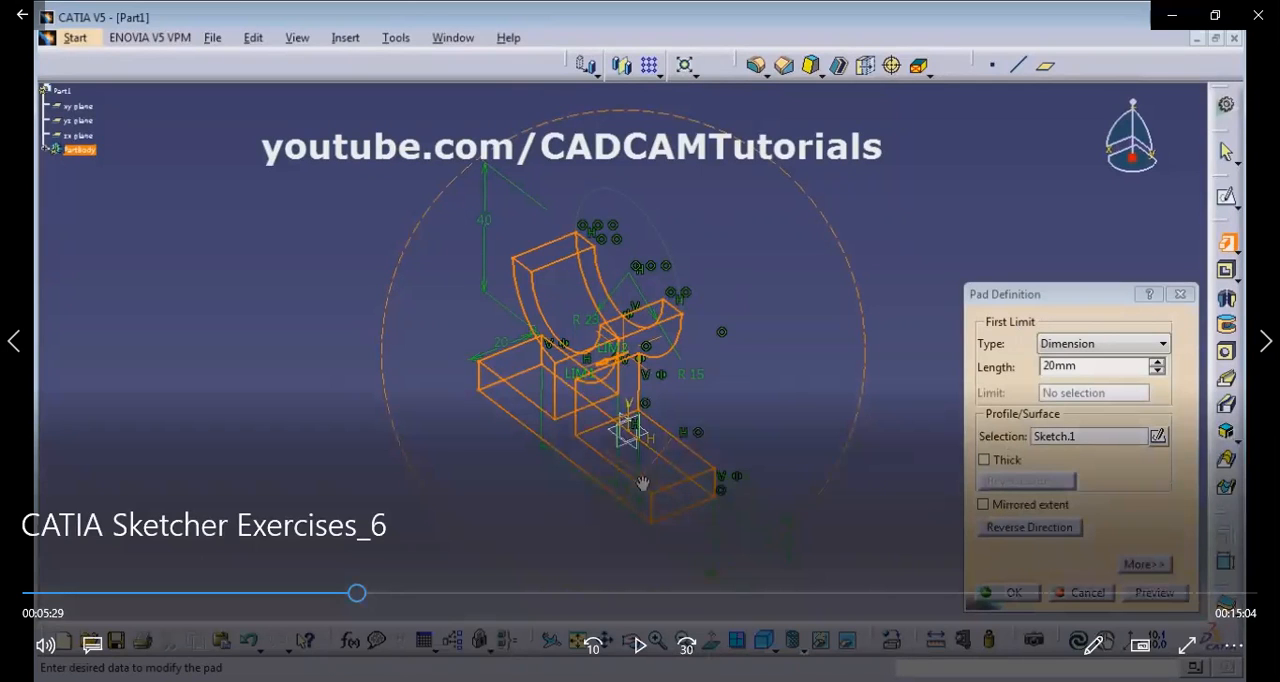
left_click(630, 645)
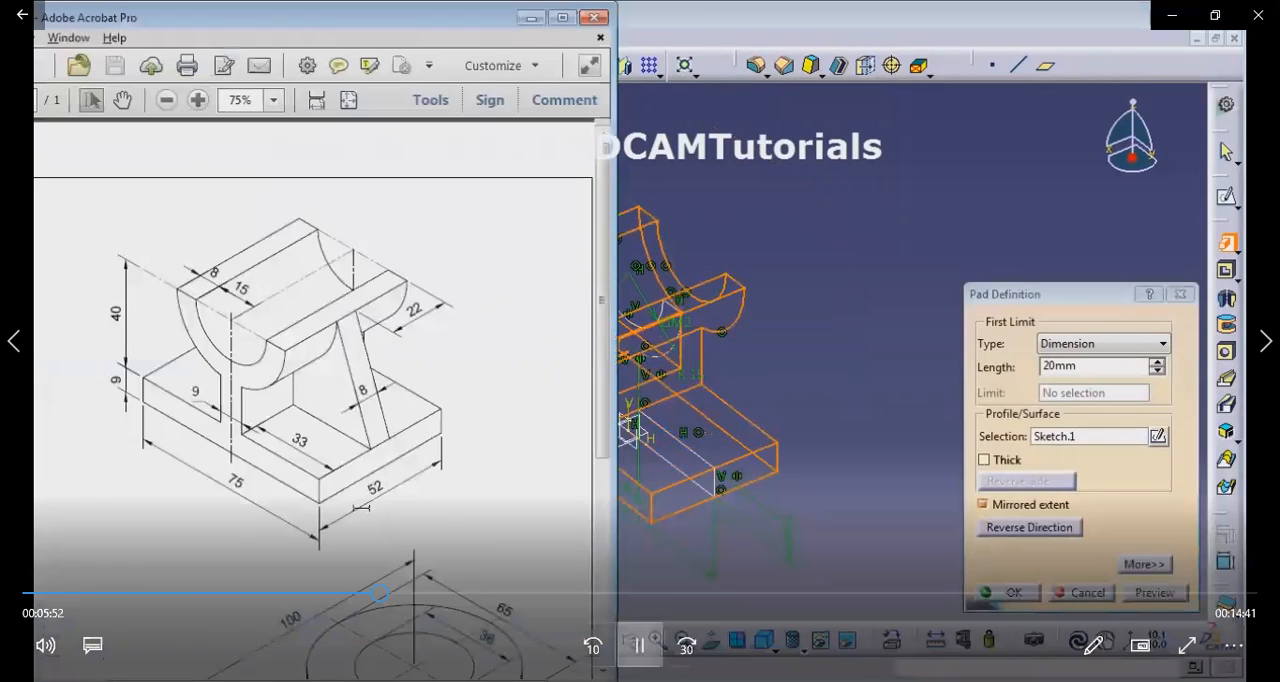
left_click(640, 645)
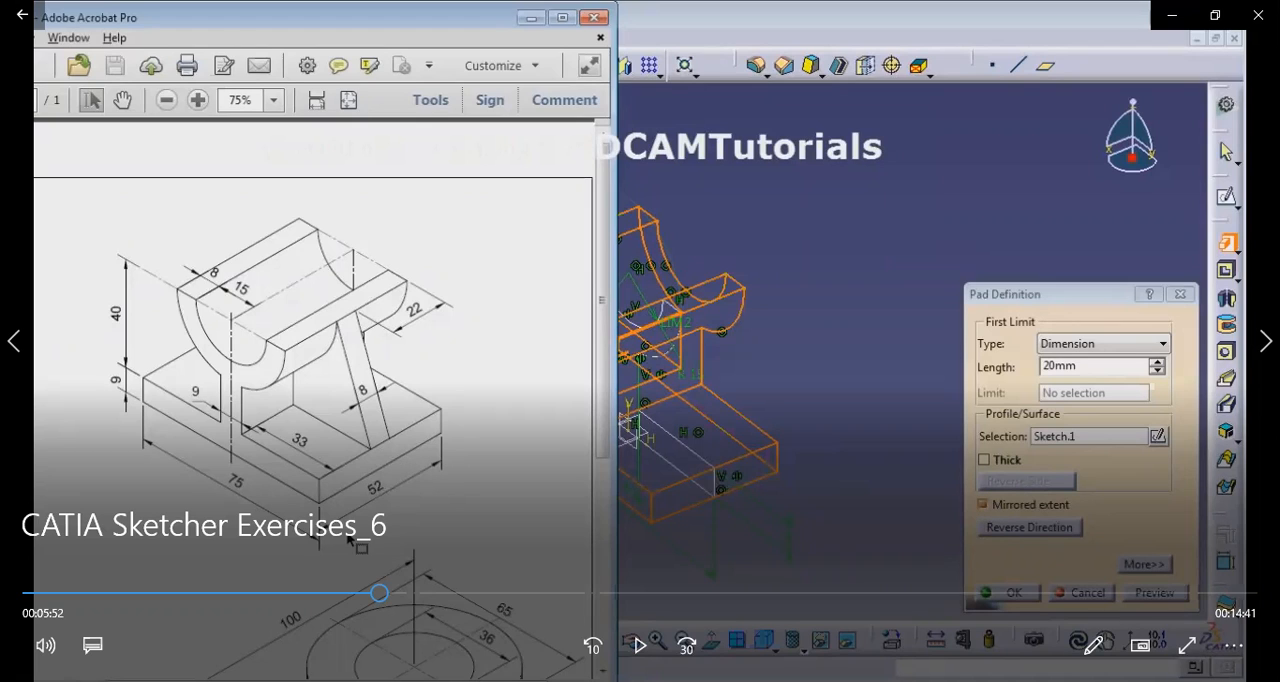
left_click(640, 645)
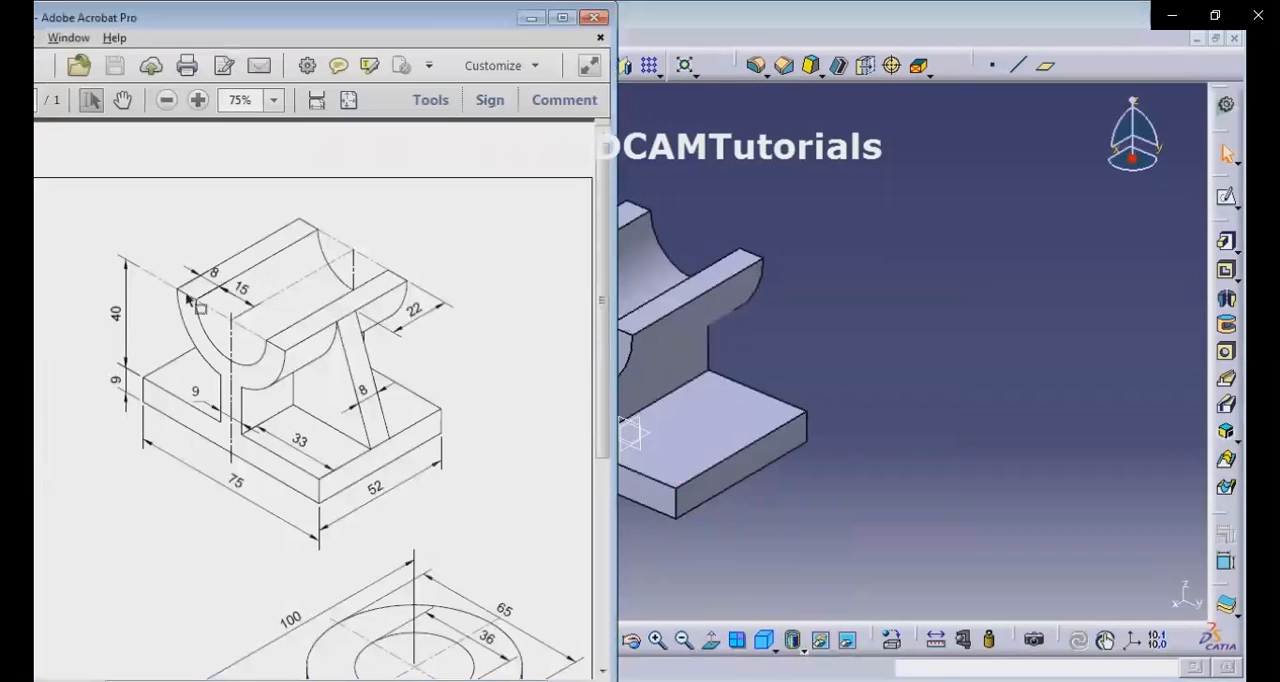
Switch back to CATIA from the reference drawing and open a sketch on the part's yz plane.
left_click(840, 500)
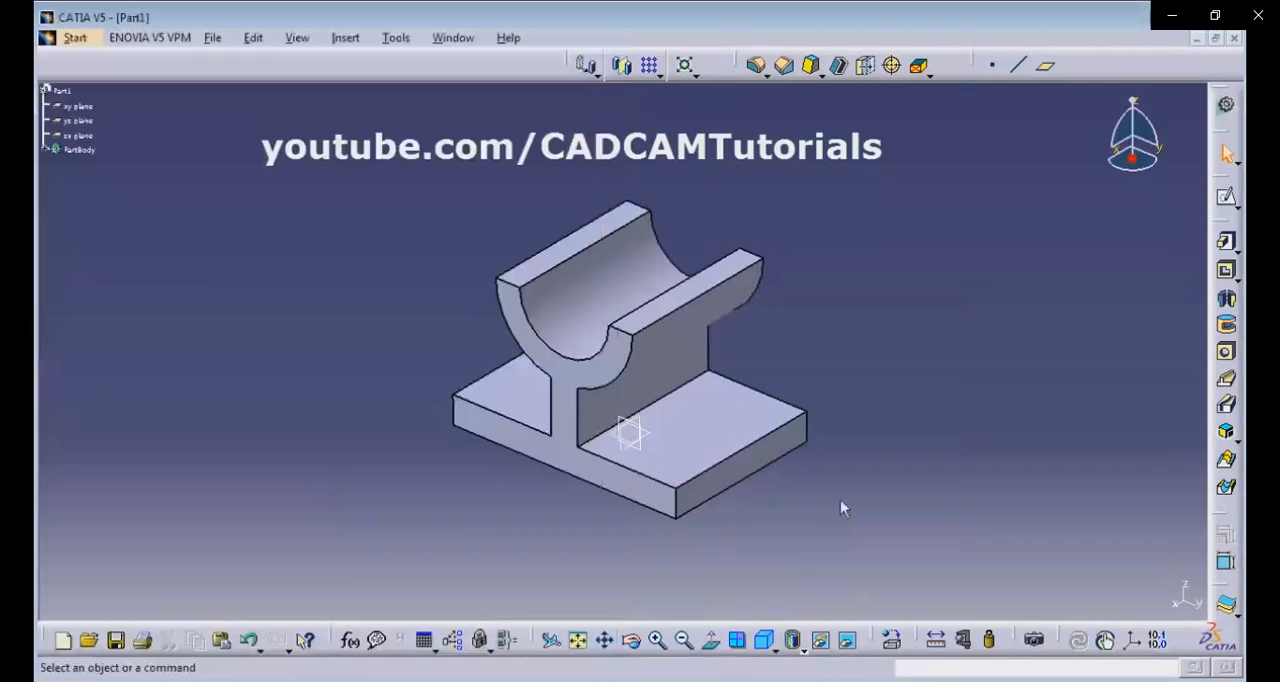
middle_click_drag(829, 357, 718, 395)
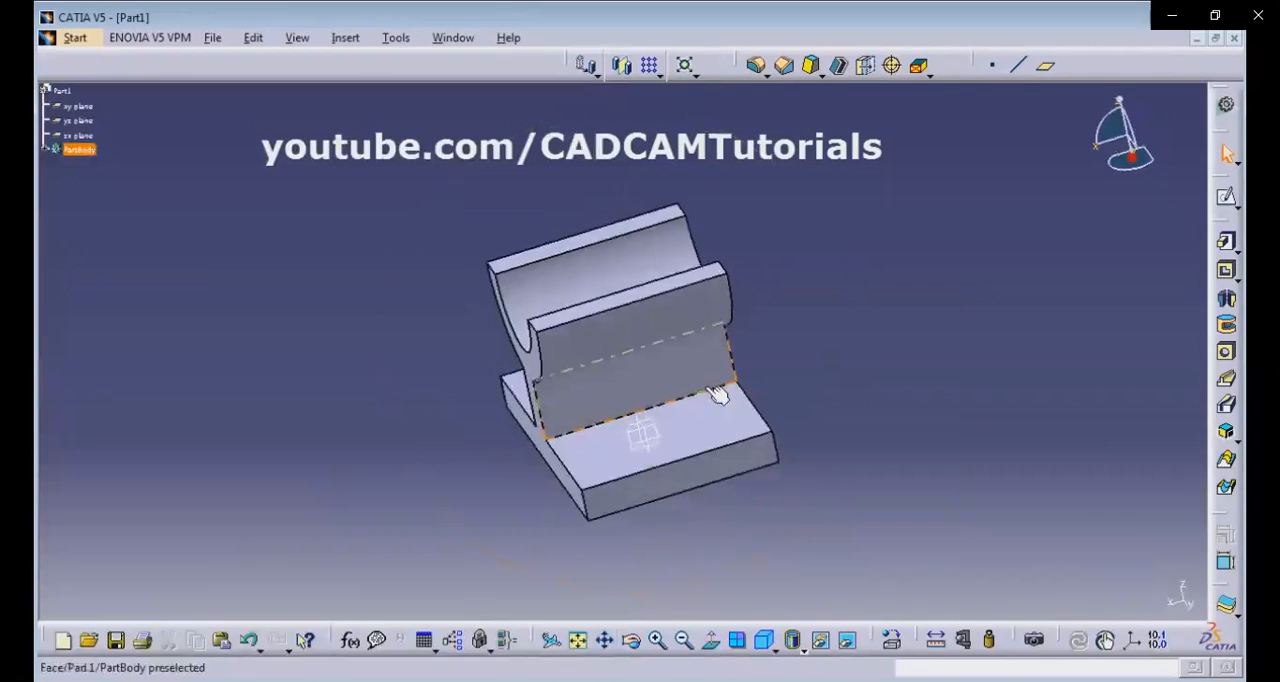
left_click(655, 437)
left_click(1226, 198)
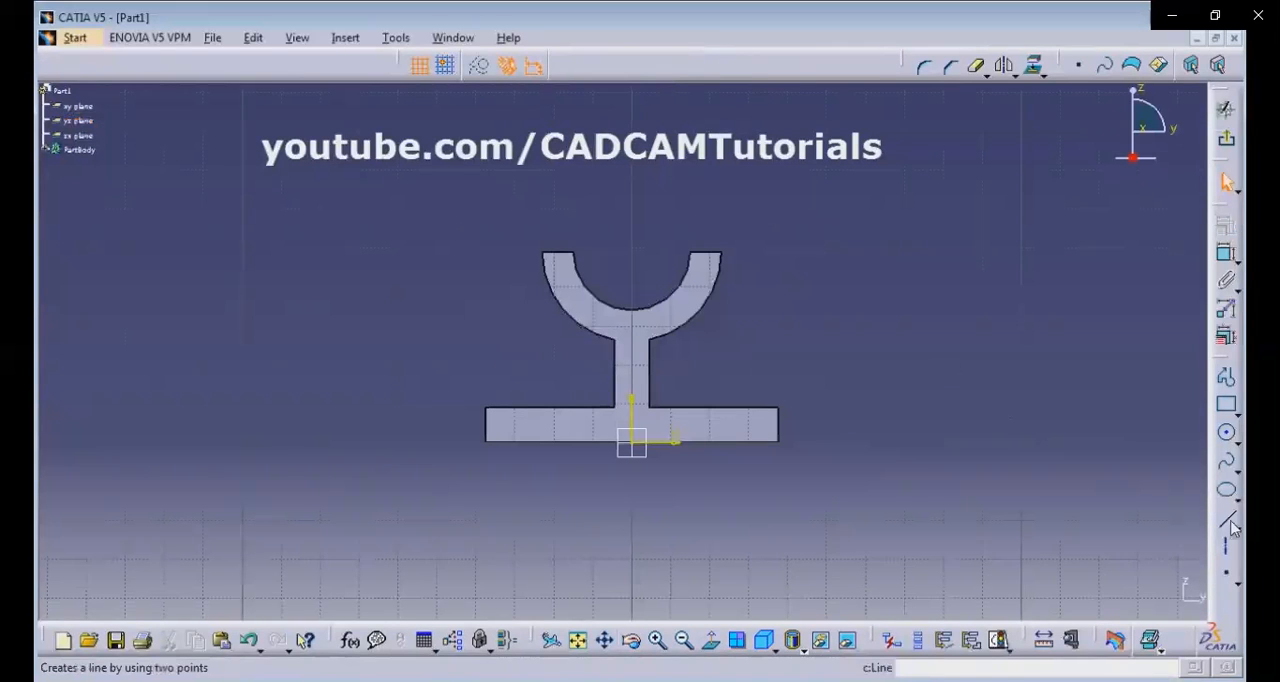
Sketch a slanted line about 37 mm long beside the cradle, sloping down and outward toward the base's +y end.
left_click(1227, 519)
left_click(749, 250)
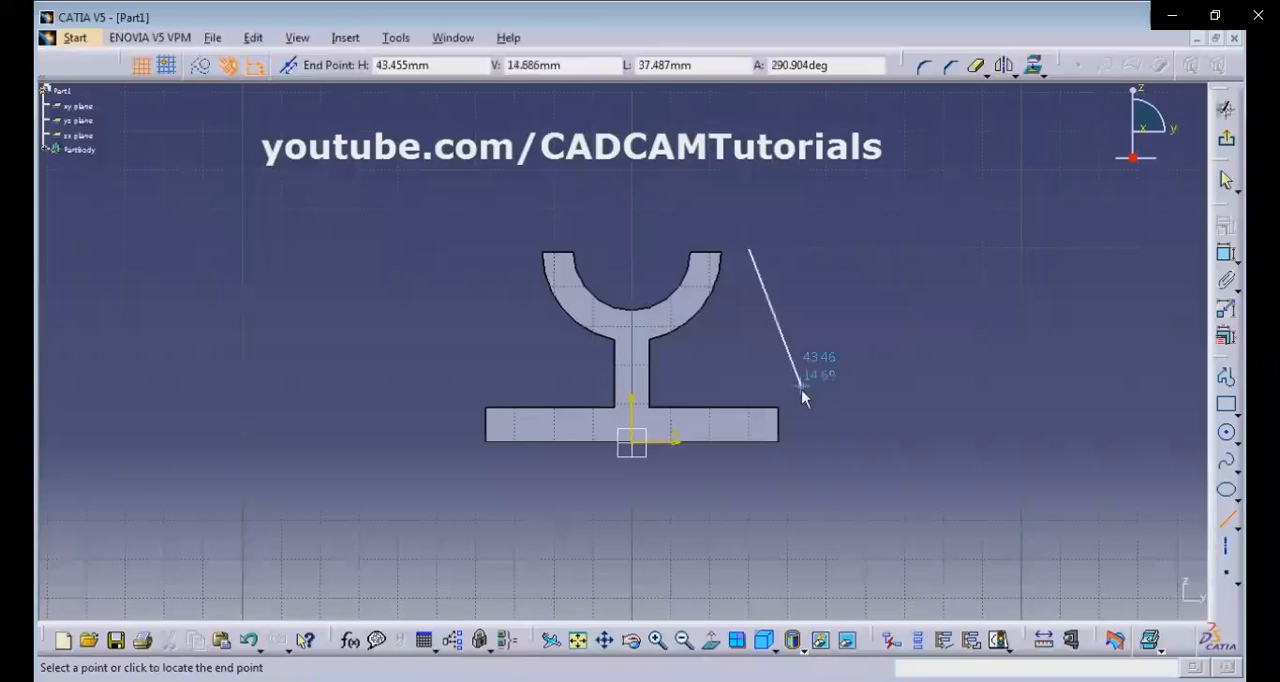
left_click(801, 389)
left_click(838, 362)
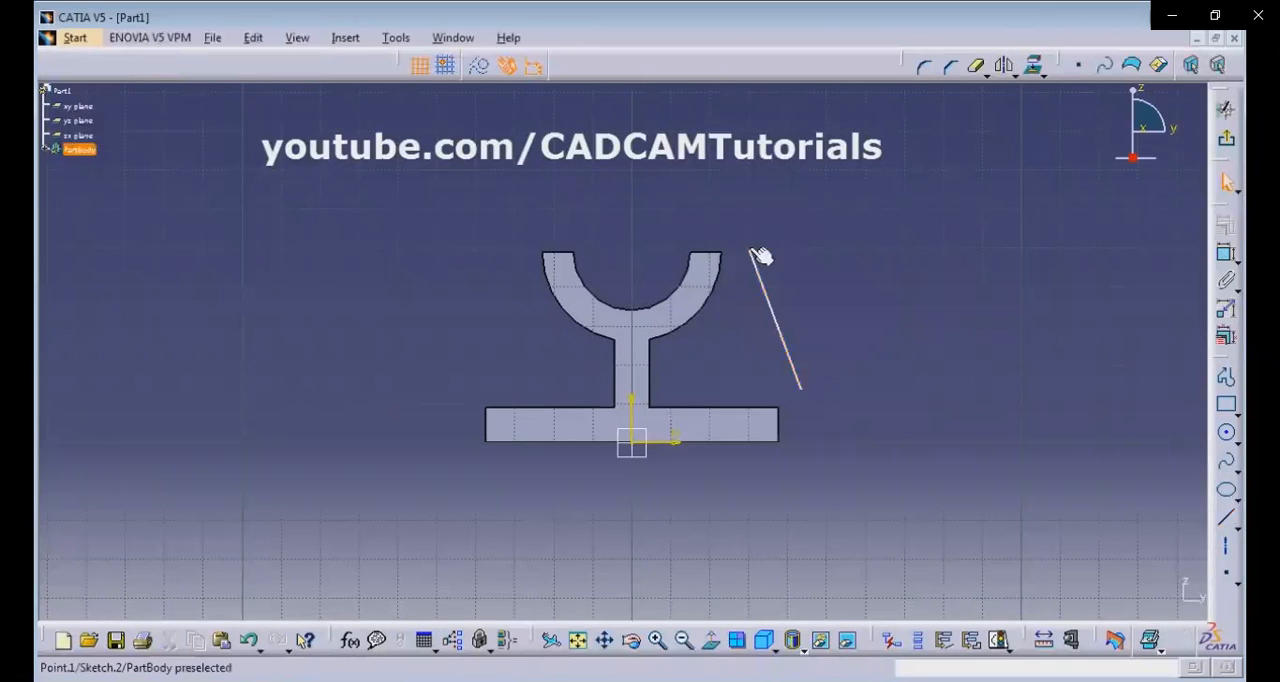
Constrain the slanted line's upper endpoint to be coincident with the nearest outer top corner of the cradle.
left_click(758, 254)
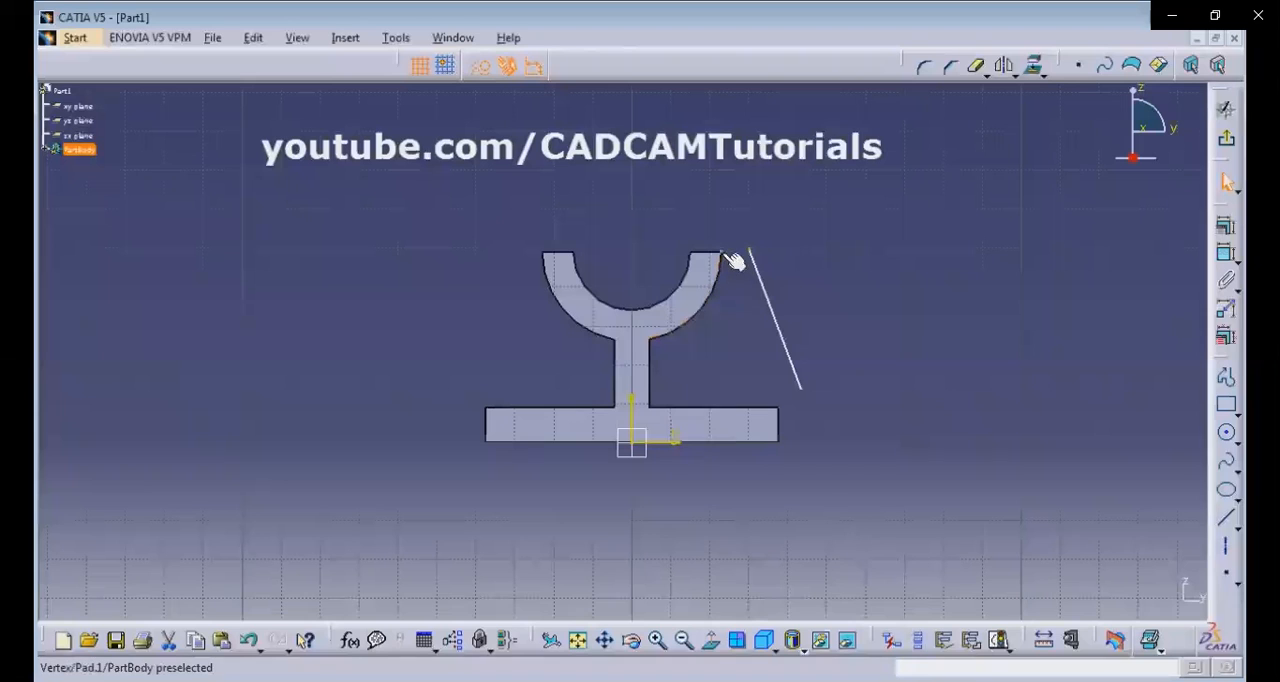
left_click(730, 257, "ctrl")
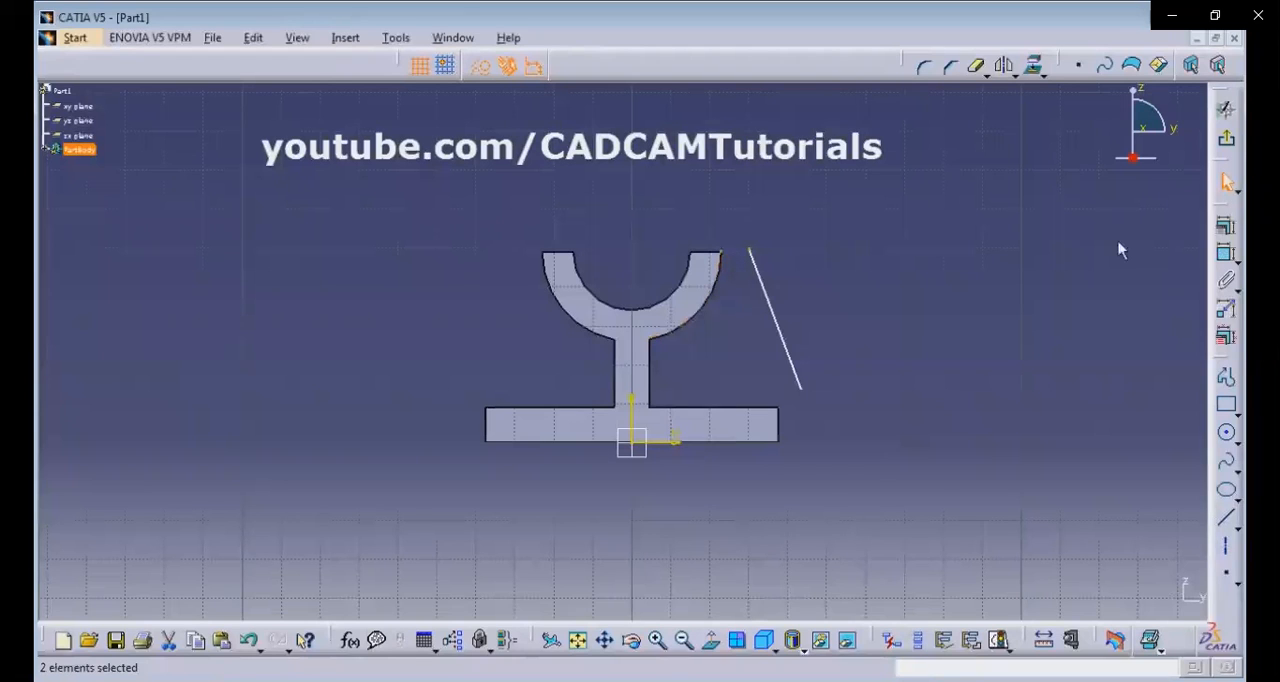
left_click(1226, 243)
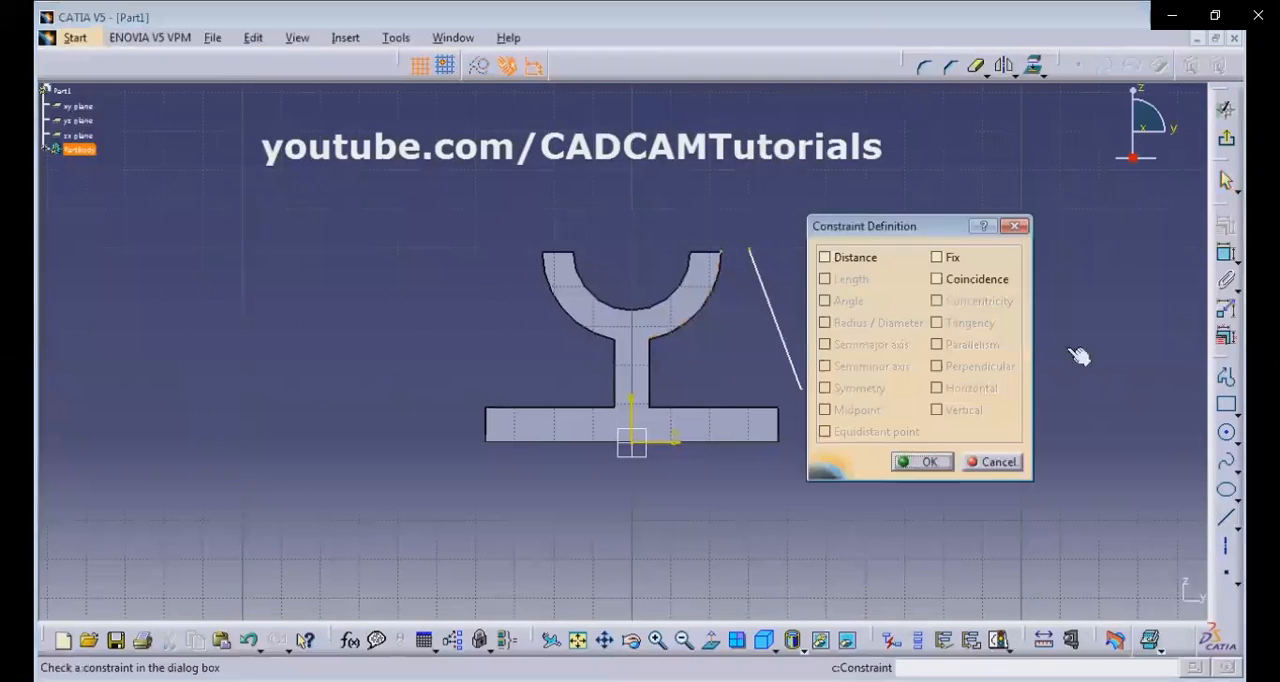
left_click(936, 279)
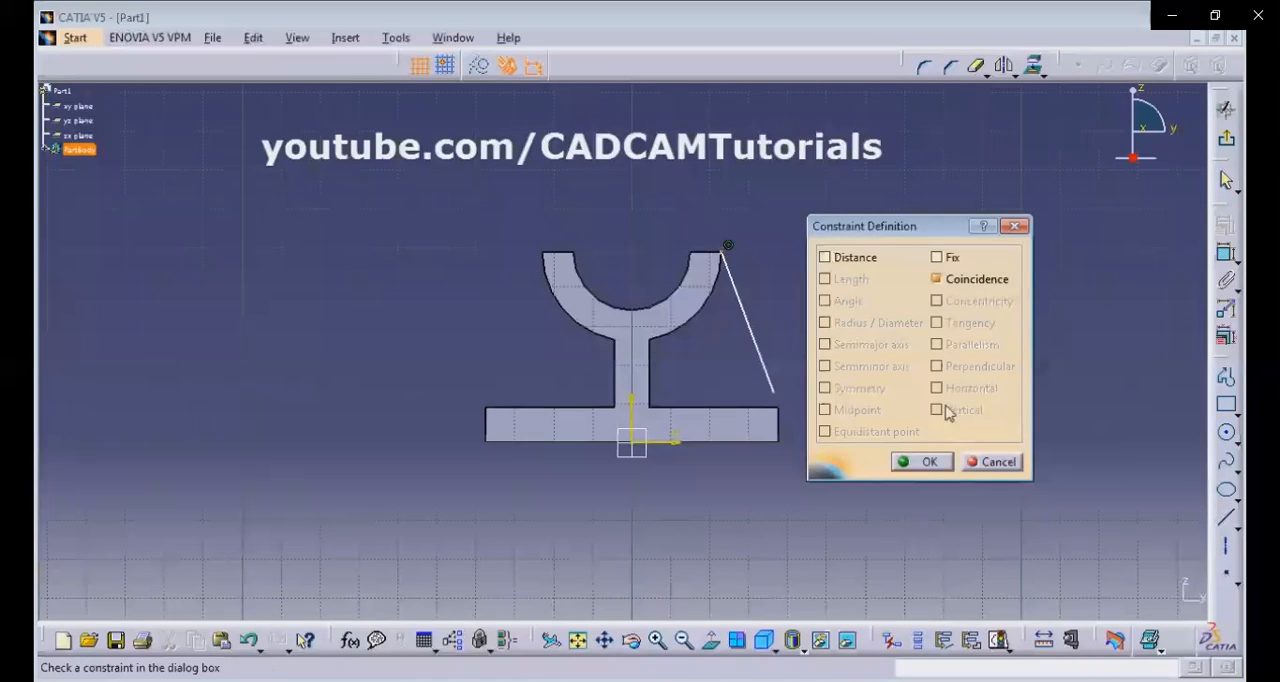
left_click(924, 463)
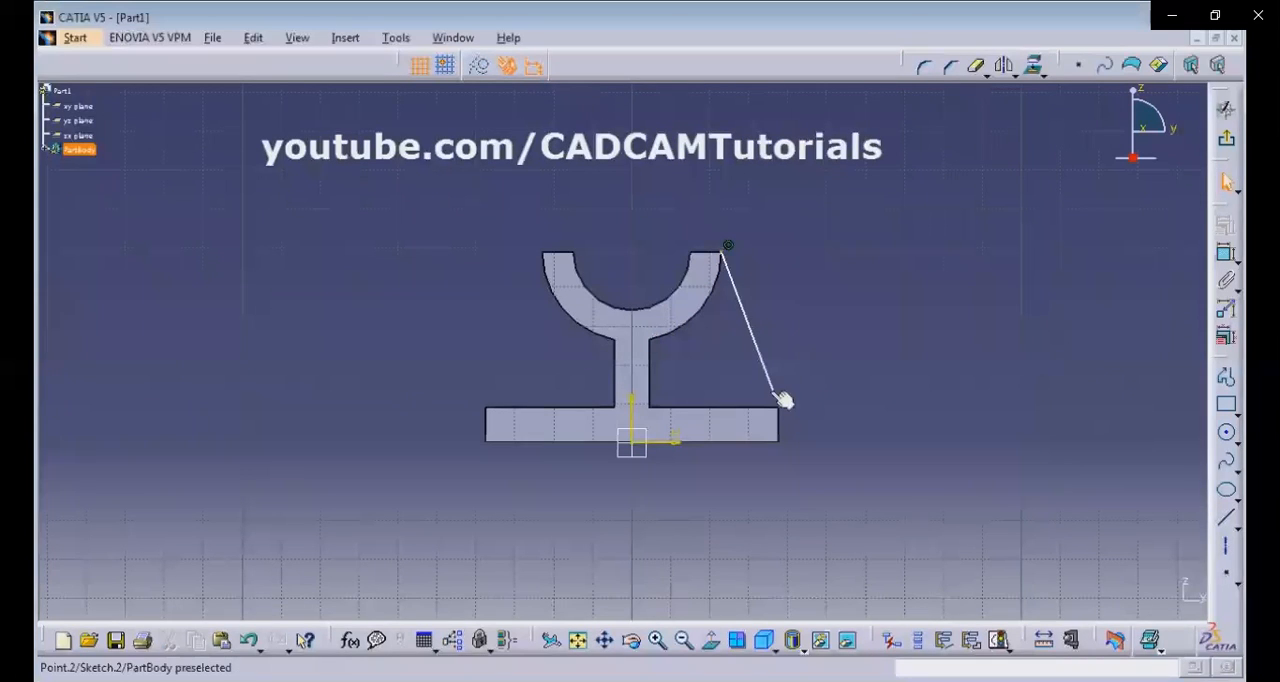
Make the line's lower endpoint coincident with the nearby top outer corner of the base, and exit the sketch.
left_click(776, 394)
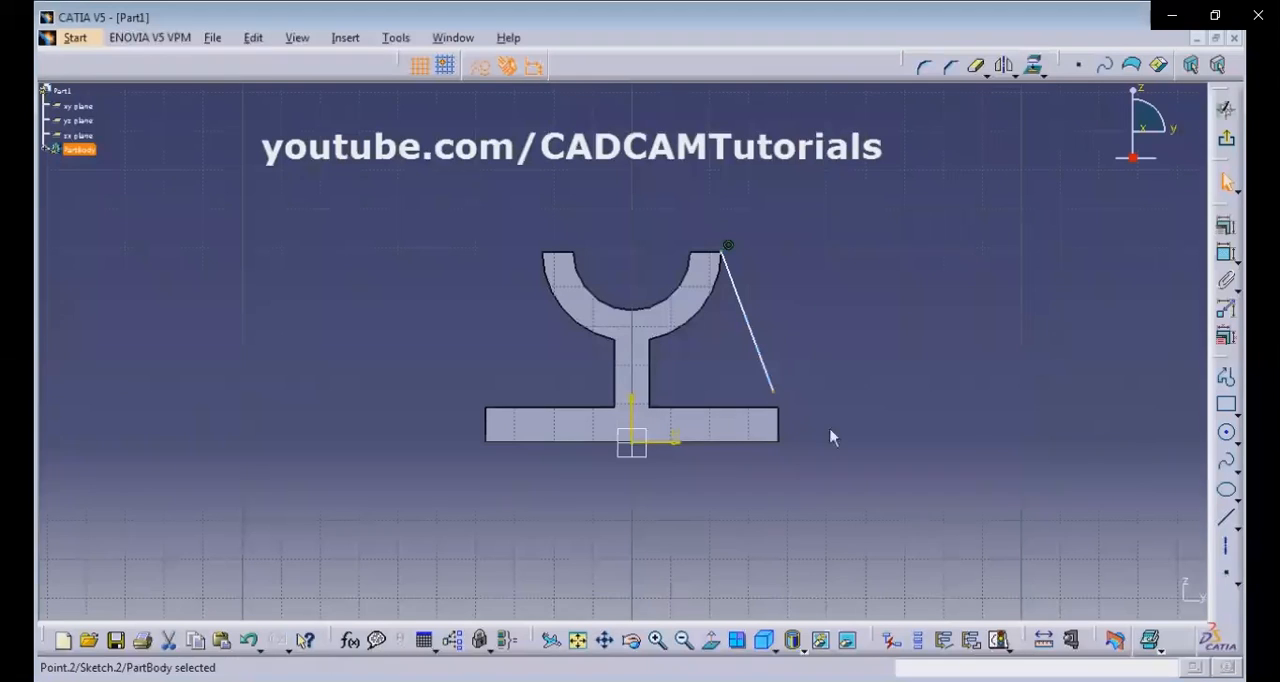
left_click(782, 409, "ctrl")
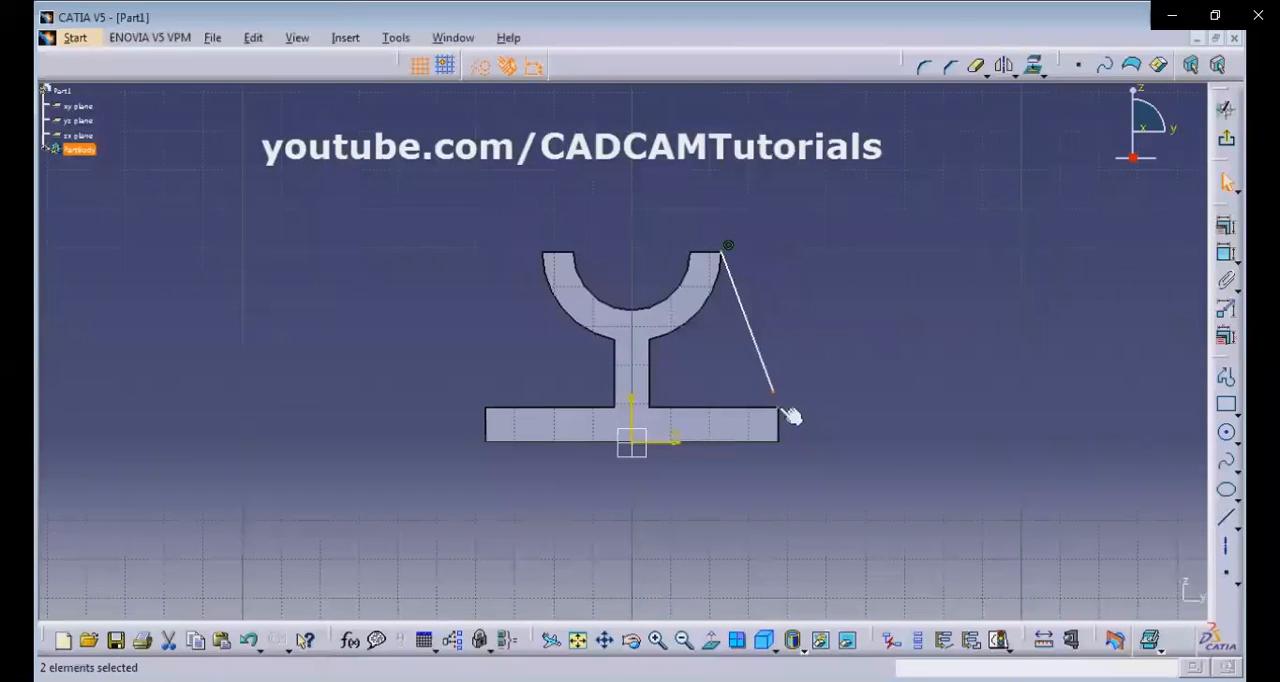
left_click(1226, 226)
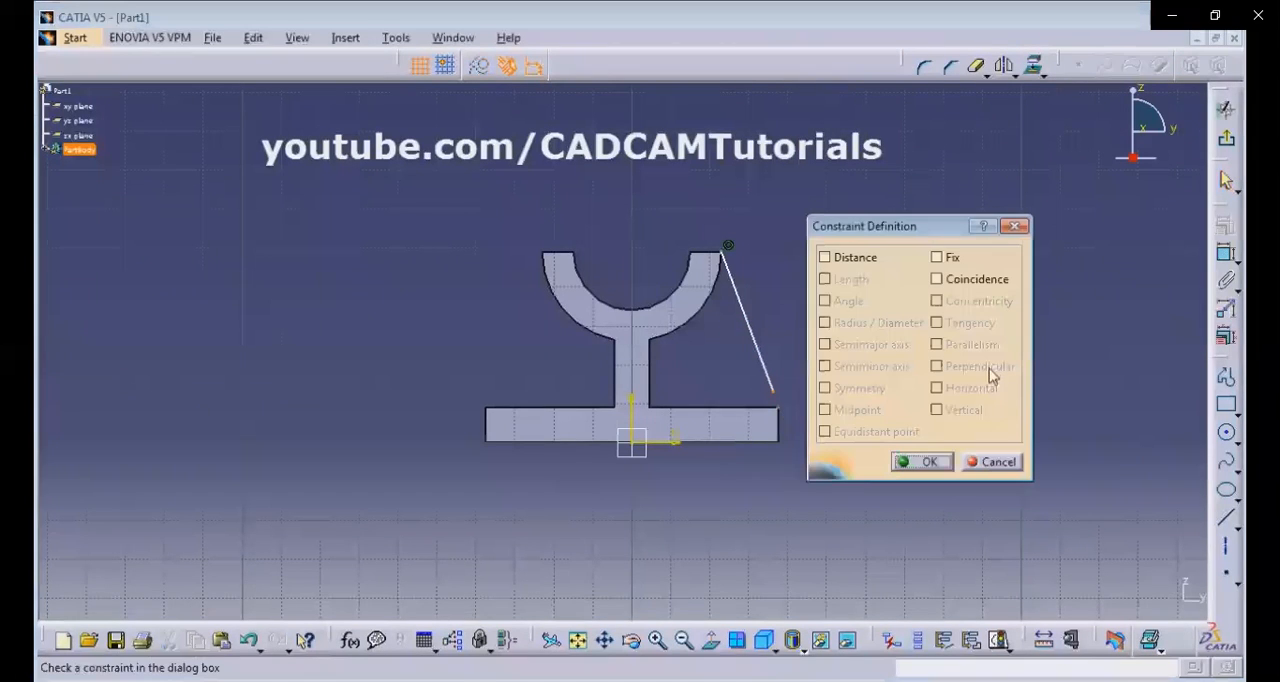
left_click(937, 279)
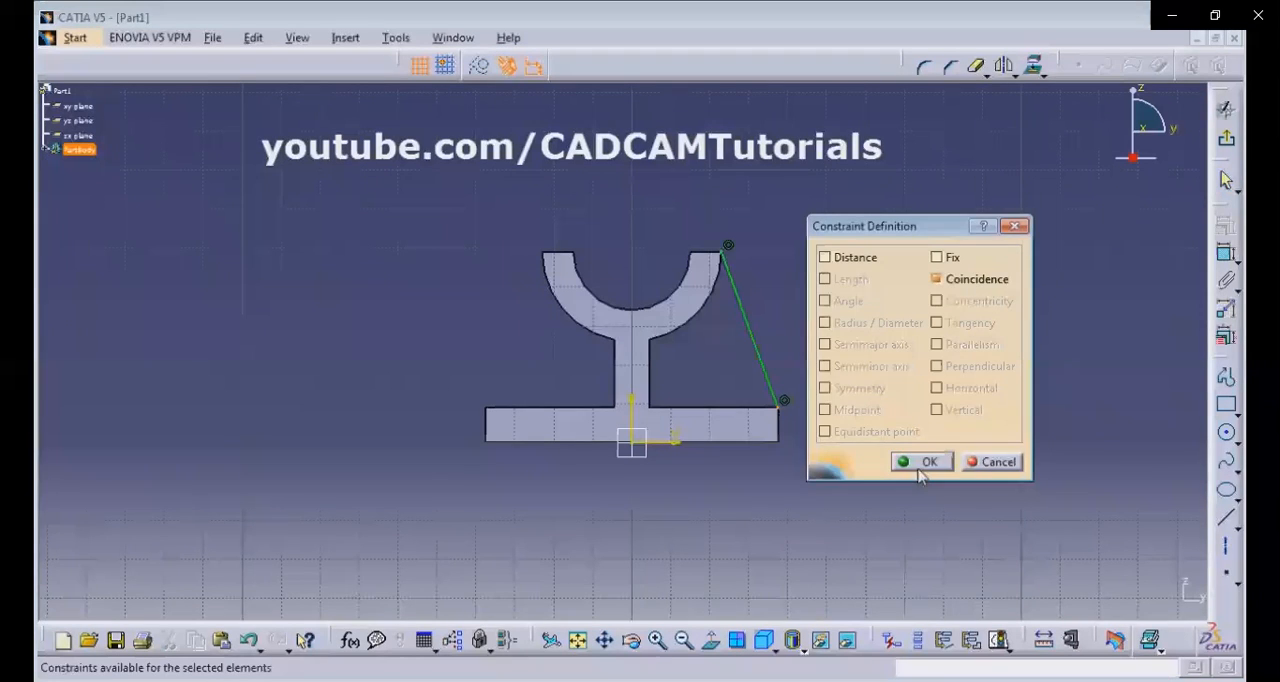
left_click(920, 463)
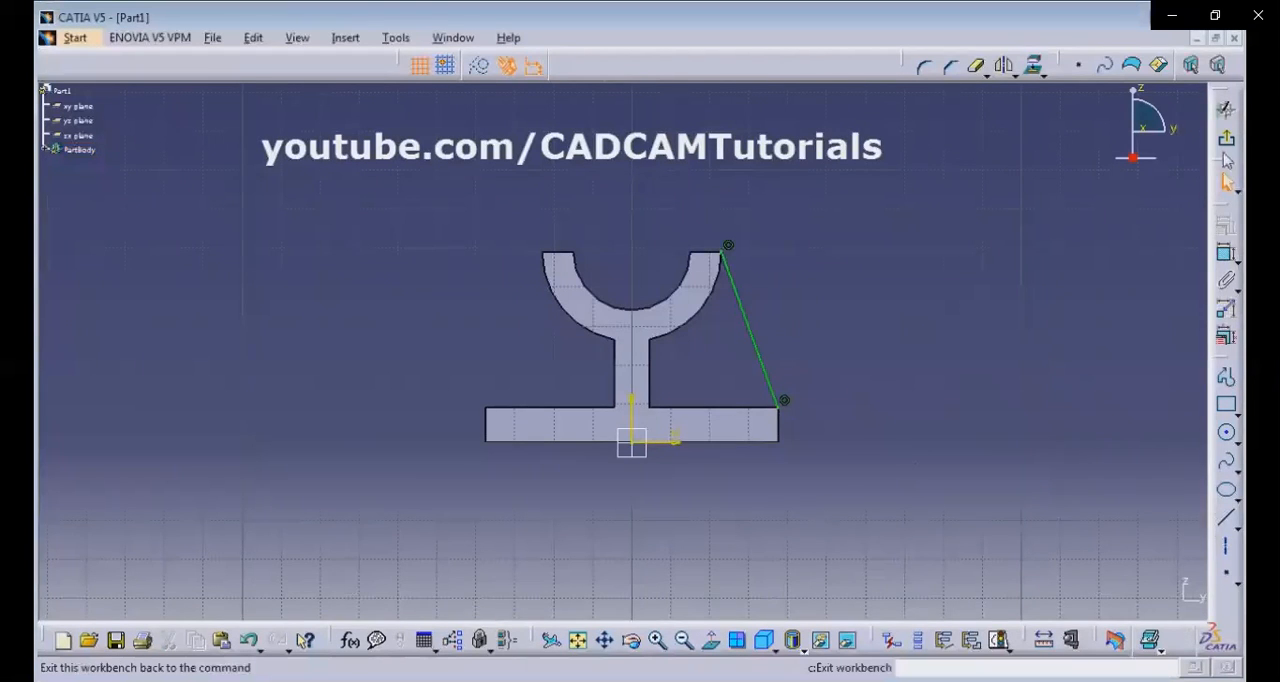
left_click(1226, 108)
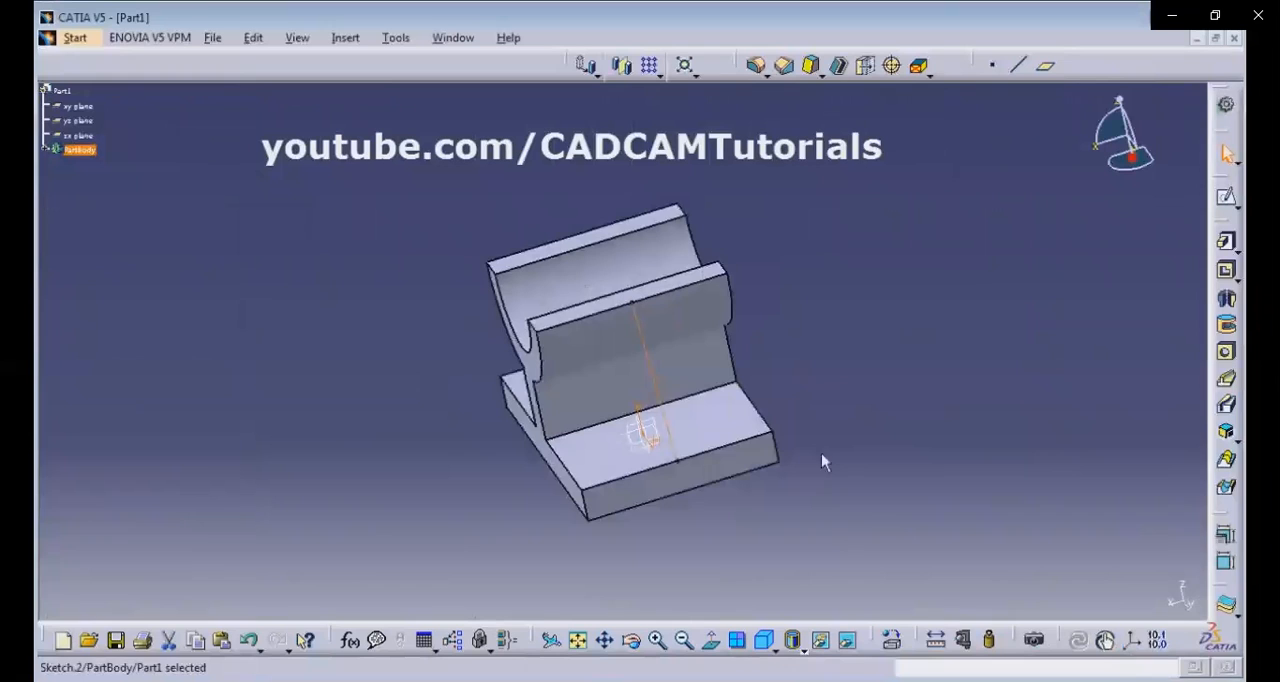
Create a stiffener from the slanted line sketch in From Side mode, 8 mm thick, with Neutral Fiber enabled.
left_click(766, 642)
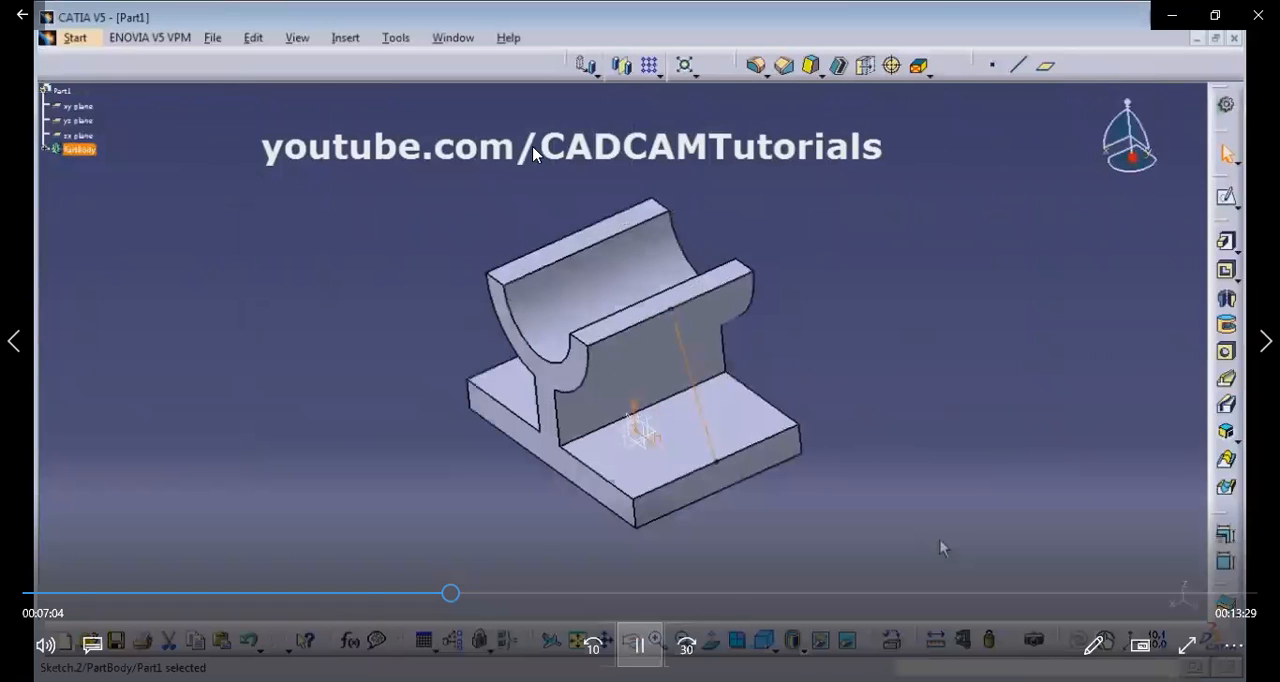
key("space")
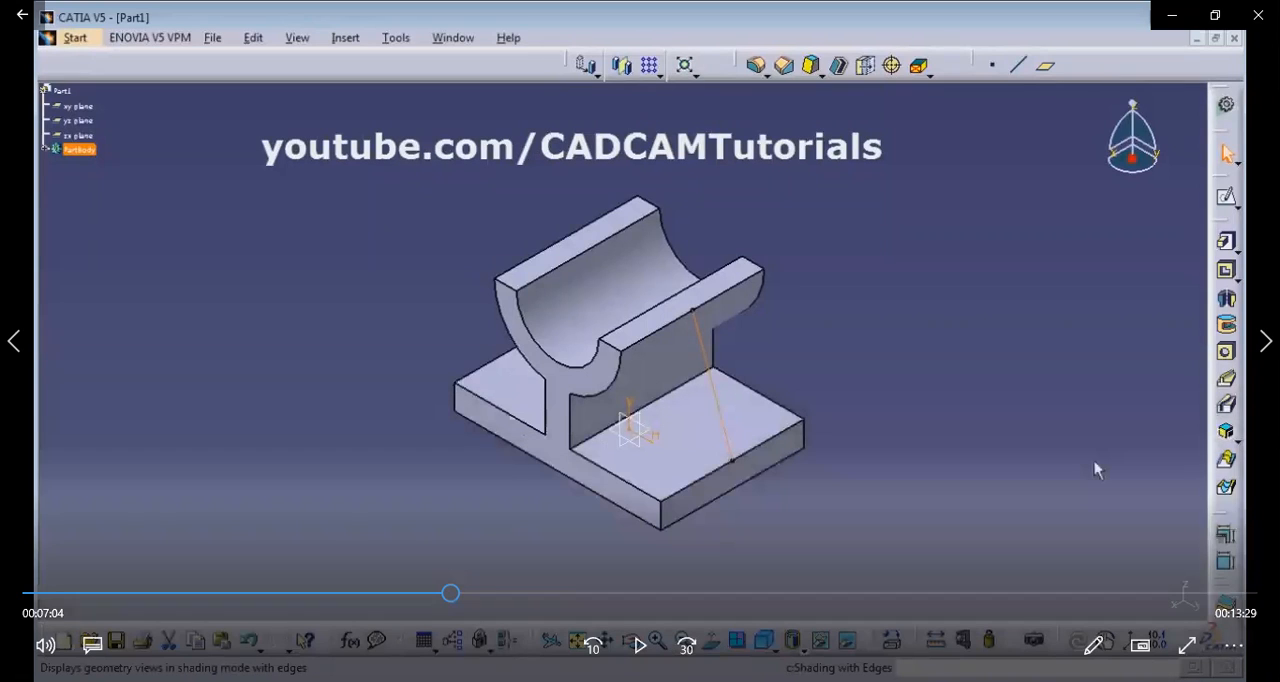
left_click(893, 407)
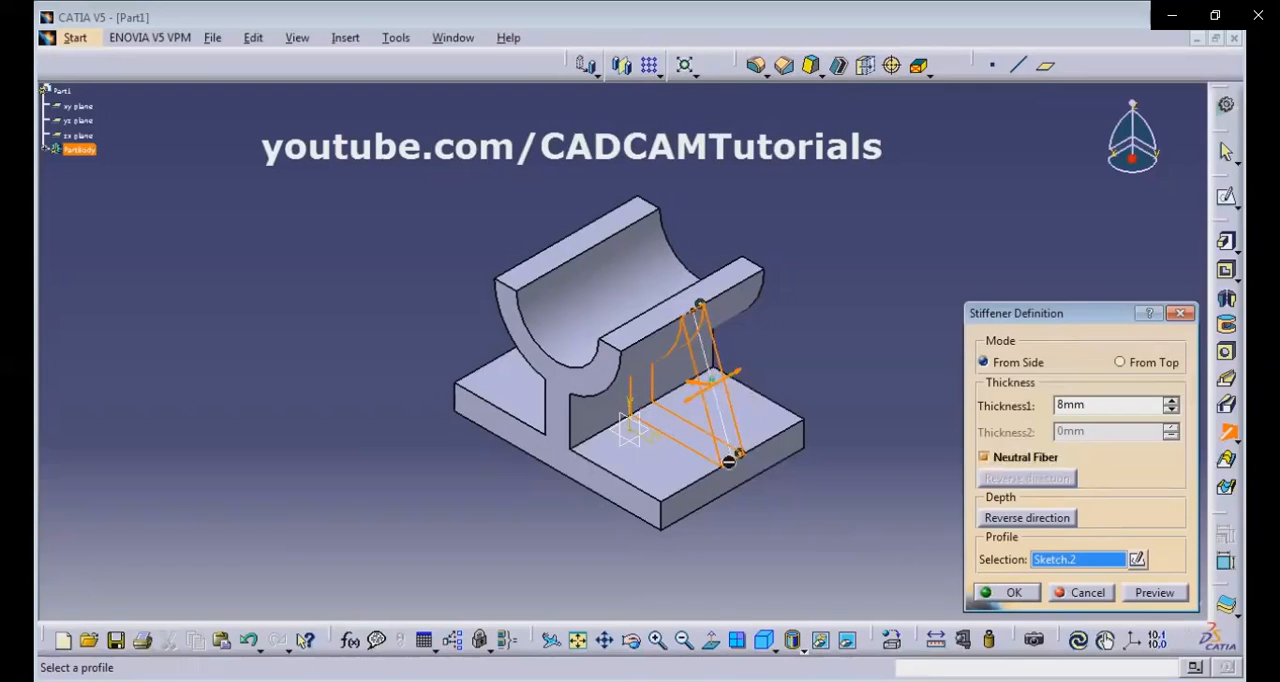
left_click(1003, 592)
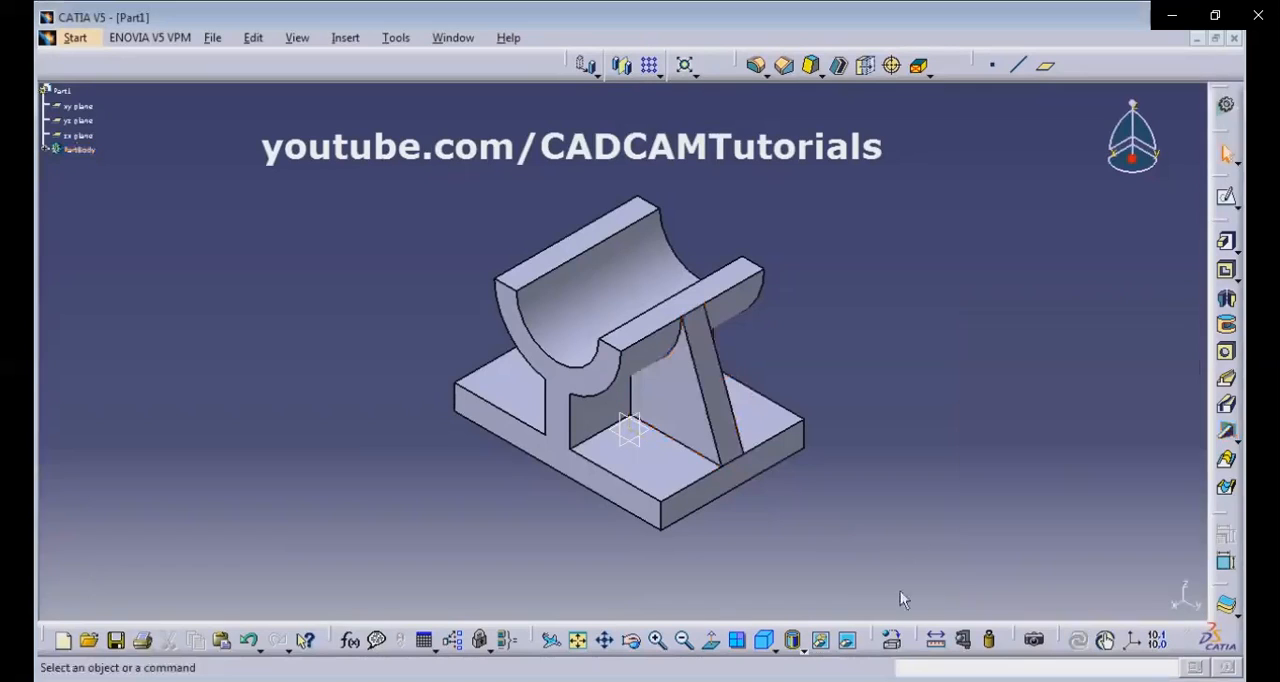
Set up a Mirror of the current solid using the stiffener's triangular side face as the mirroring element.
middle_click_drag(808, 550, 680, 418)
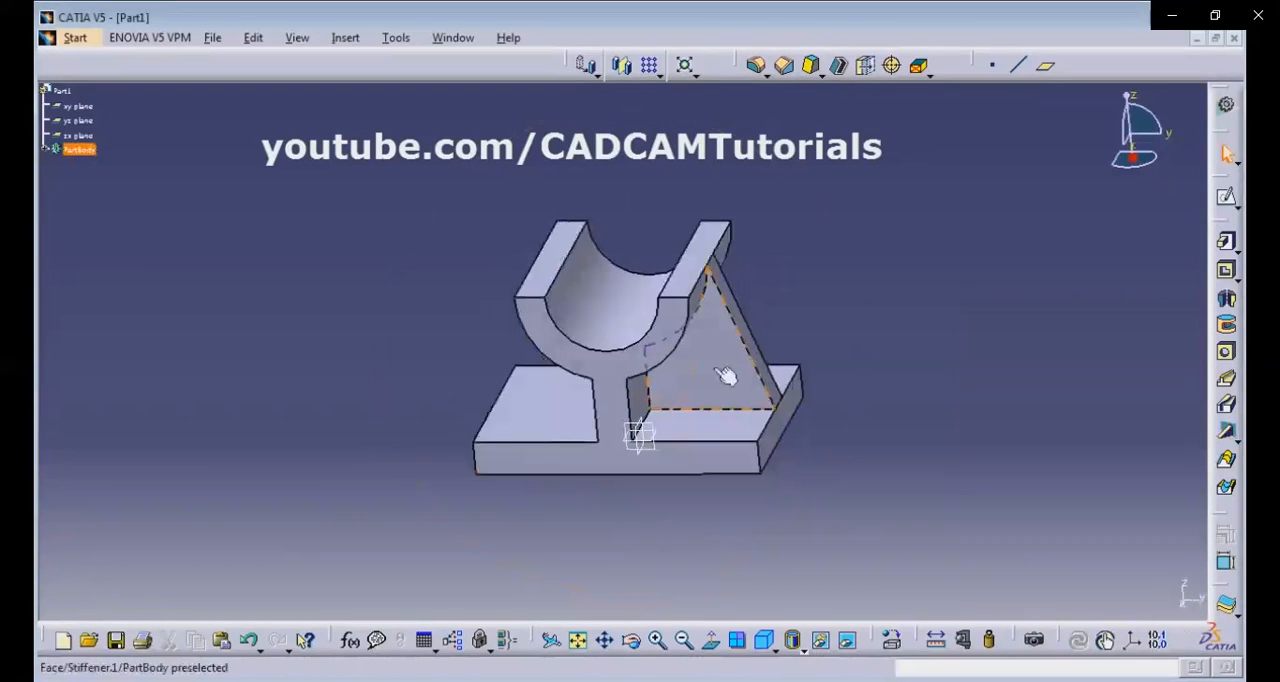
middle_click_drag(528, 396, 916, 233)
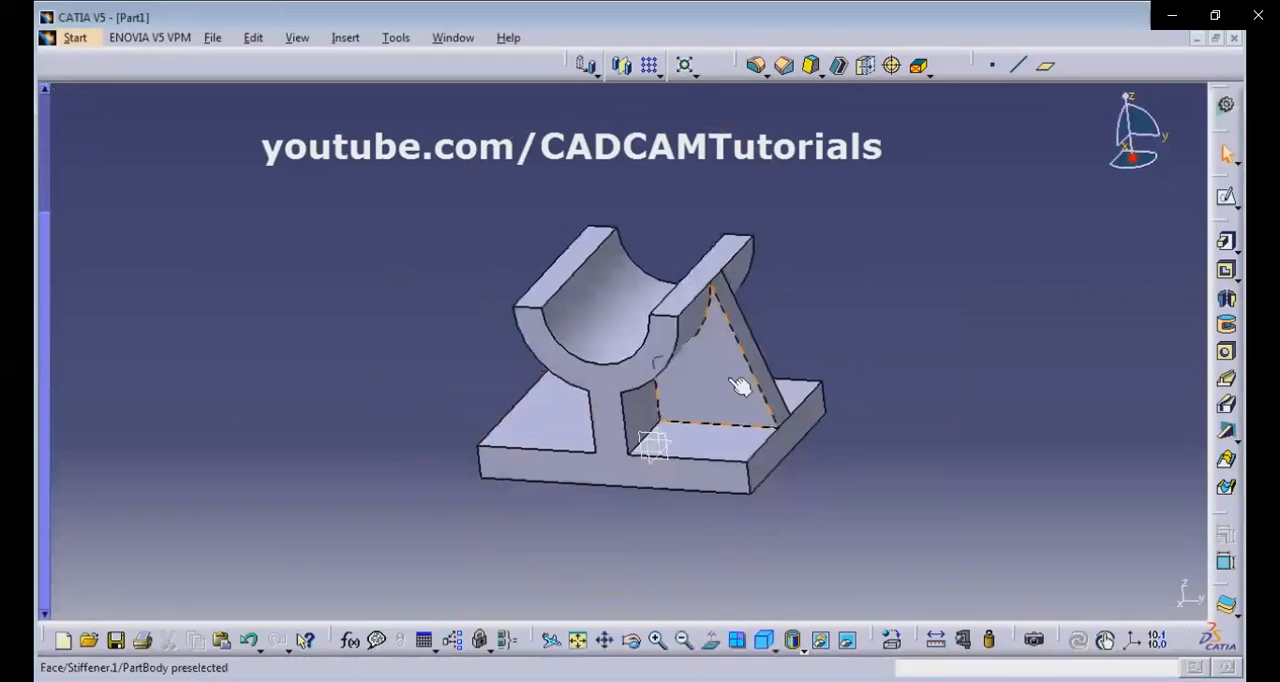
left_click(740, 387)
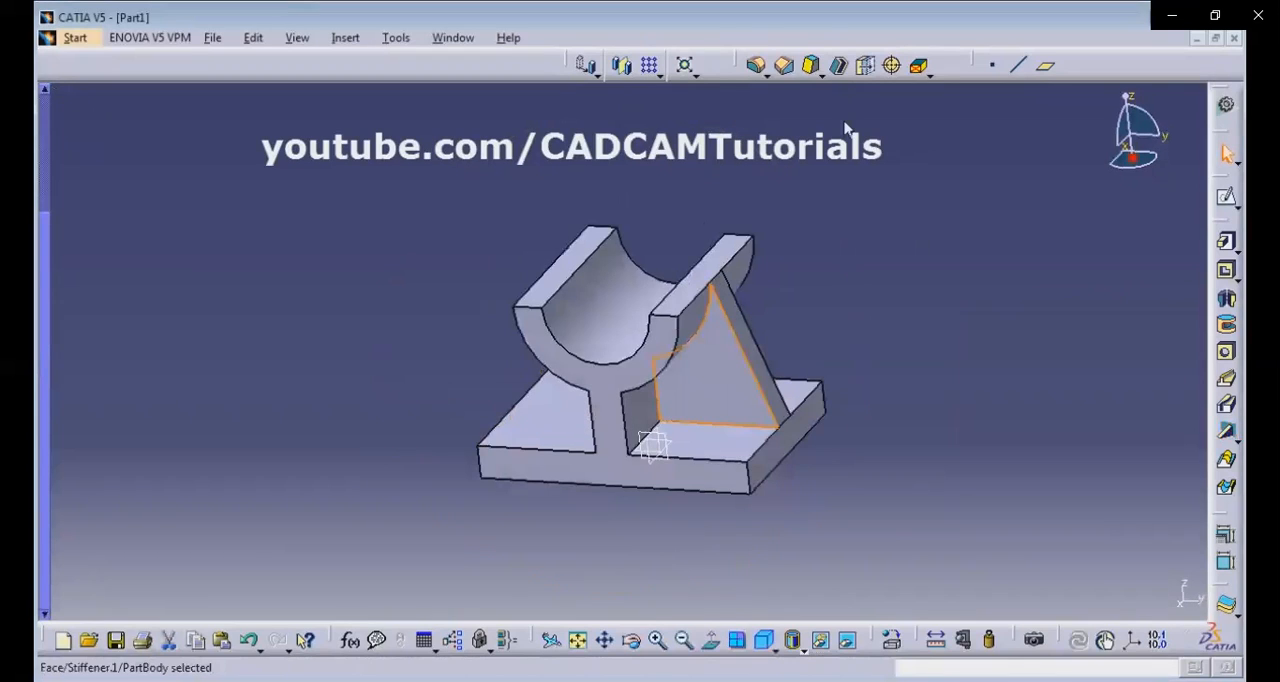
left_click(628, 73)
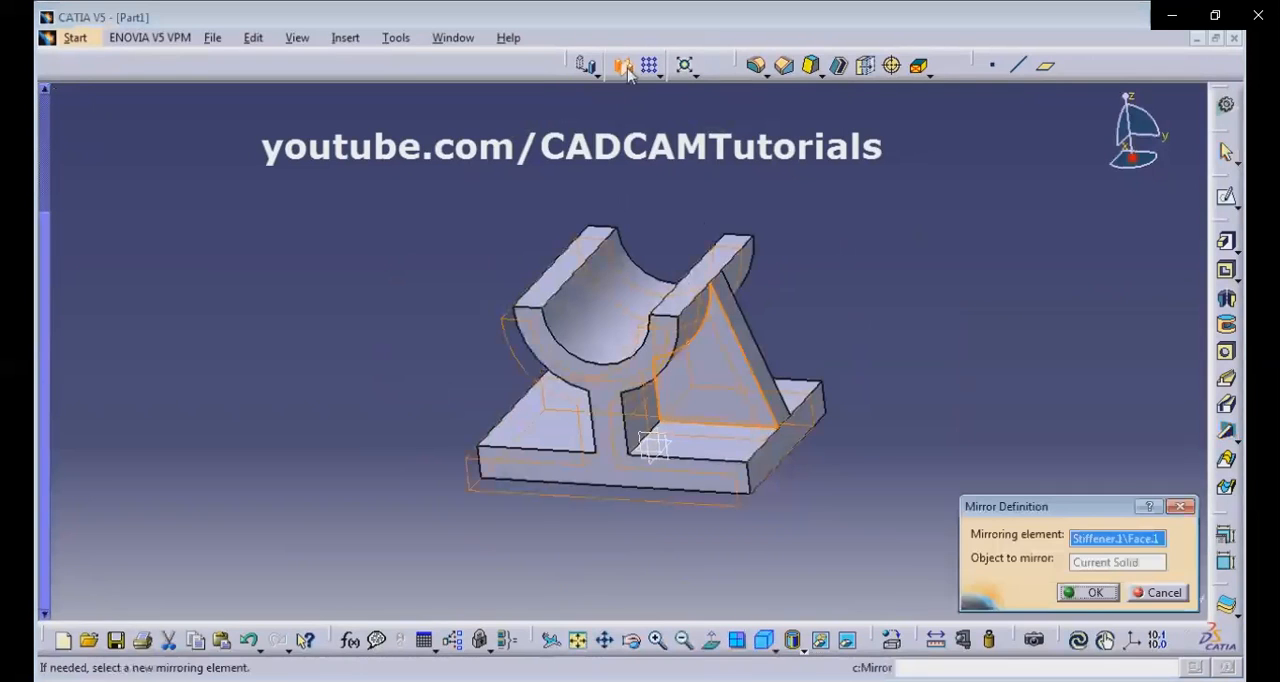
middle_click_drag(824, 389, 525, 167)
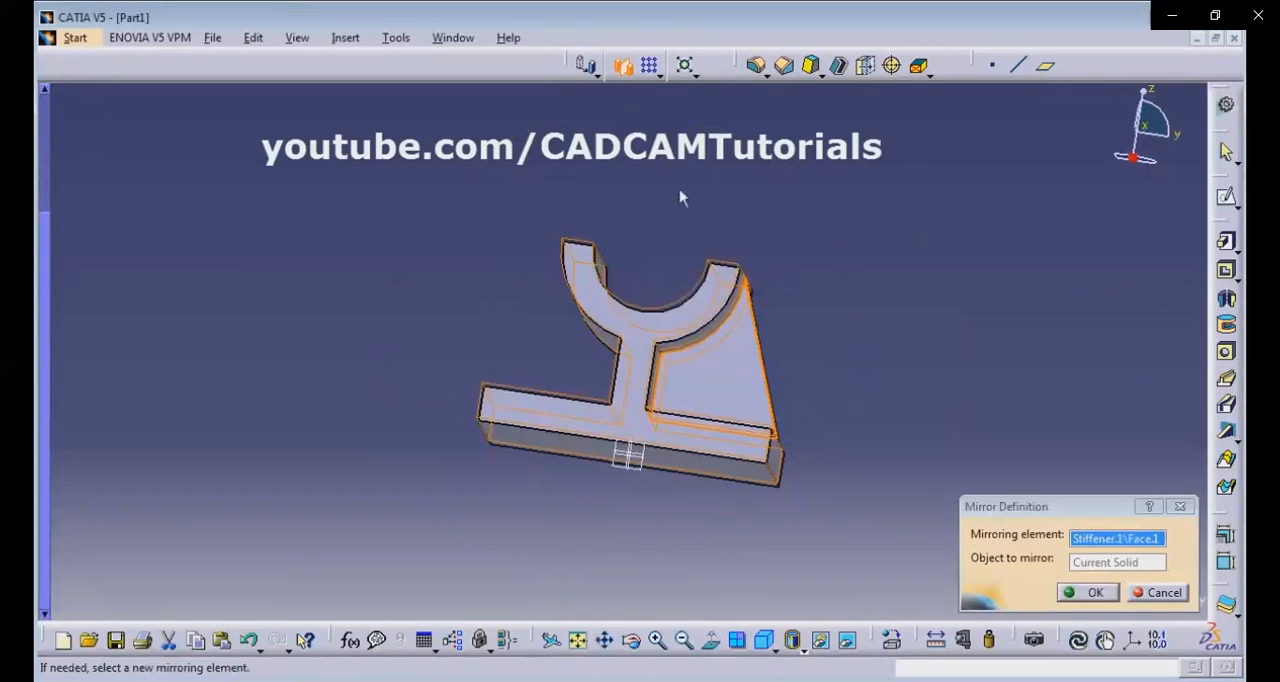
middle_click_drag(680, 198, 672, 316)
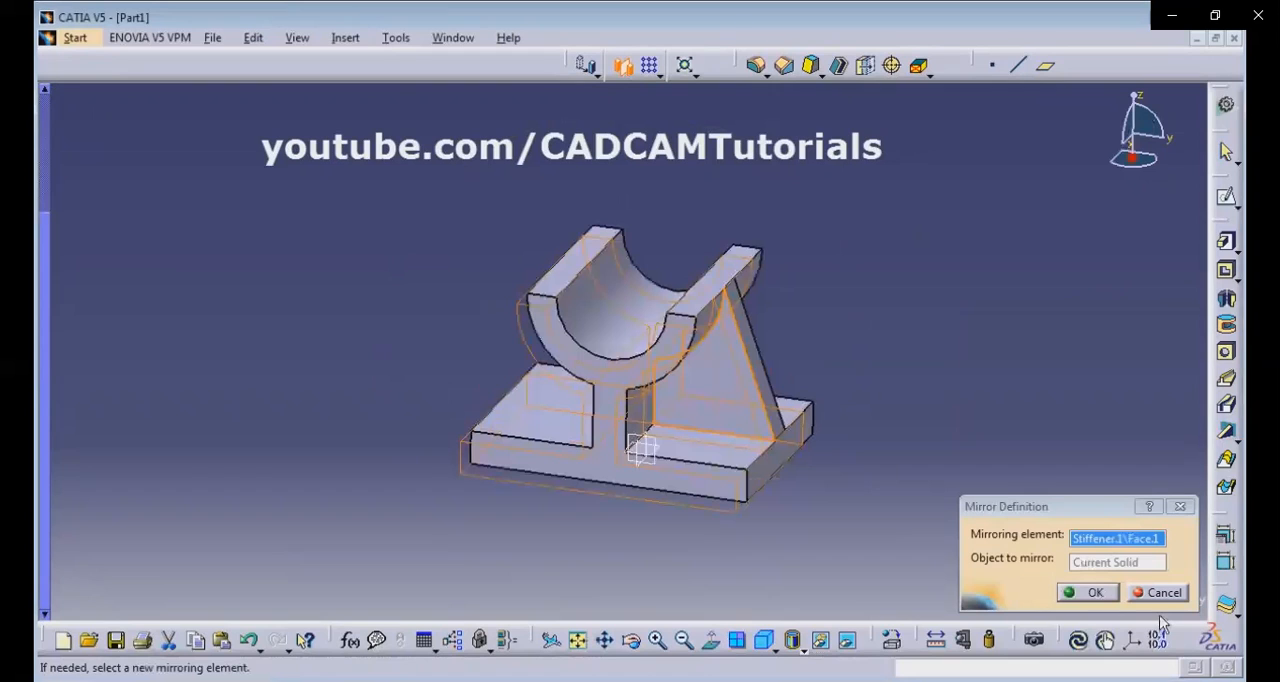
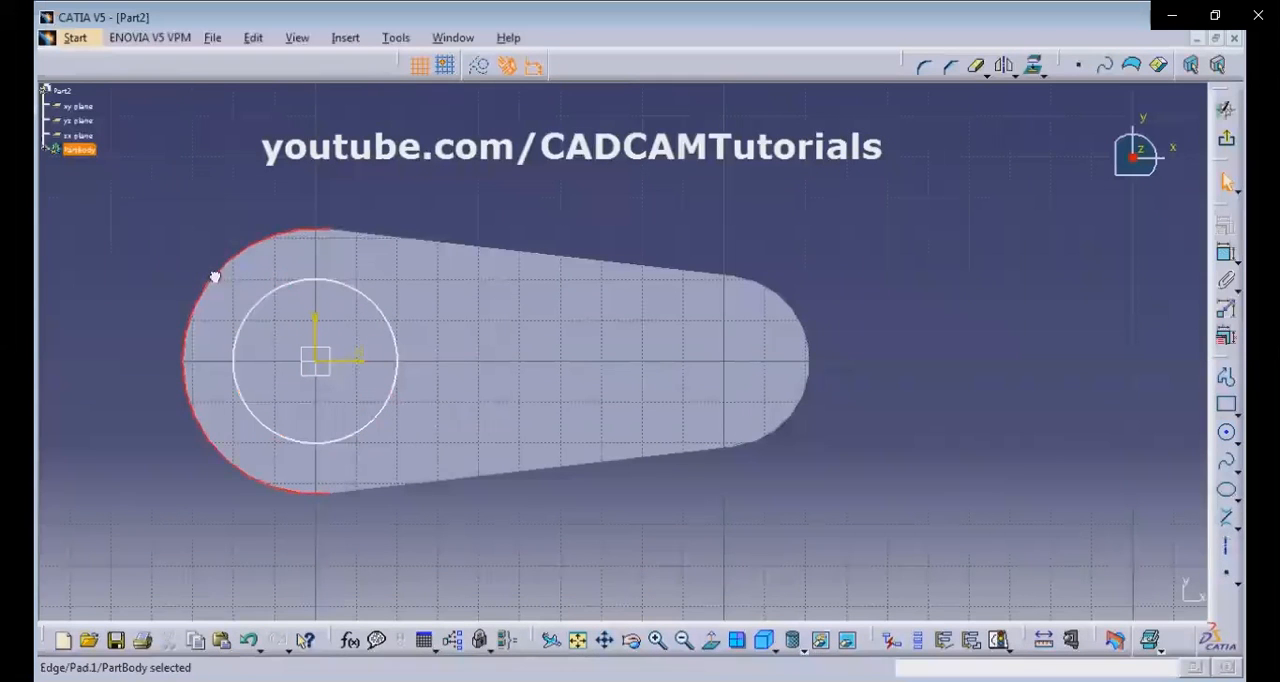
Constrain the circle around the origin to be coincident with the arc of the plate's large rounded end.
left_click(272, 307, "ctrl")
left_click(1226, 228)
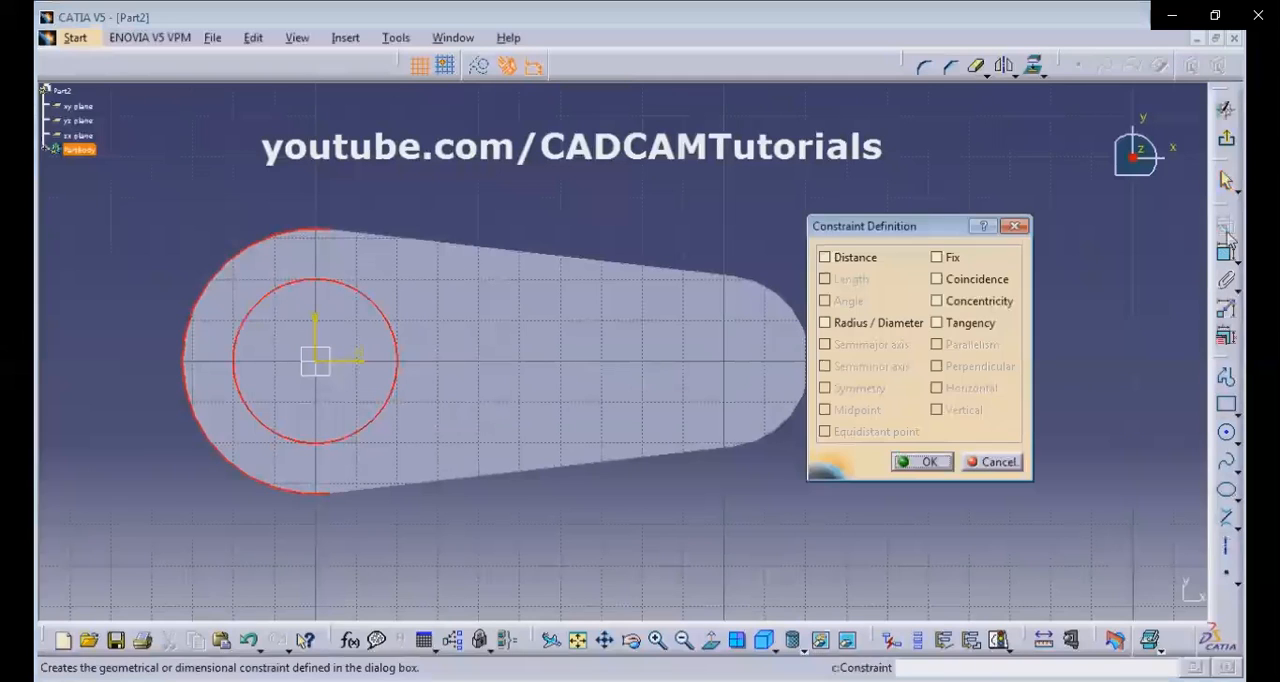
left_click(955, 288)
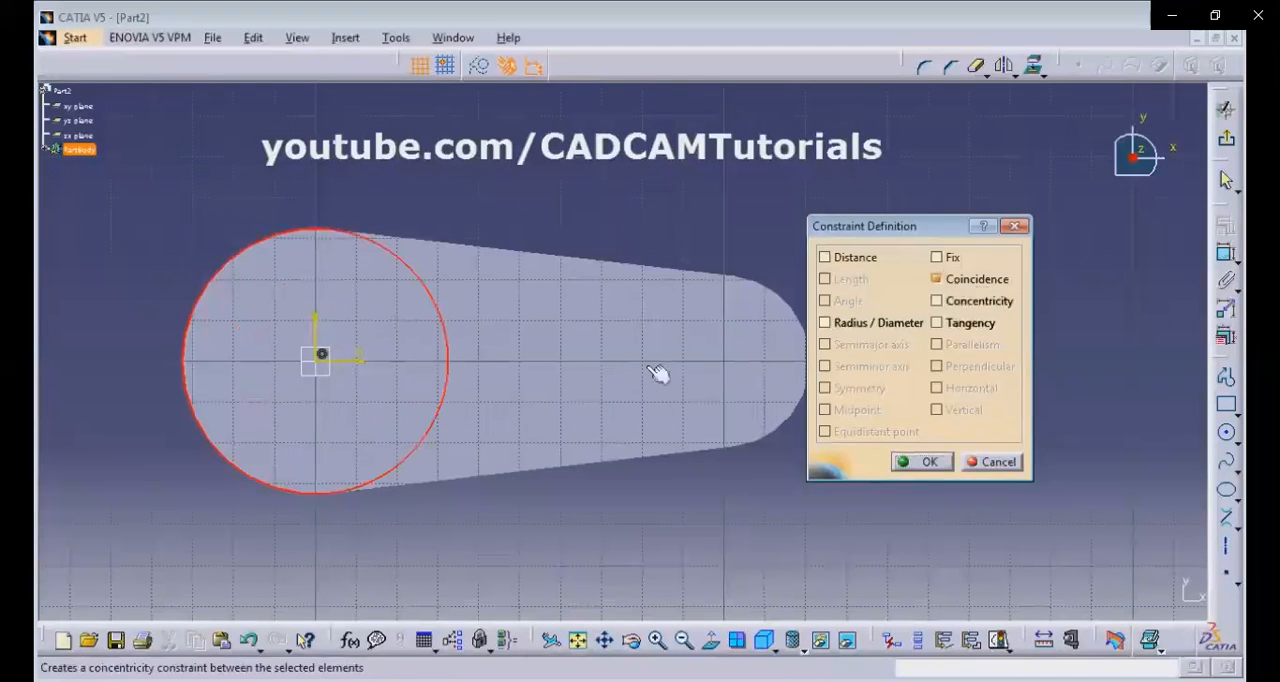
left_click(926, 463)
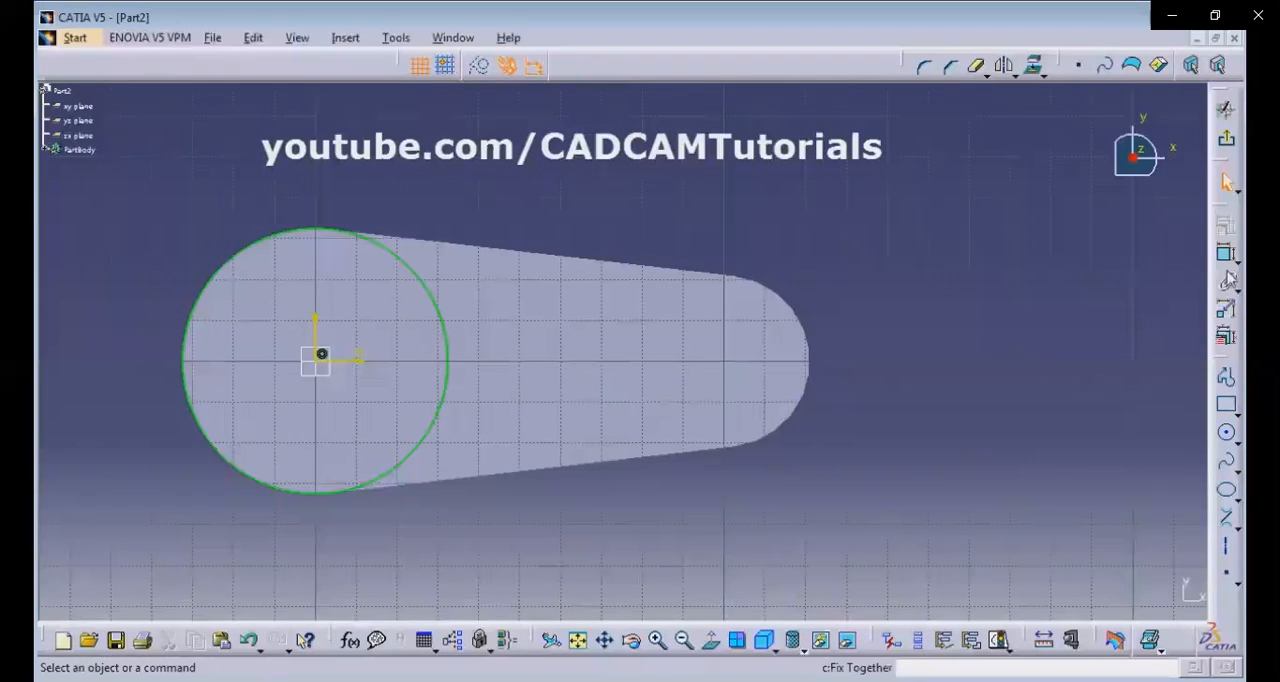
Sketch a circle about 16 mm in radius near the centre of the plate's small rounded end.
left_click(1228, 436)
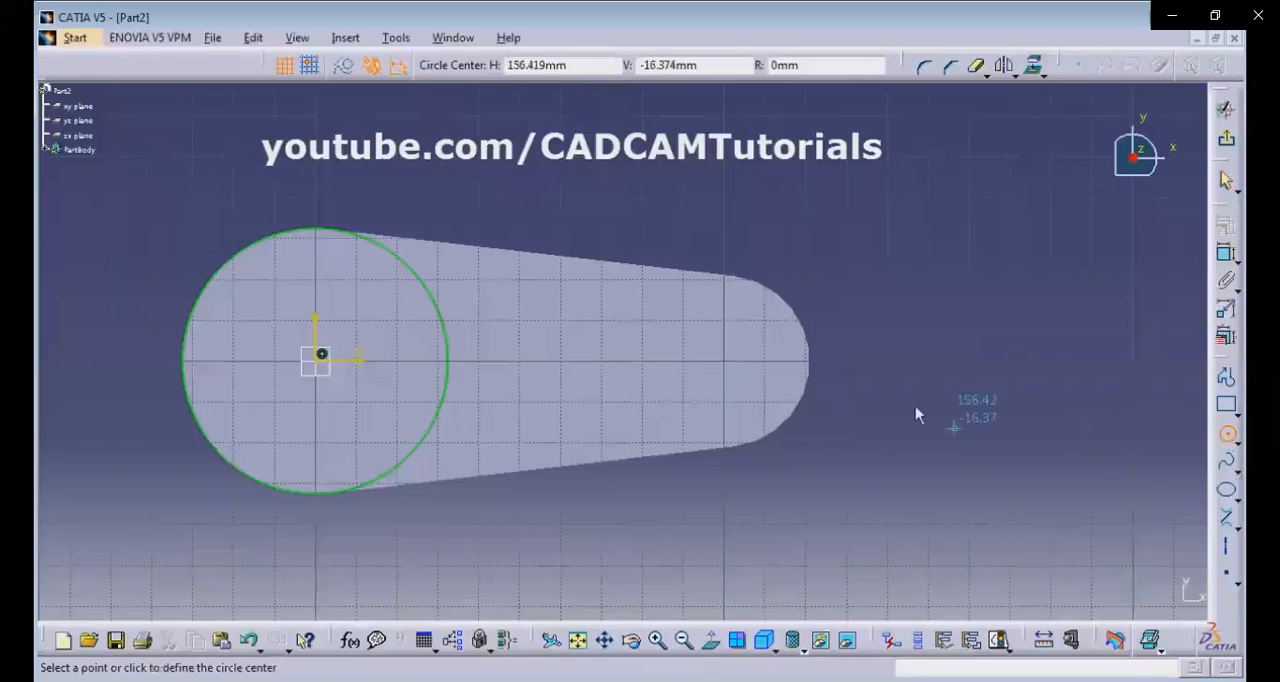
left_click(716, 369)
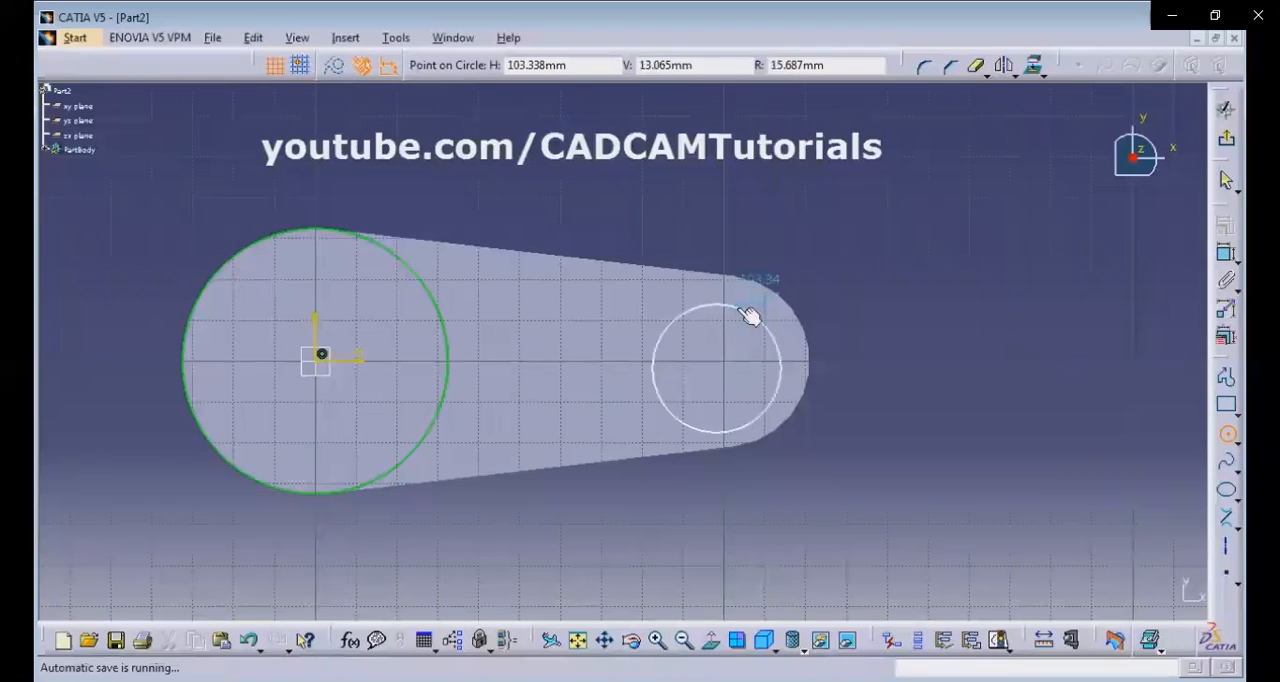
left_click(752, 311)
Constrain the new circle to be coincident with the arc of the plate's small rounded end, and exit the sketch.
left_click(785, 348)
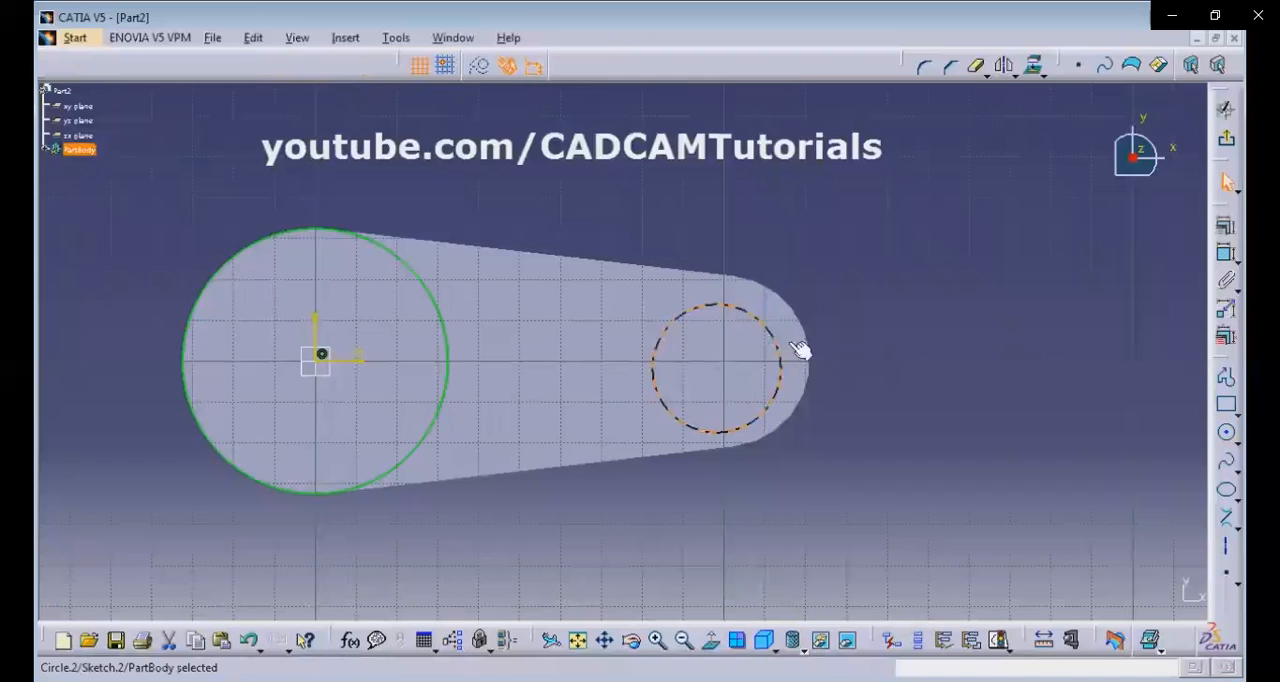
left_click(813, 337, "ctrl")
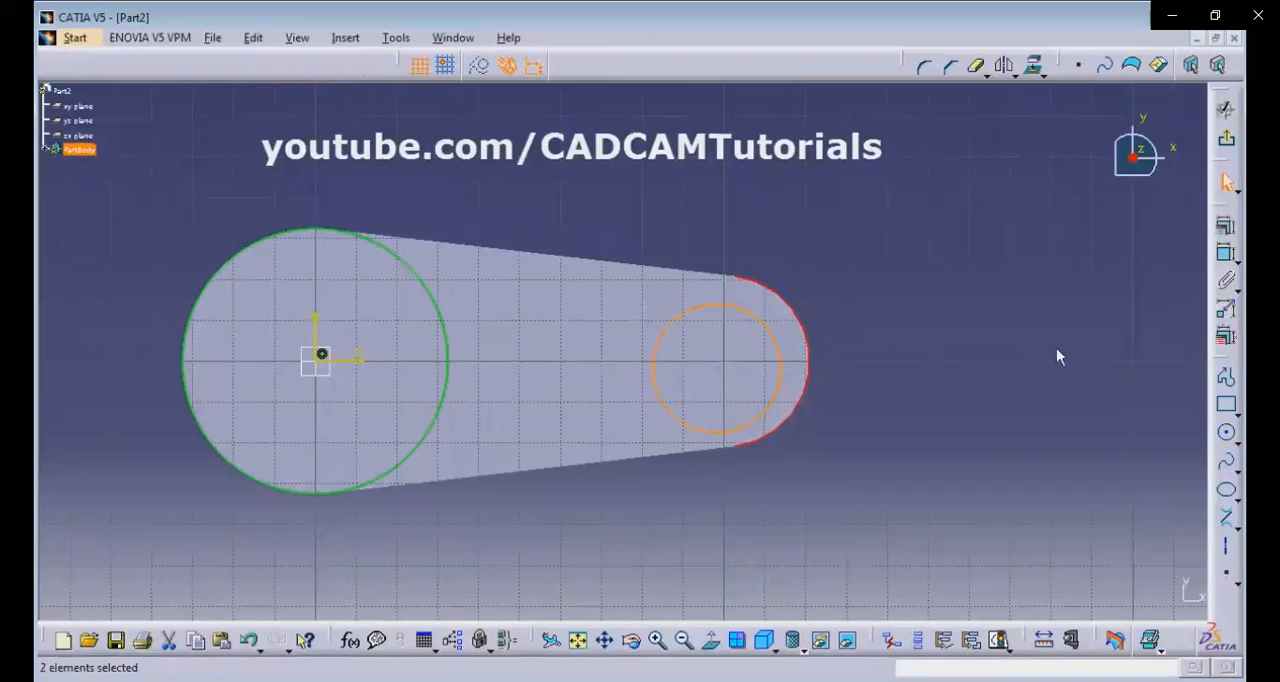
left_click(1226, 228)
left_click(1227, 229)
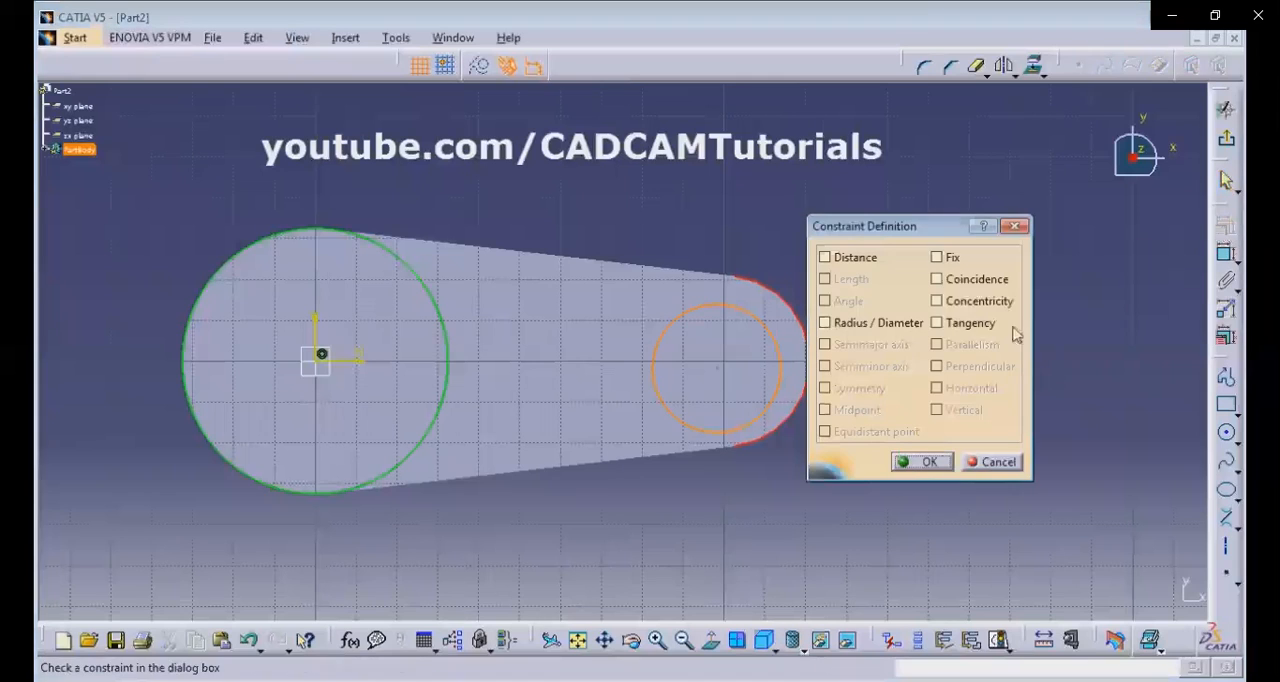
left_click(940, 466)
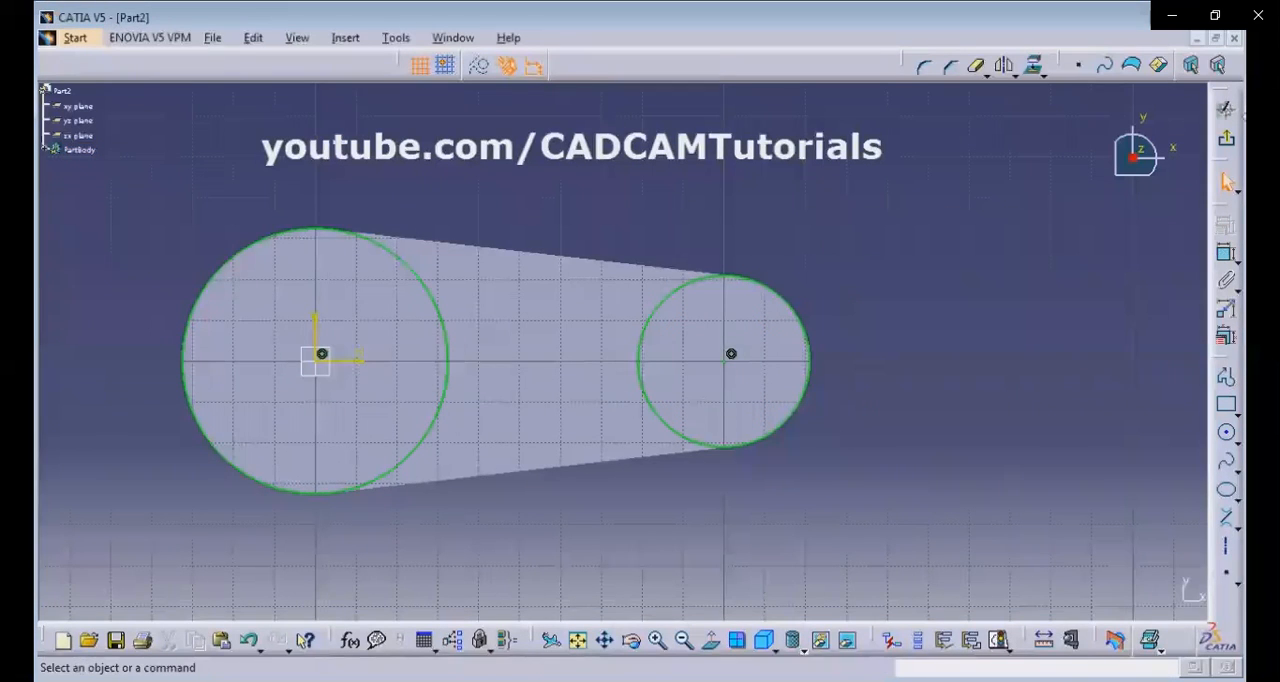
left_click(1226, 107)
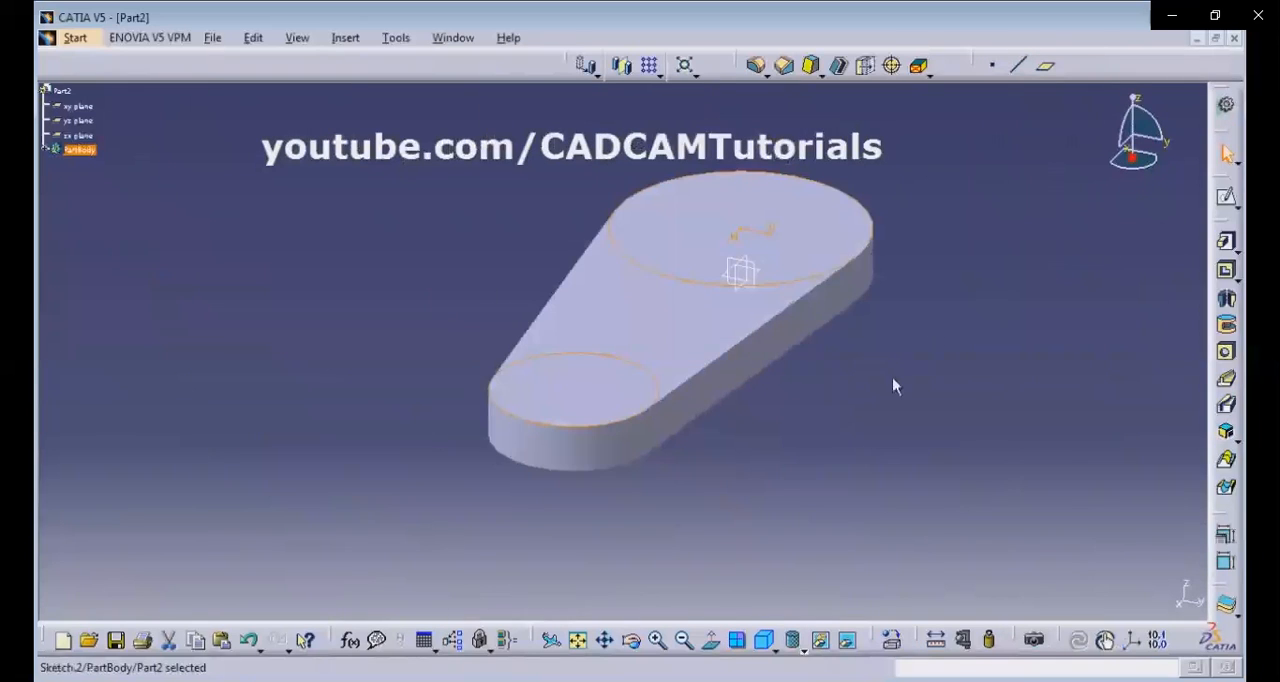
left_click(895, 387)
Check the boss heights in the reference drawing, and pad only the larger circle of the two-circle sketch by 24 mm.
middle_click_drag(1006, 311, 960, 420)
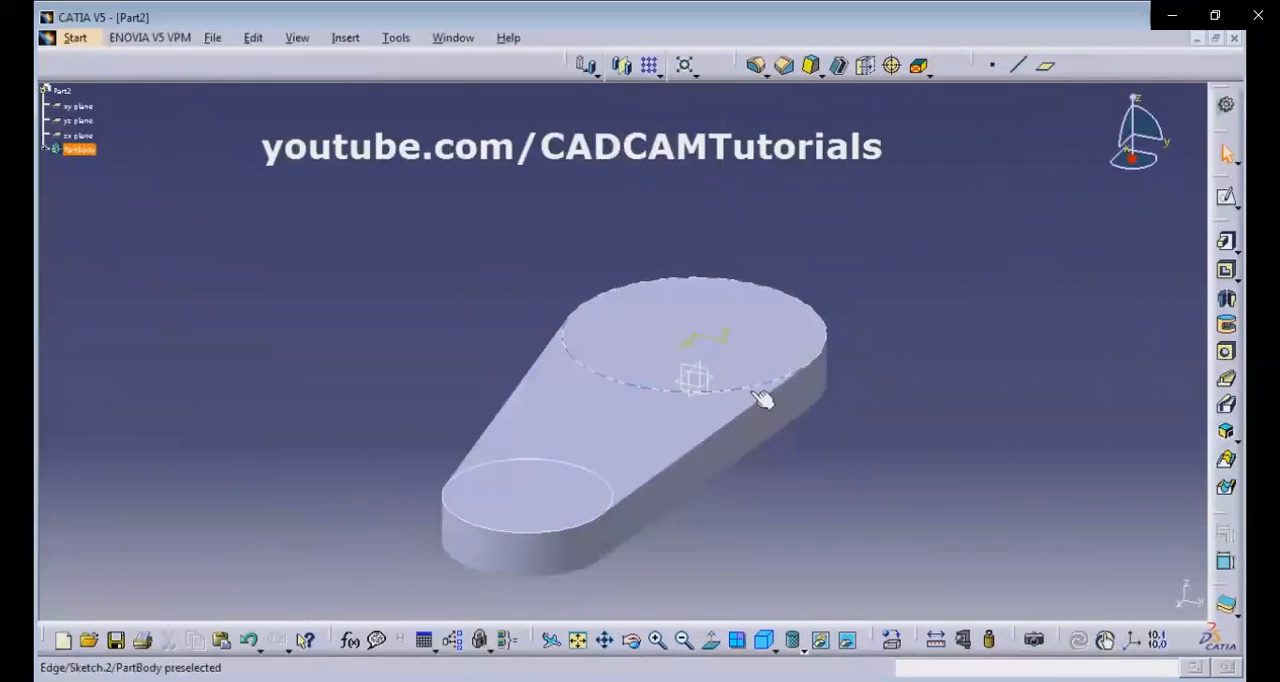
key("alt+Tab")
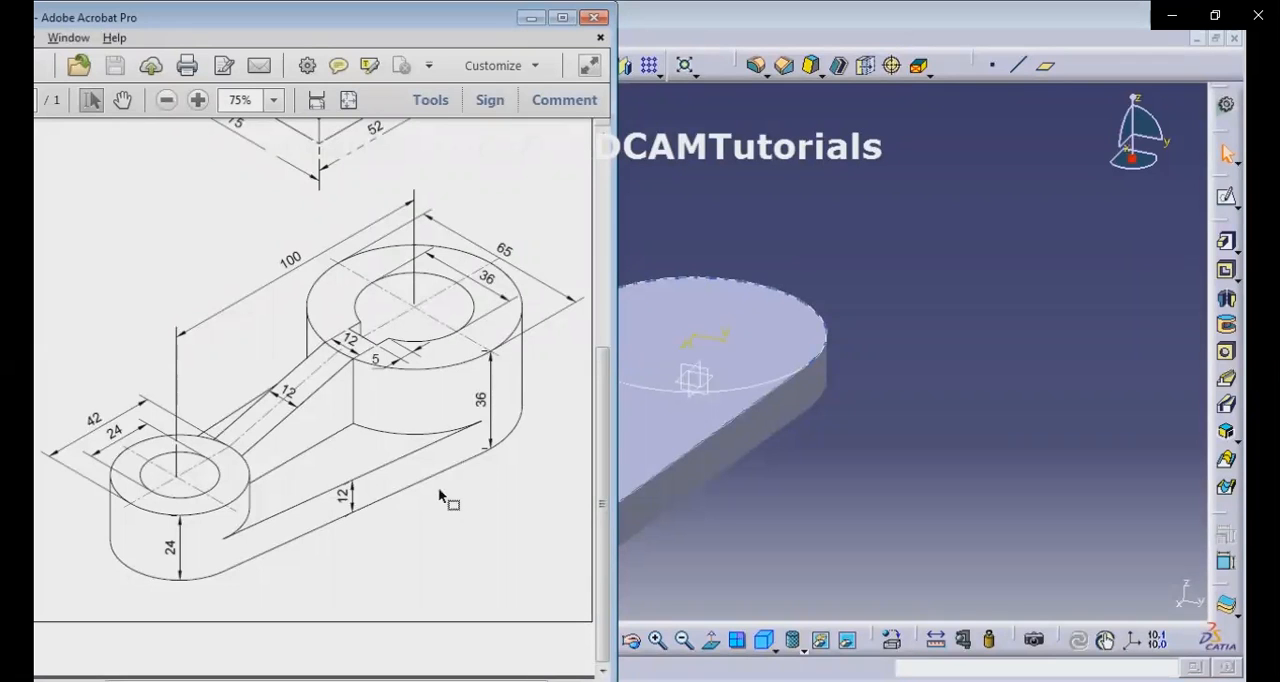
left_click(890, 420)
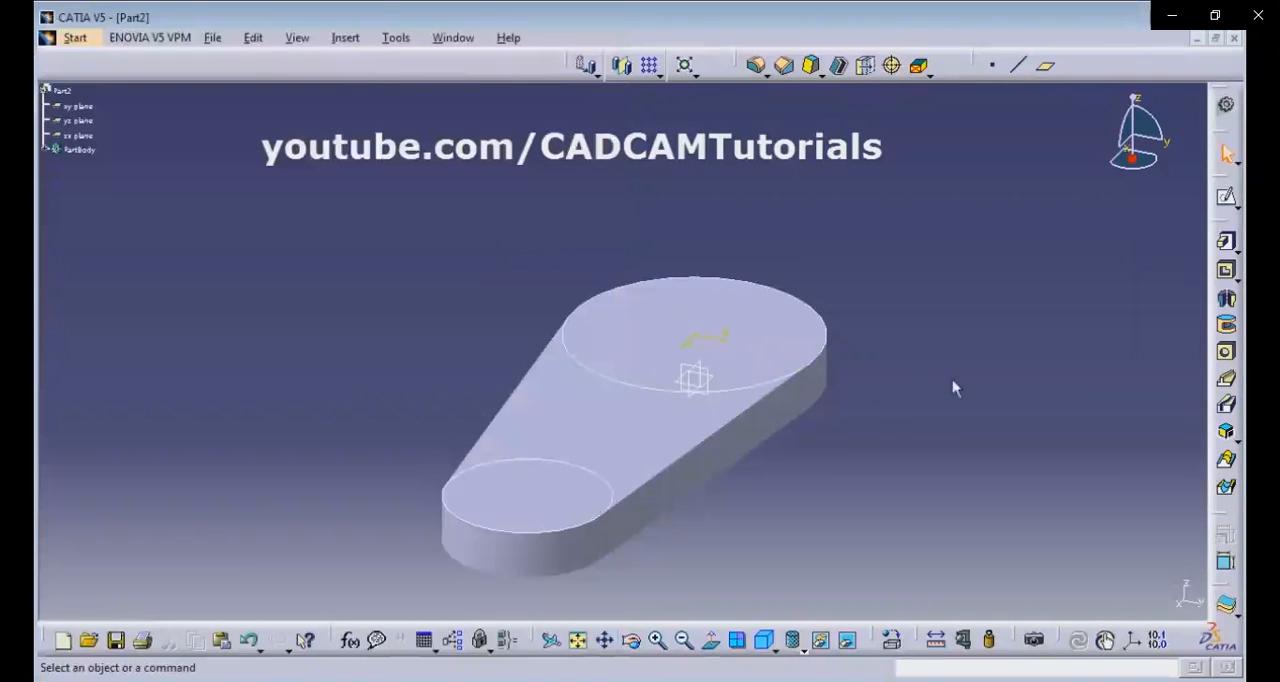
left_click(1226, 242)
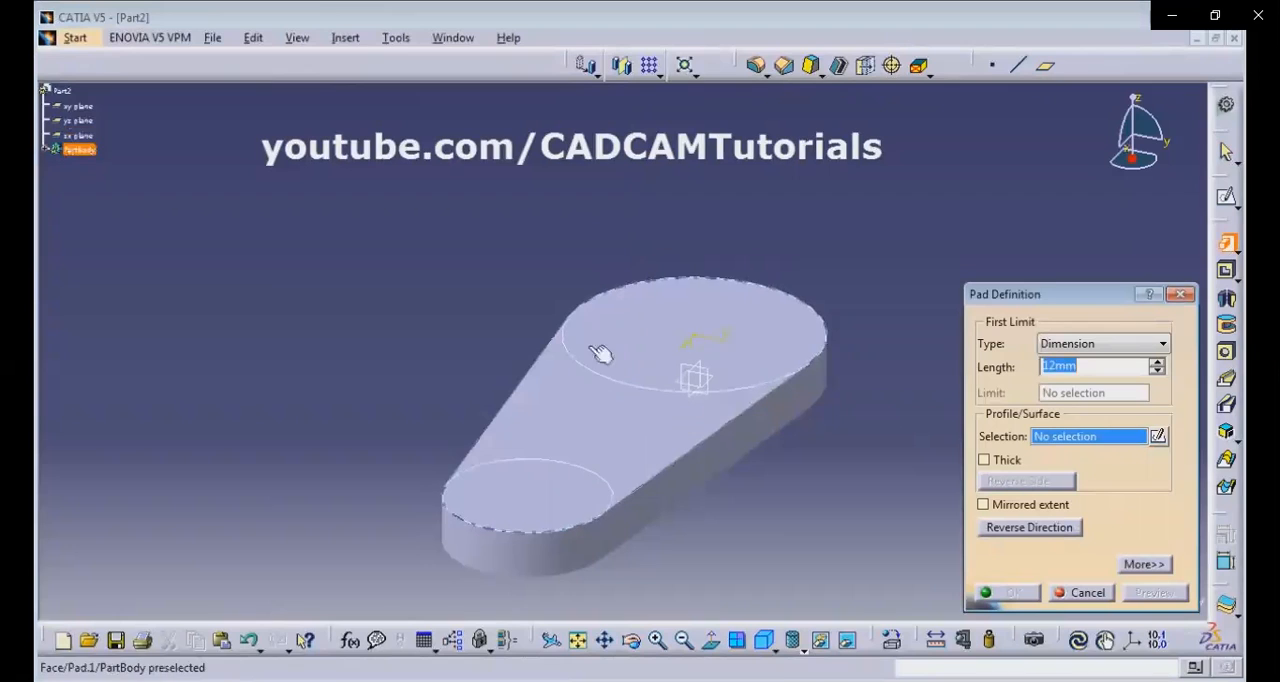
right_click(1071, 441)
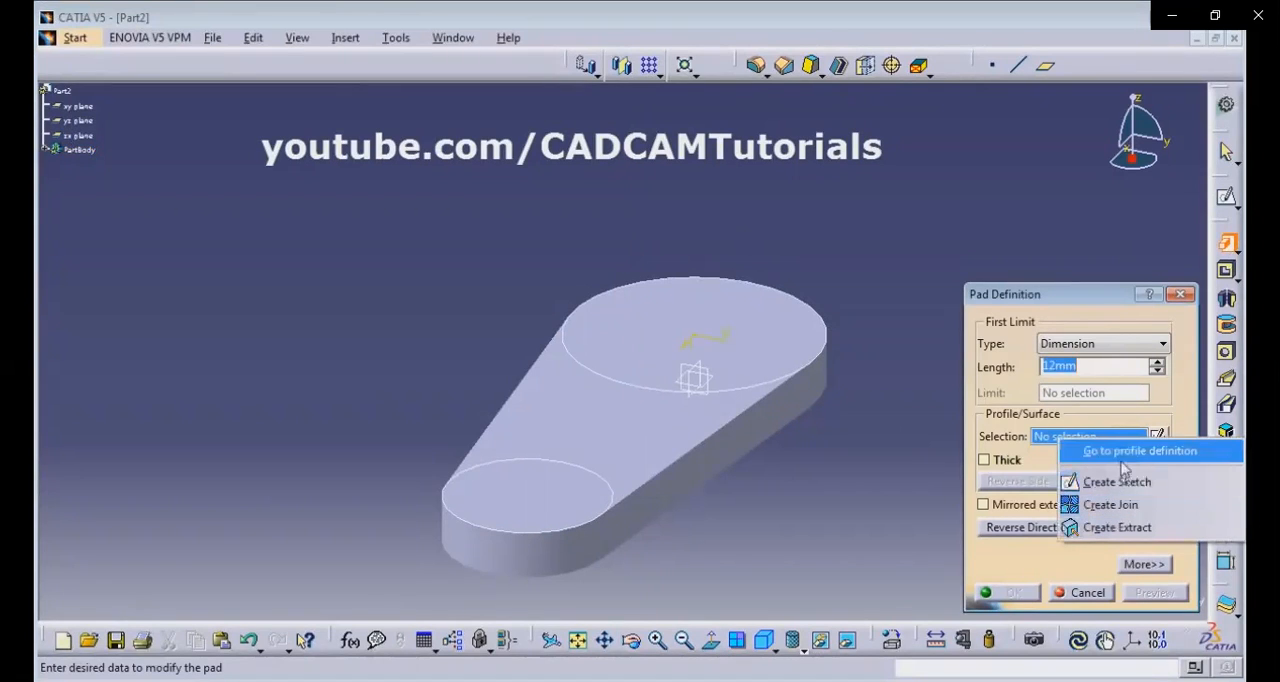
left_click(1125, 452)
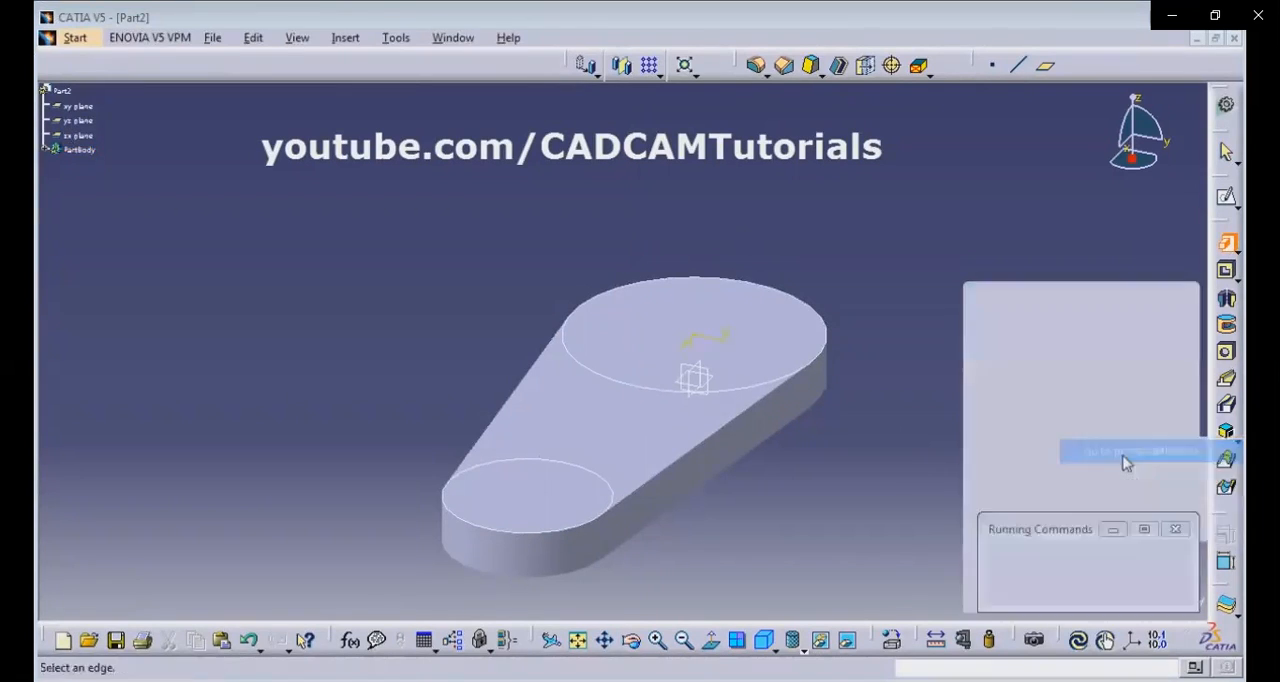
left_click(748, 393)
left_click(1085, 594)
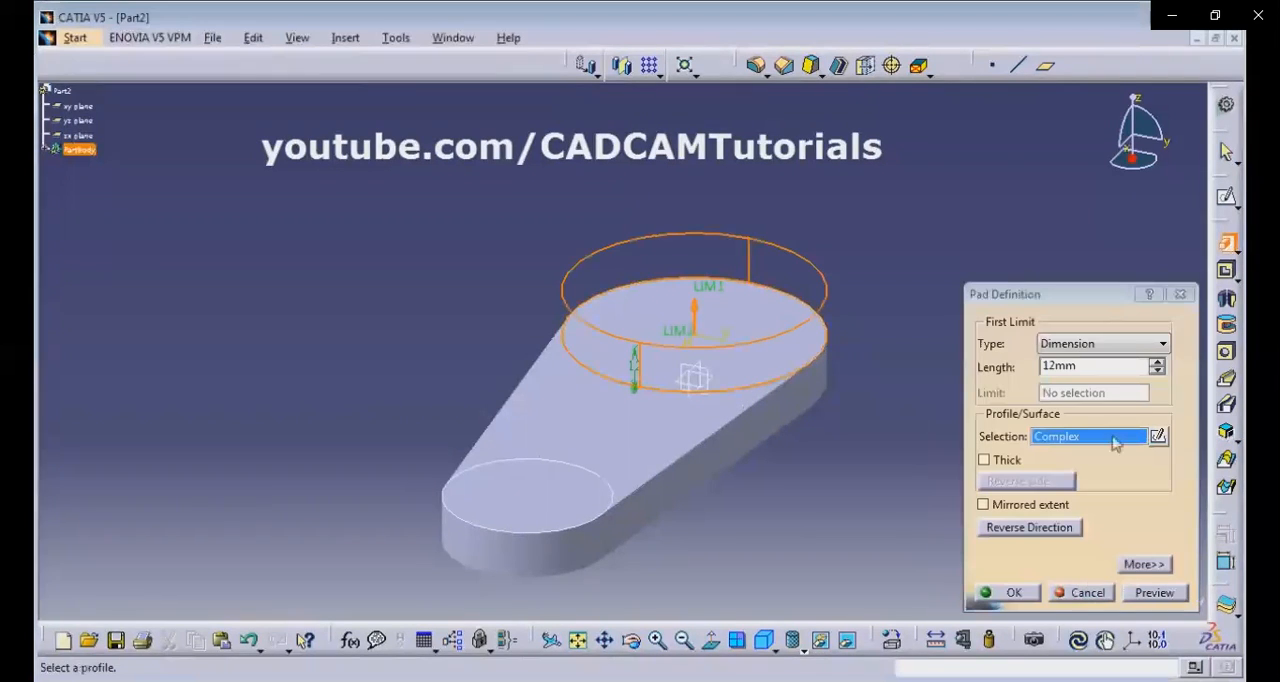
double_click(1077, 367)
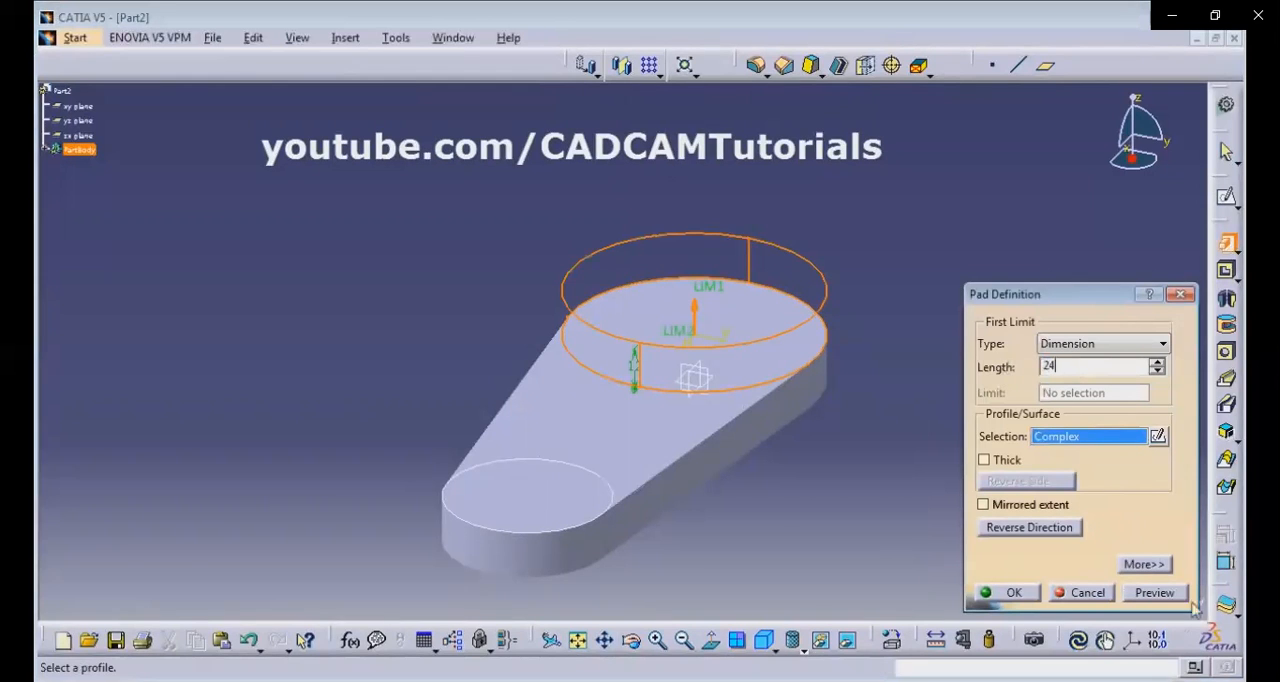
left_click(1013, 592)
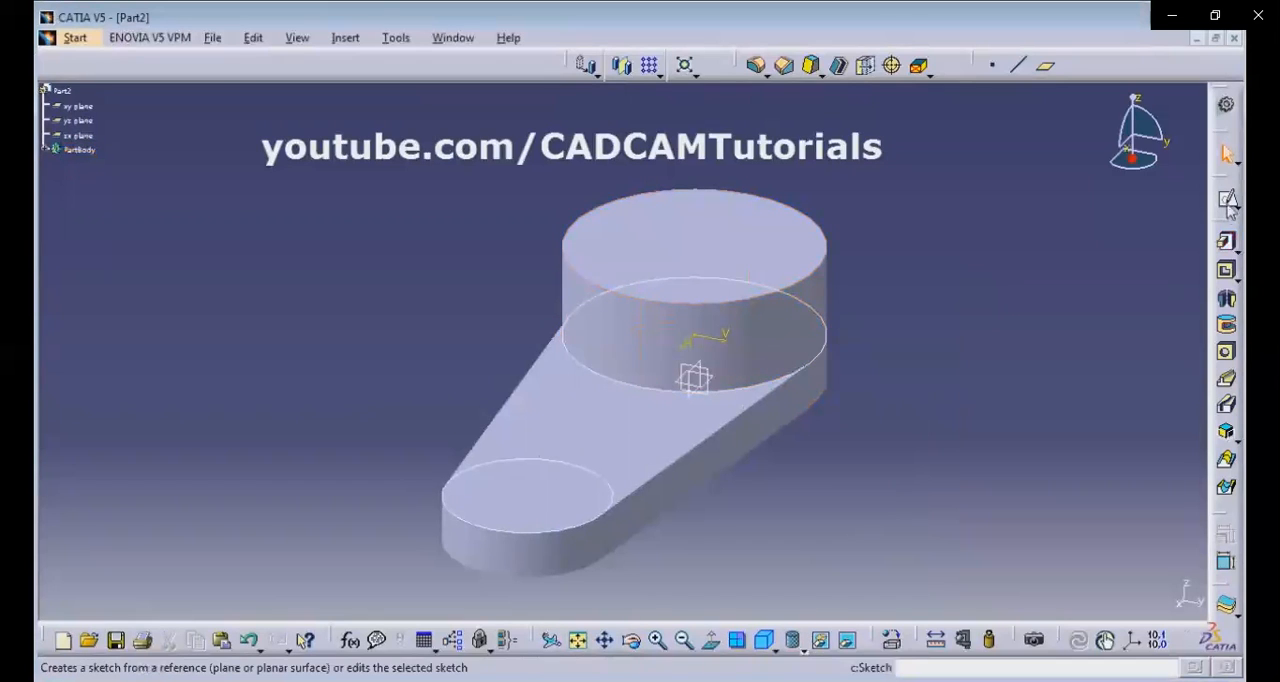
Pad only the smaller circle of the same sketch upward by 12 mm.
left_click(1227, 244)
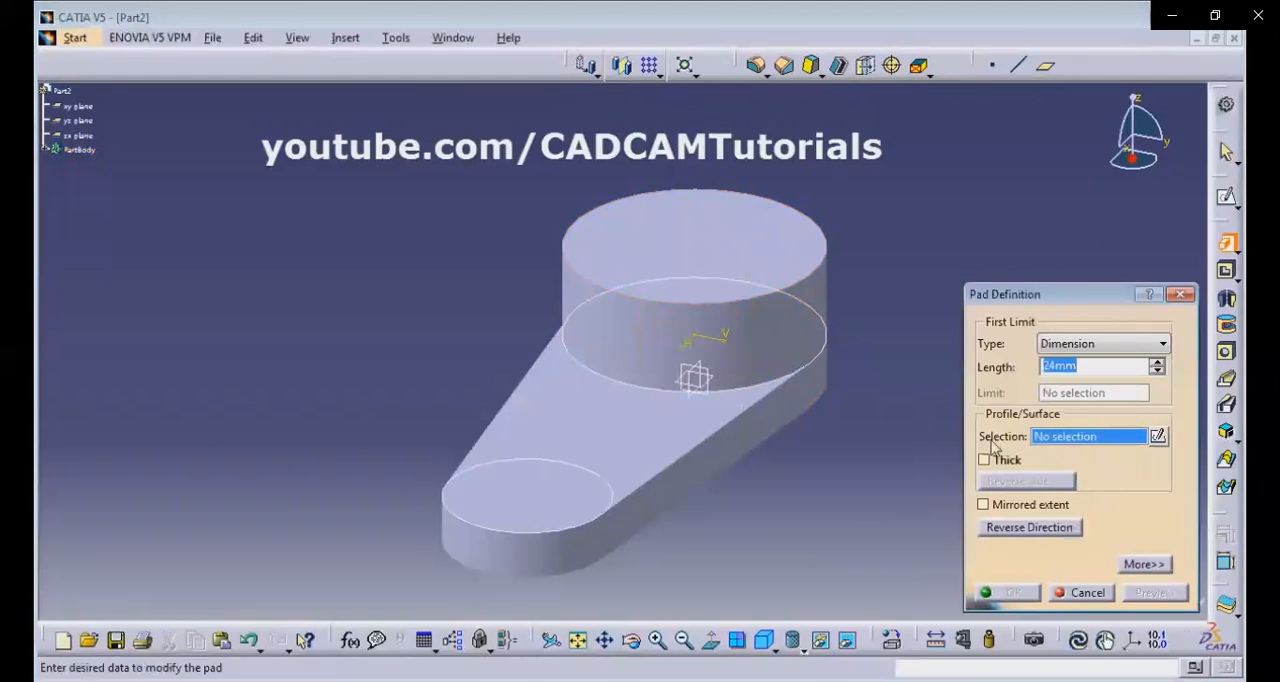
right_click(1071, 441)
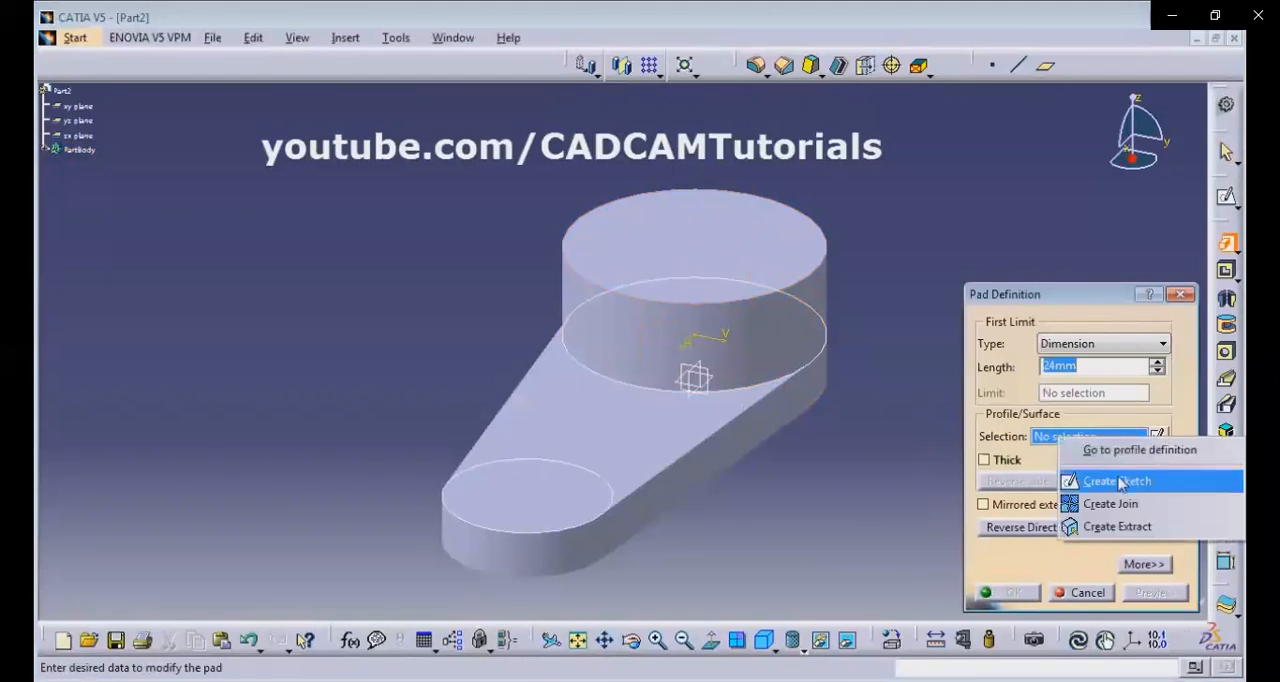
left_click(1118, 452)
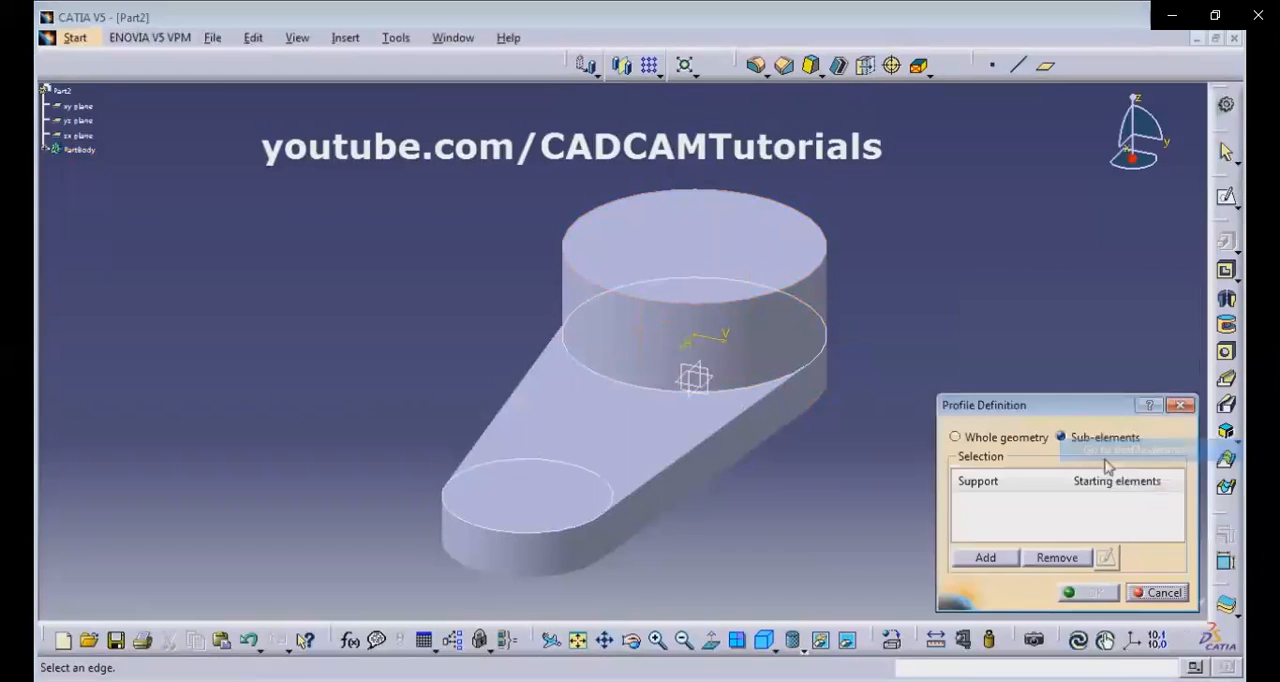
left_click(595, 476)
left_click(1097, 593)
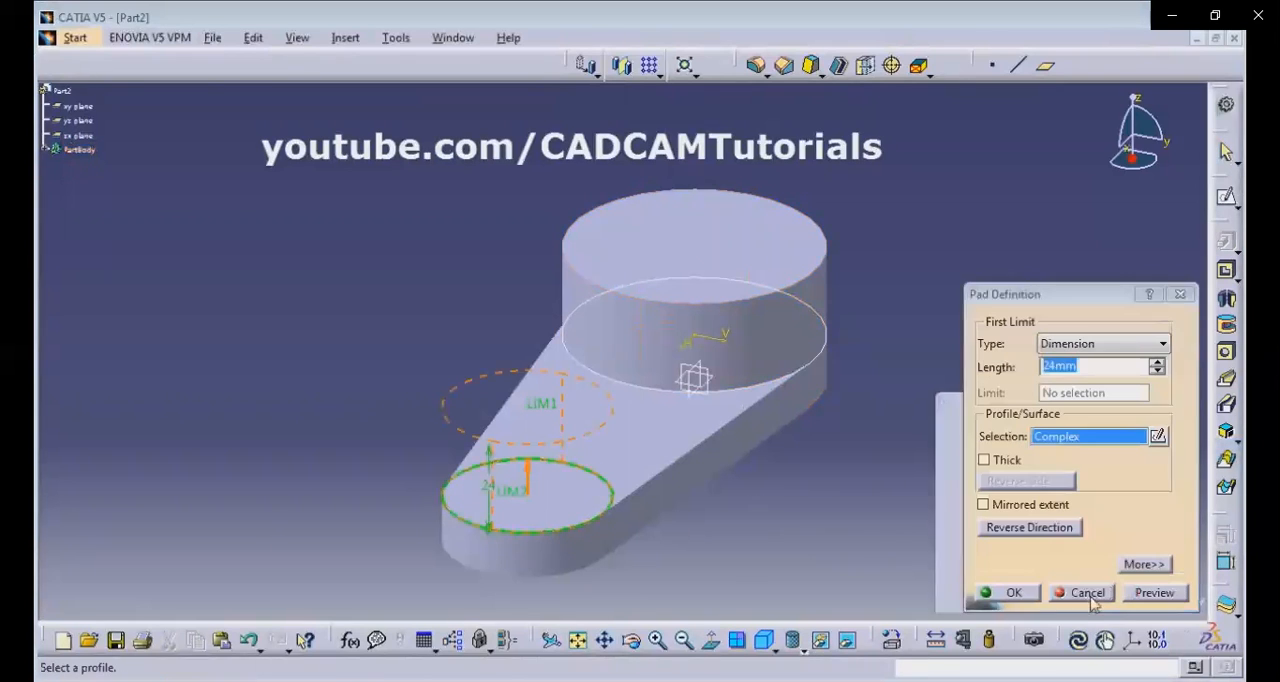
left_click_drag(1095, 366, 1014, 368)
type("10")
key("Return")
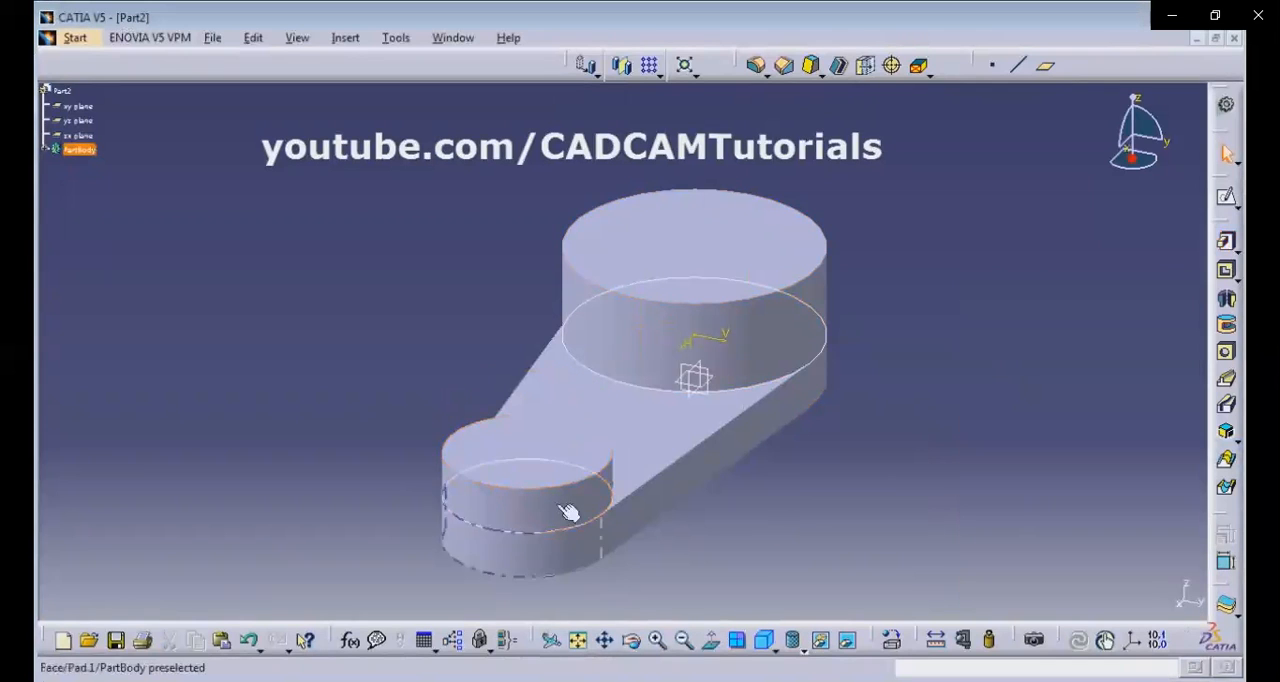
Check the small boss's hole in the reference drawing, and sketch a circle about 21 mm in diameter on that boss's top face.
key("alt+Tab")
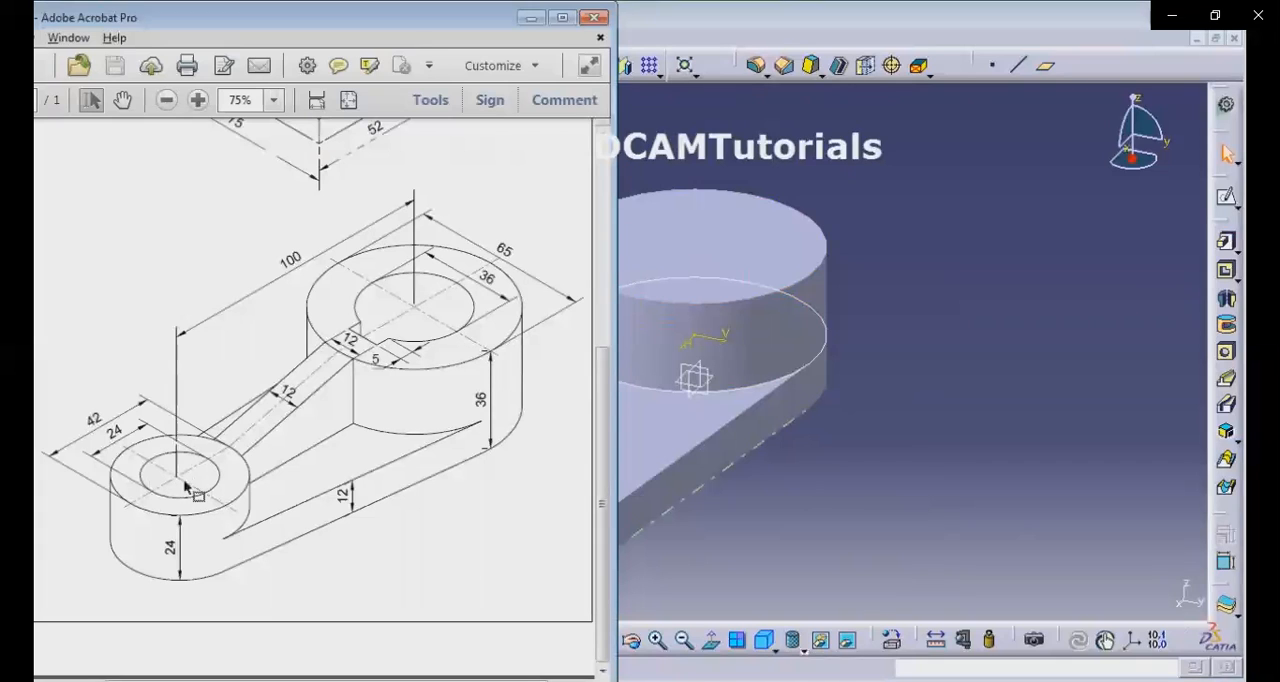
left_click(857, 518)
left_click(1226, 197)
left_click(548, 436)
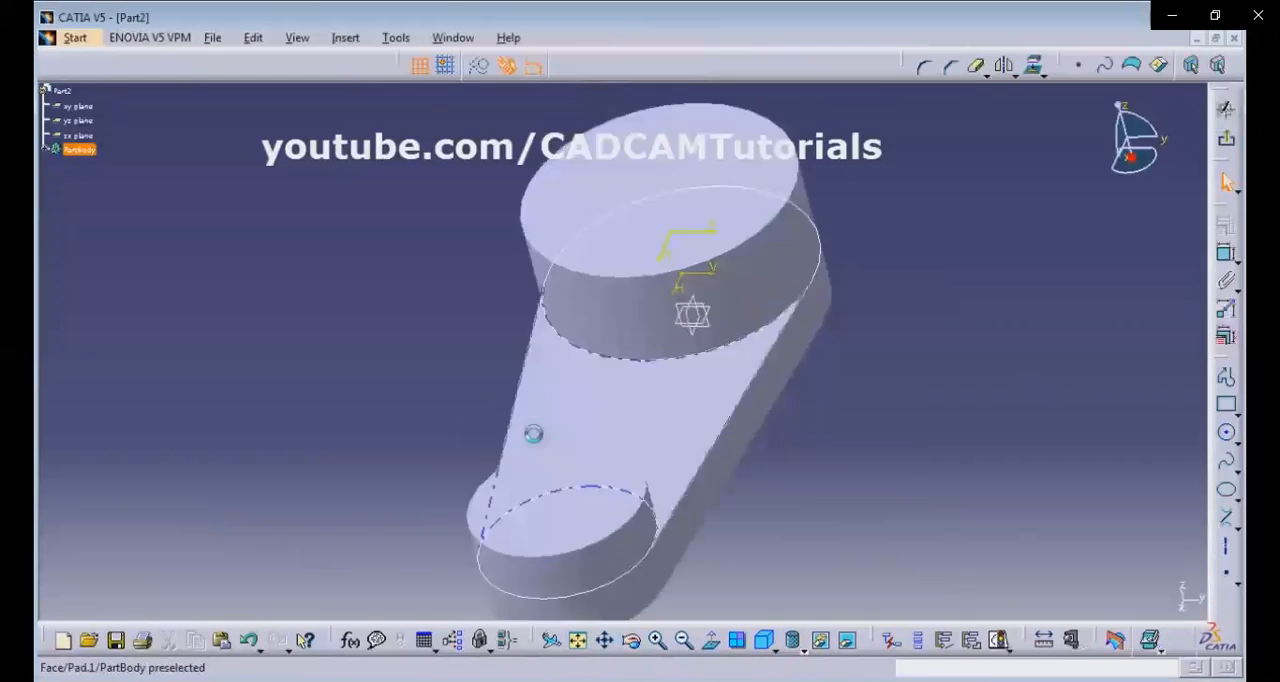
left_click(1229, 438)
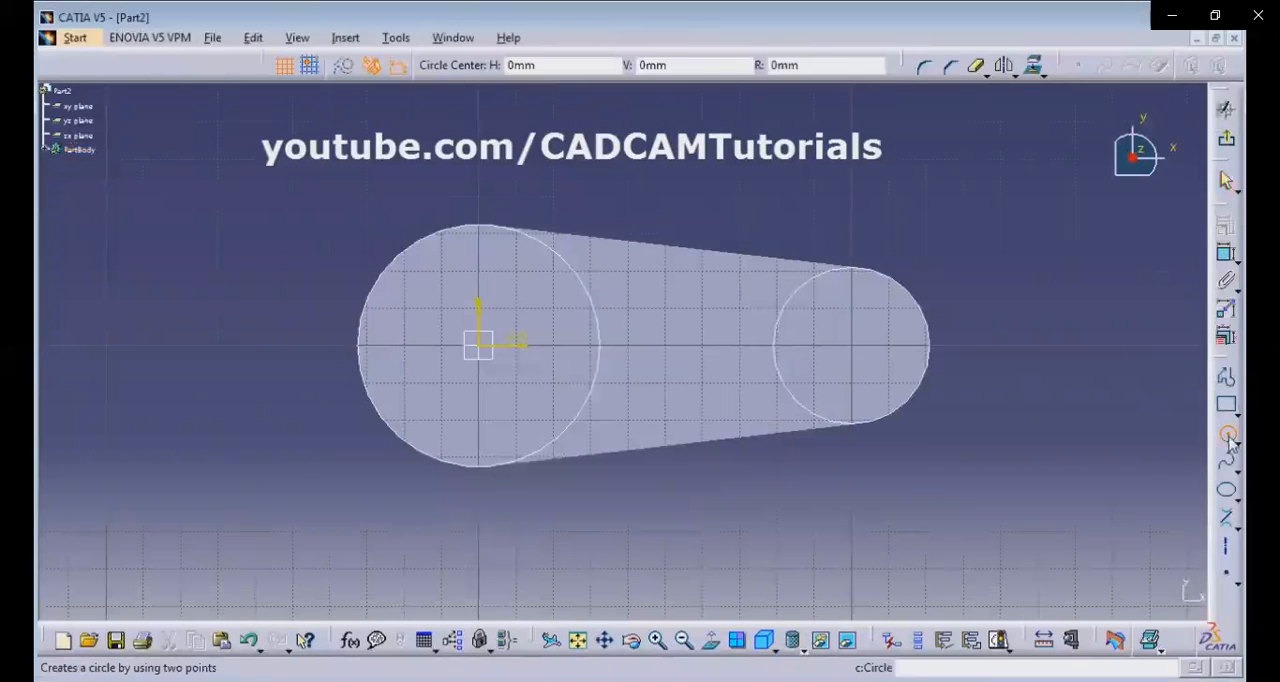
left_click(853, 348)
left_click(880, 382)
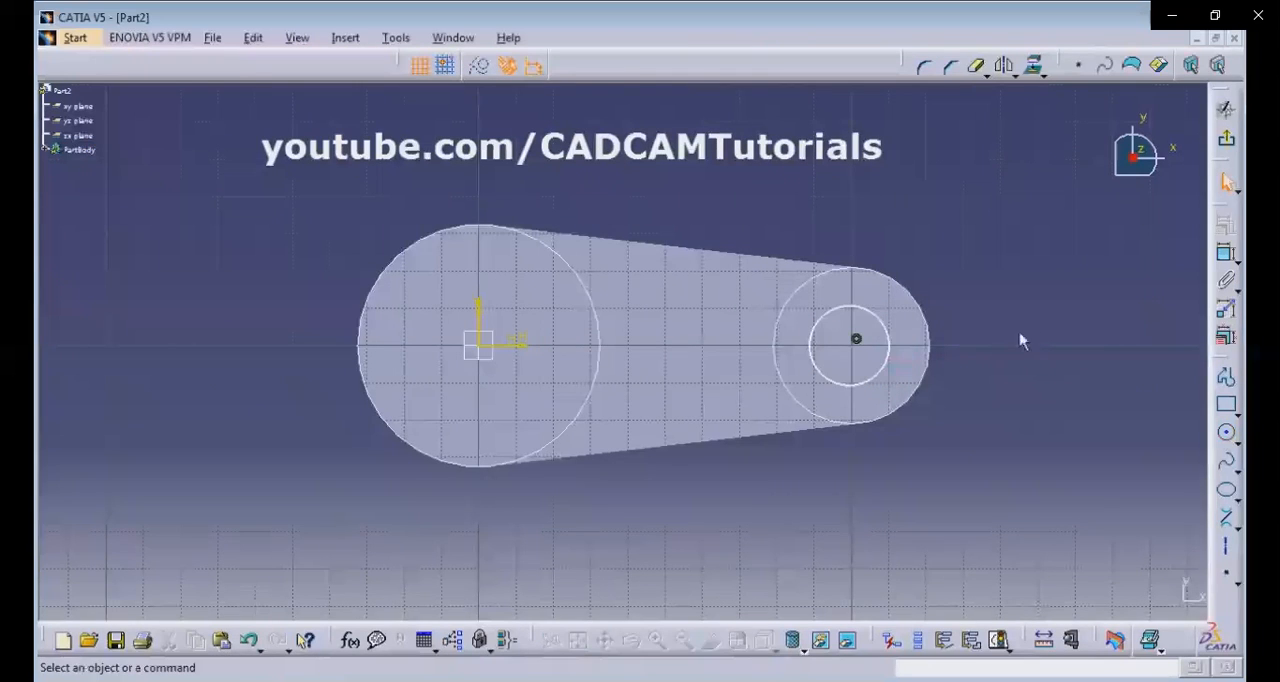
Constrain the hole circle to be concentric with the small boss's outer edge.
left_click(884, 320)
left_click(906, 286, "ctrl")
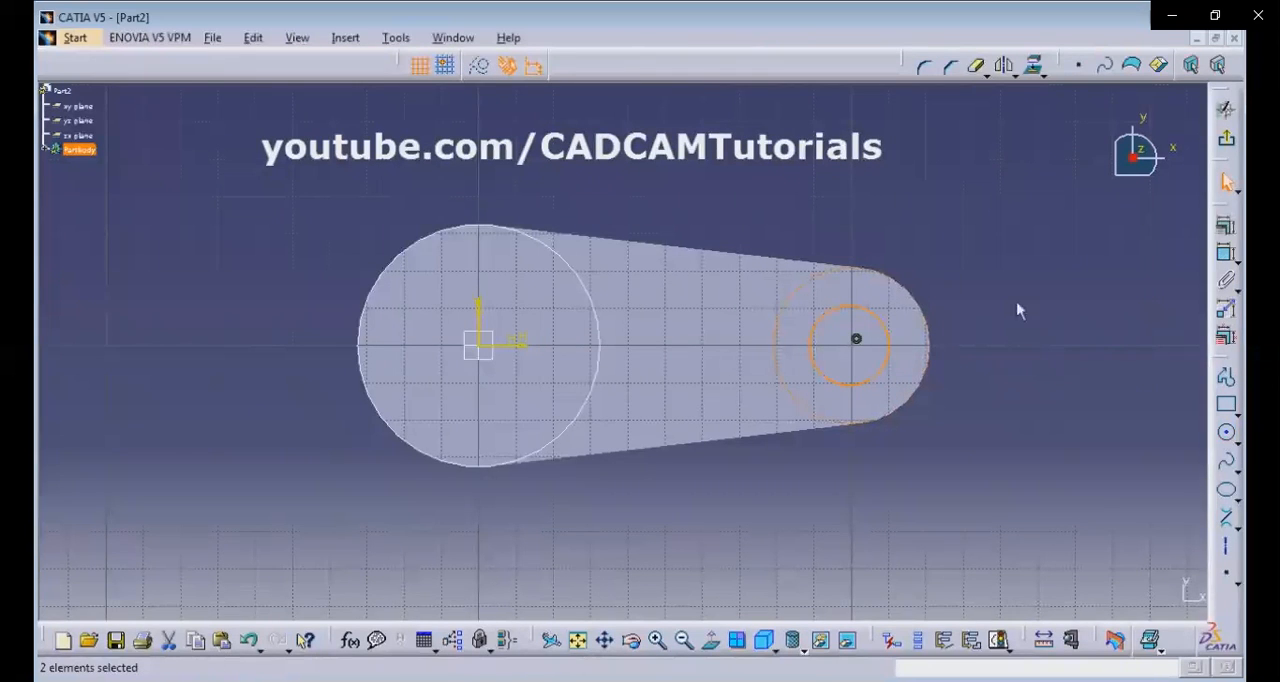
left_click(1226, 224)
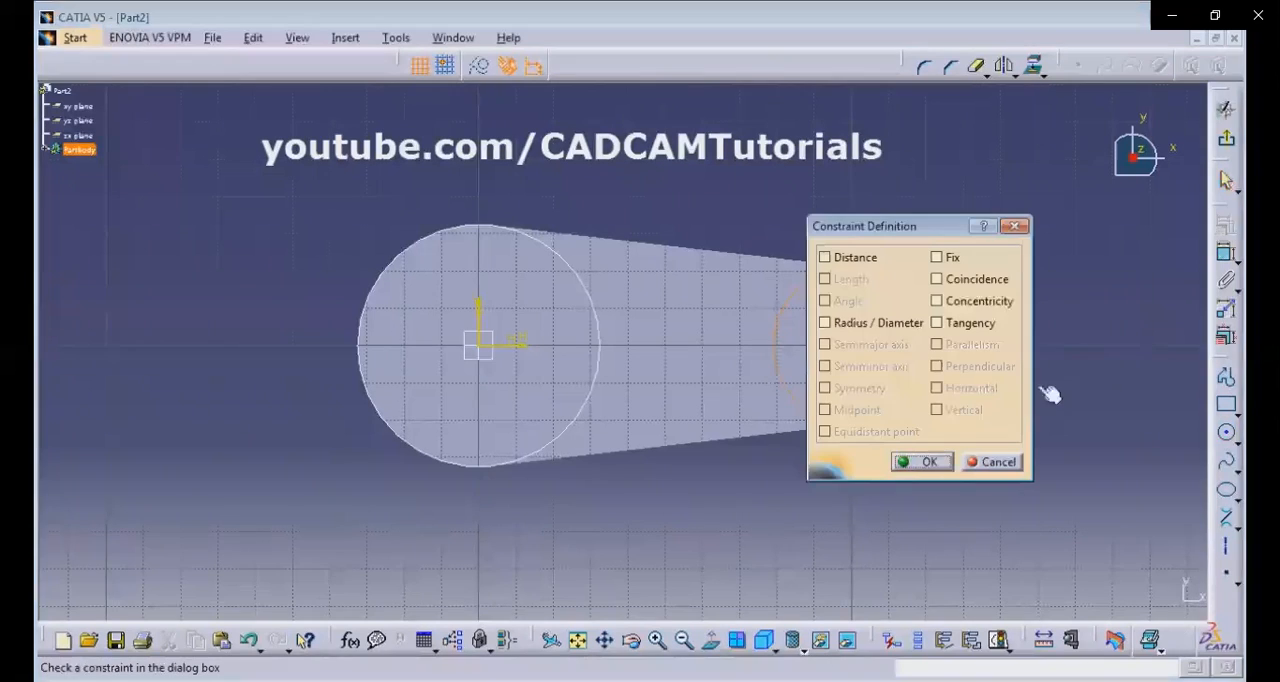
left_click(958, 304)
left_click(928, 462)
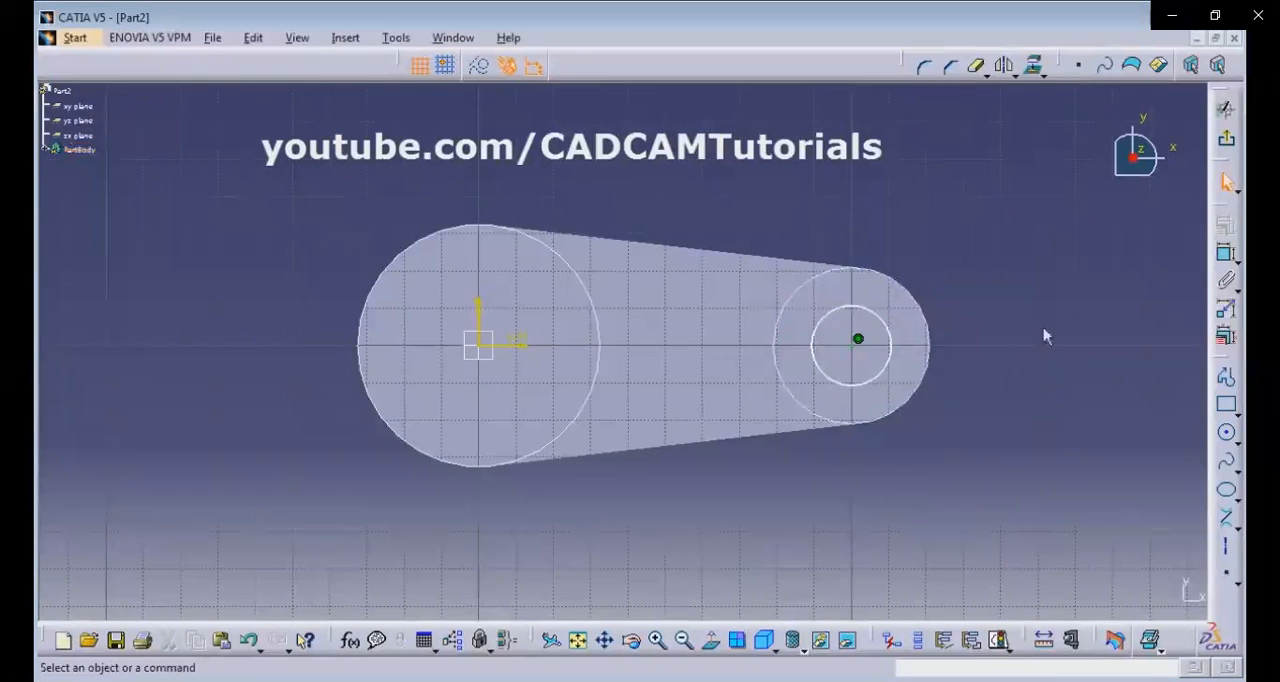
Dimension the hole circle's diameter and set it to 24 mm according to the reference drawing.
left_click(1228, 268)
left_click(875, 315)
left_click(974, 265)
left_click(130, 680)
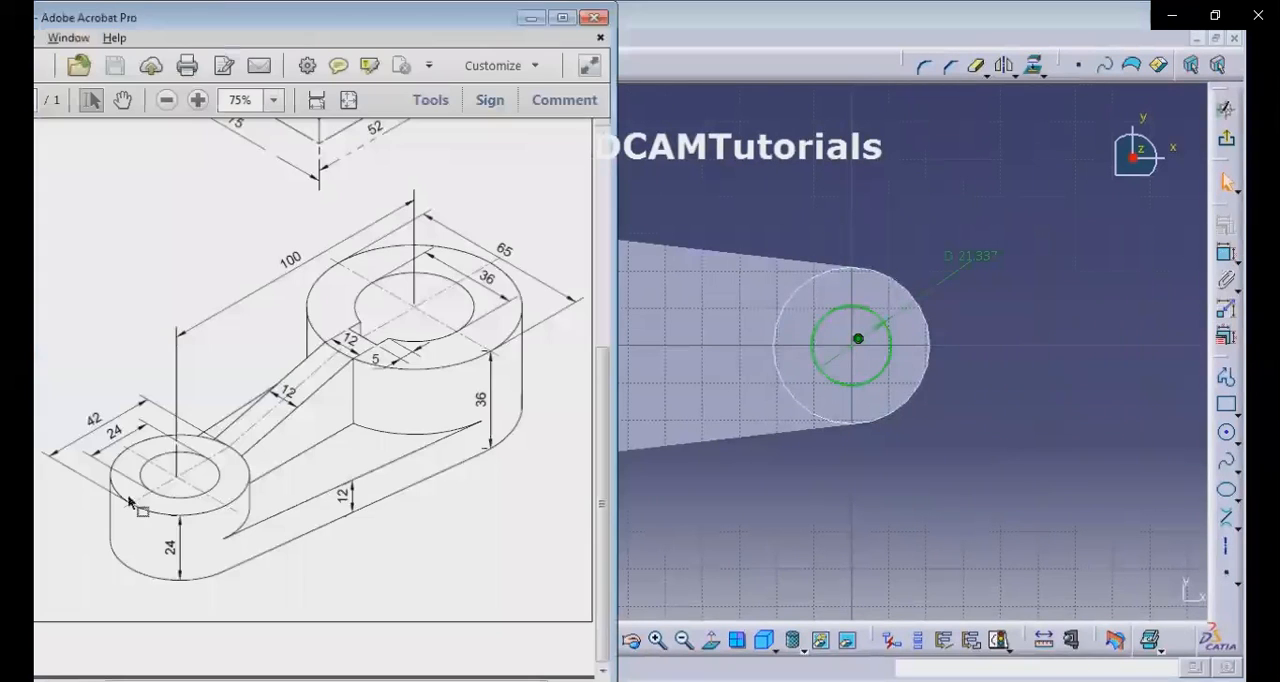
double_click(995, 264)
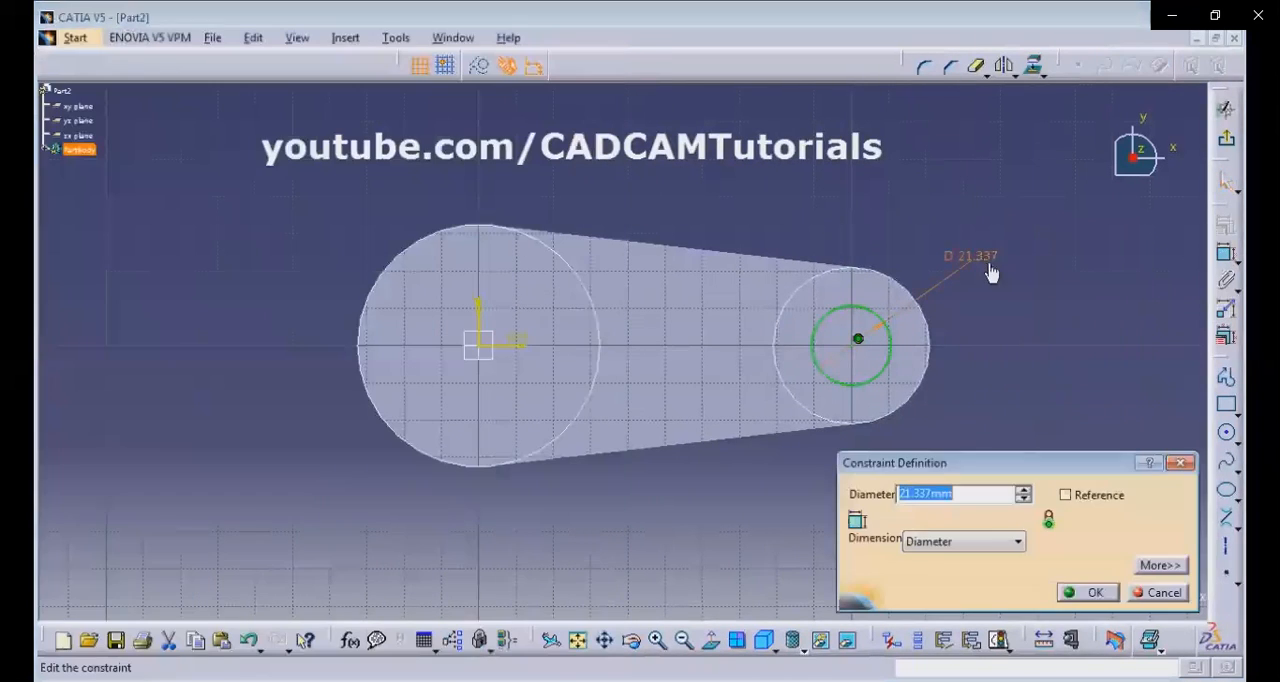
type("24")
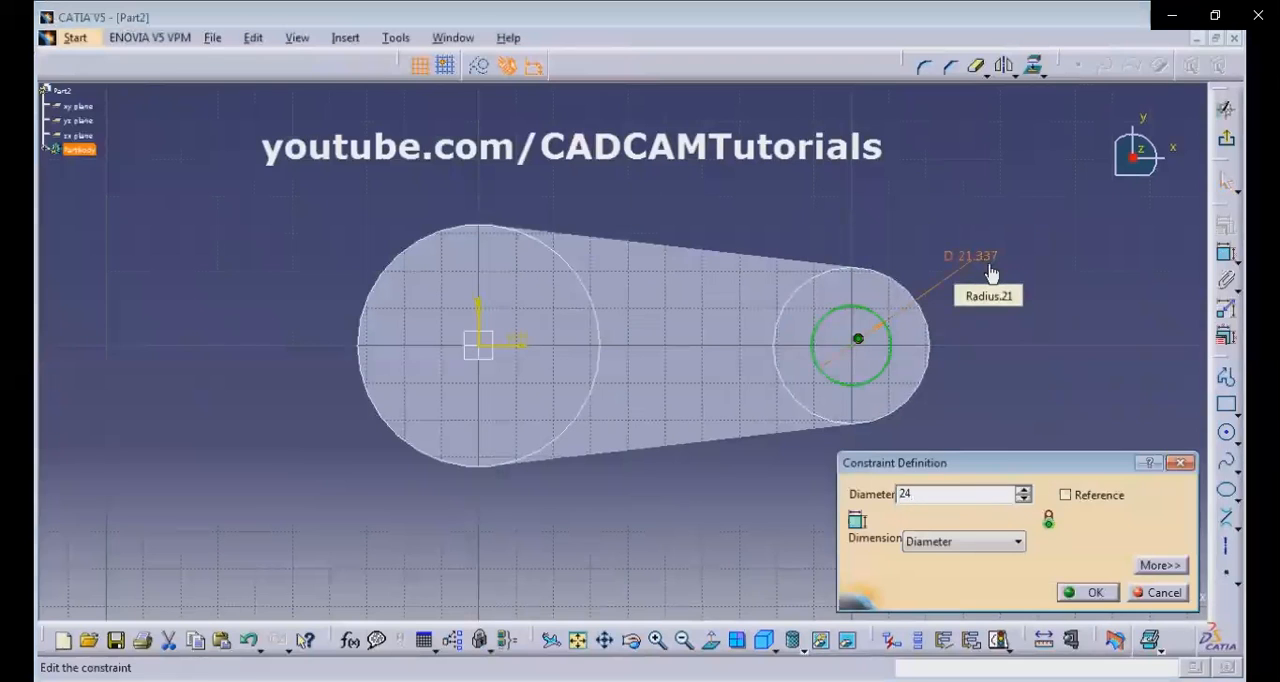
key("Return")
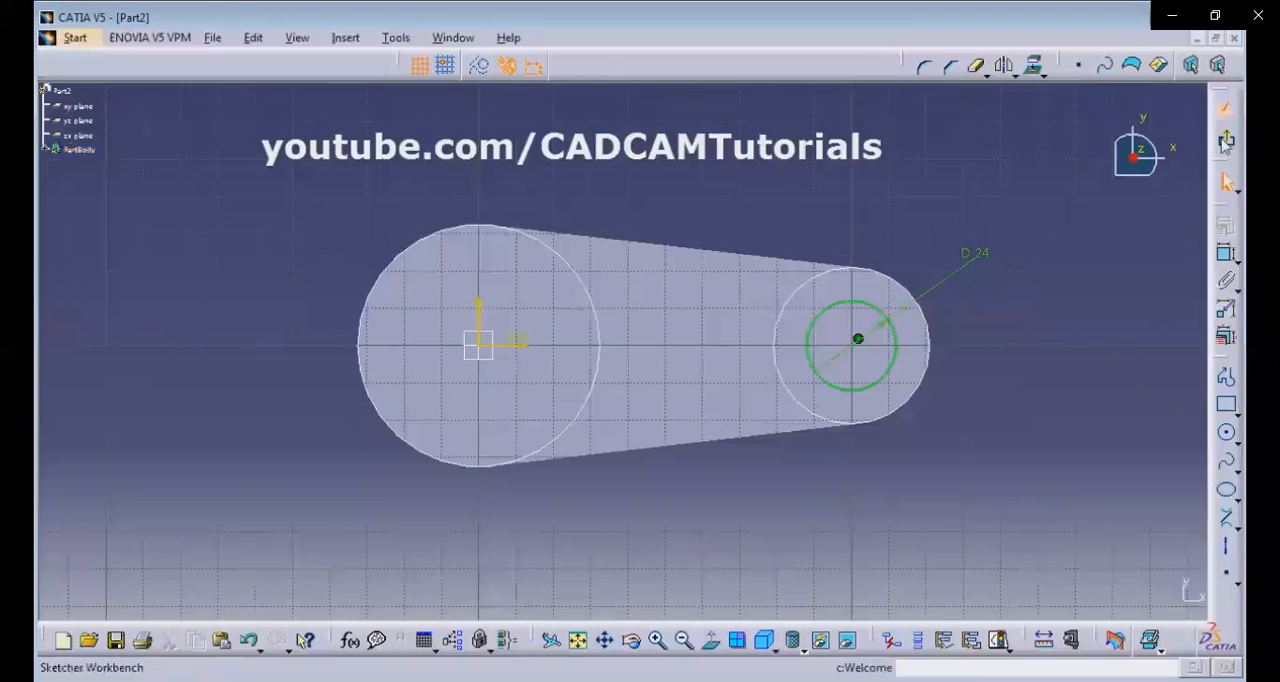
Finish the hole sketch and pocket it through the small boss with the Up to last limit.
left_click(1226, 142)
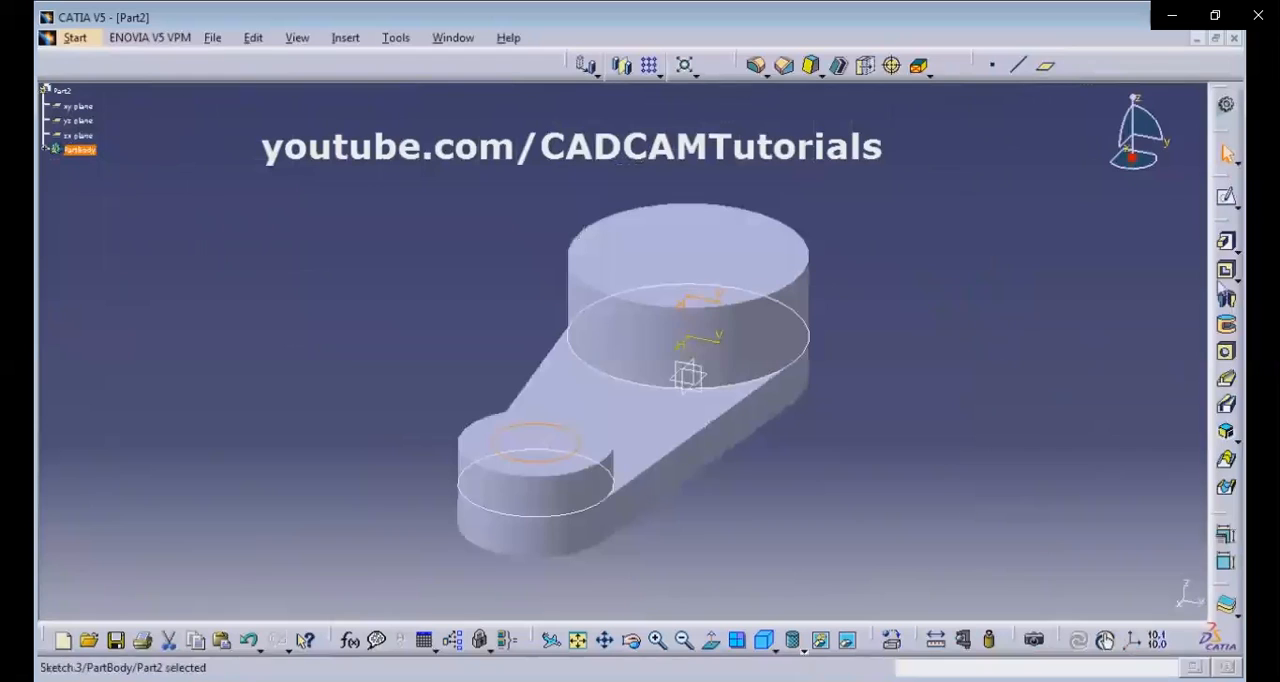
left_click(1226, 272)
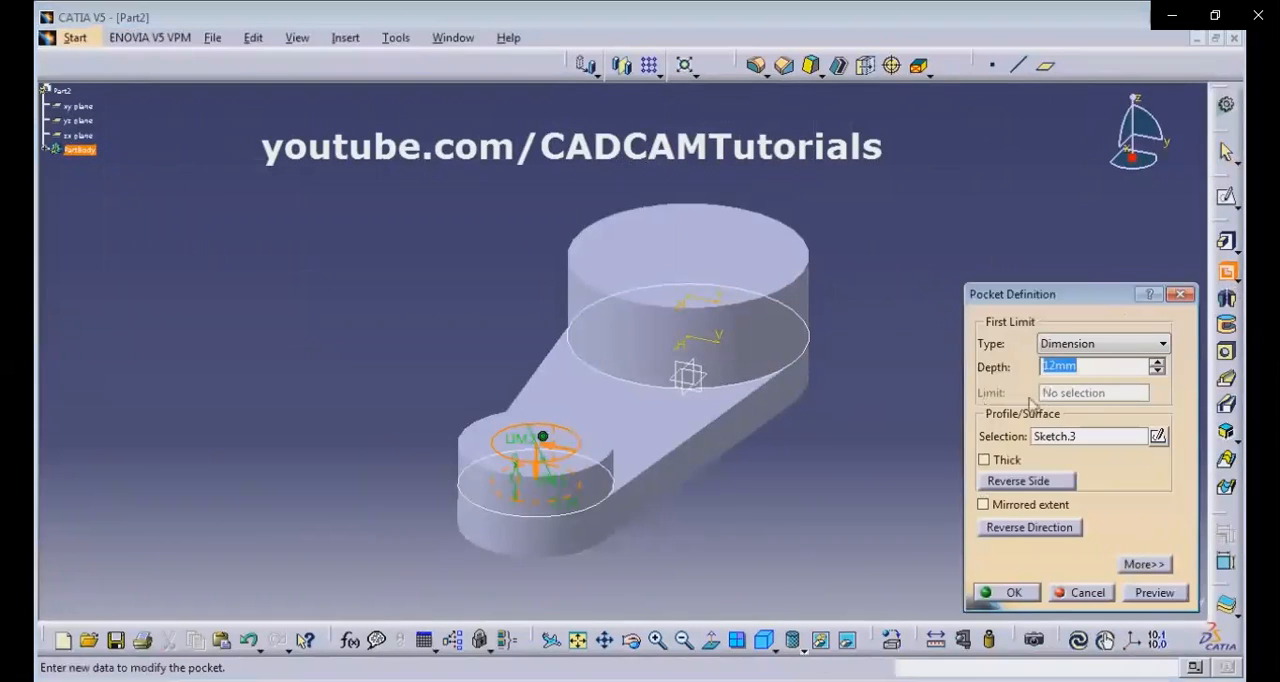
left_click(1087, 344)
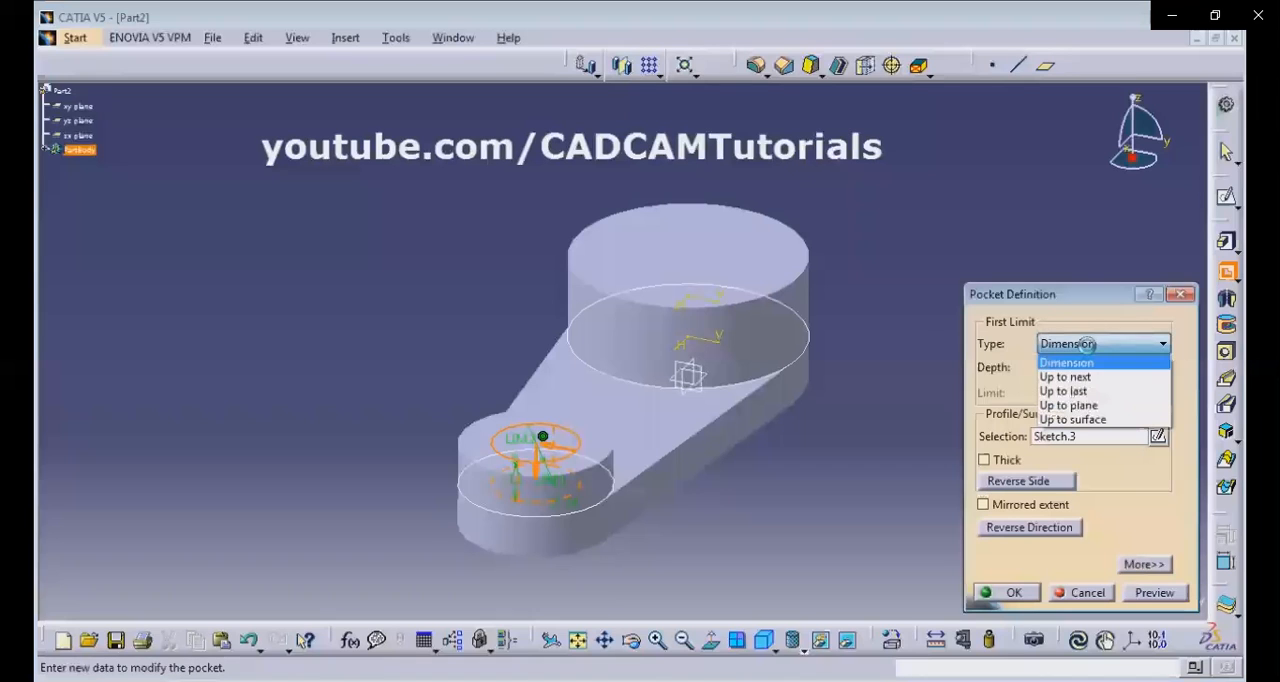
left_click(1088, 391)
left_click(1008, 593)
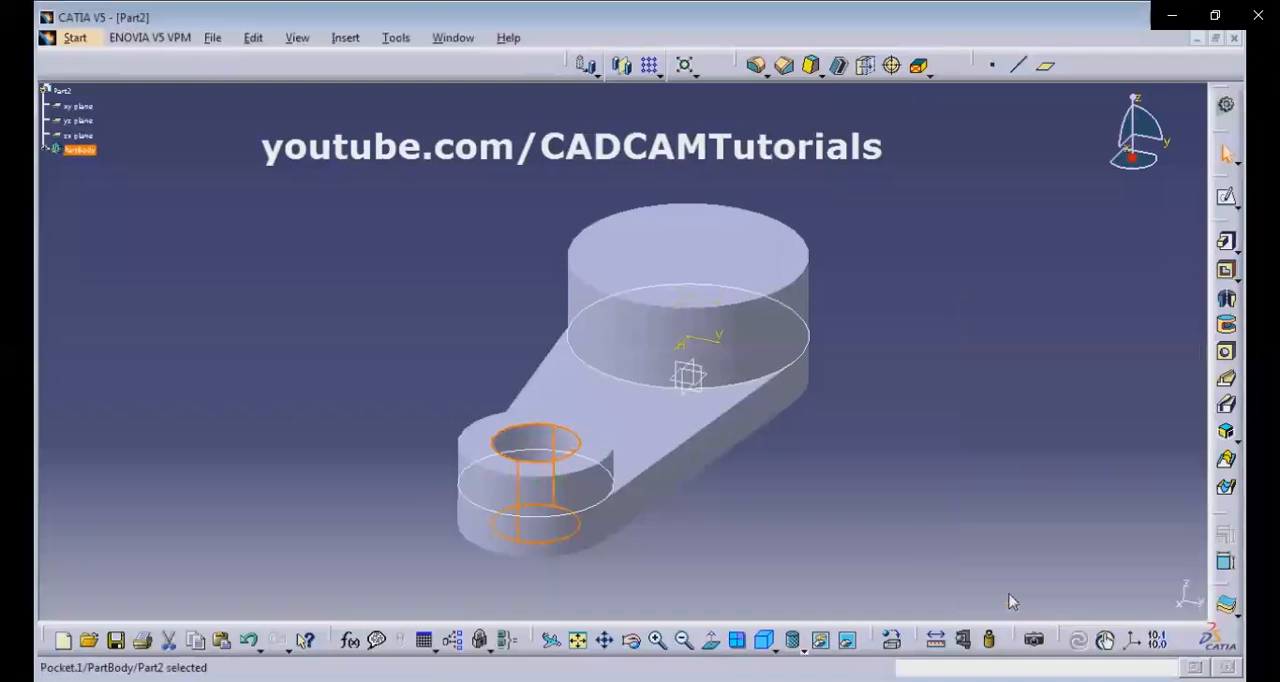
Display the model in shading with edges but without smooth edges.
mouse_move(700, 456)
middle_mouse_down()
mouse_move(686, 454)
mouse_move(646, 558)
mouse_move(640, 434)
mouse_move(814, 349)
middle_mouse_up()
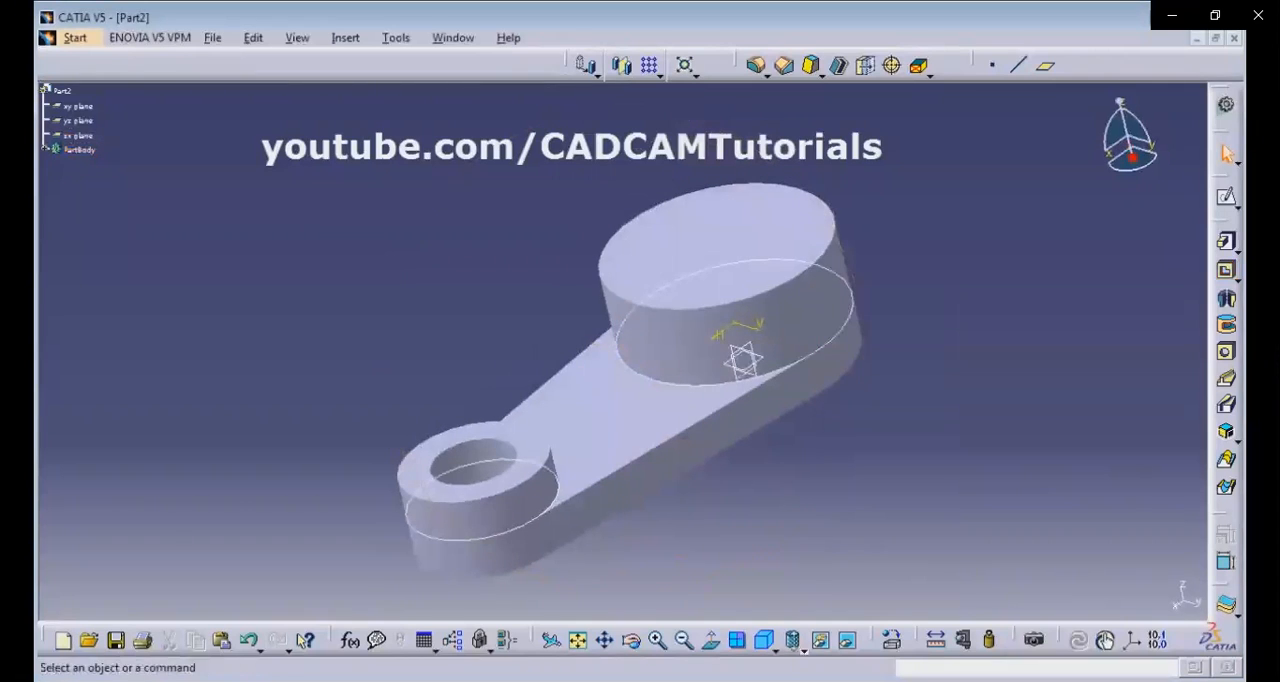
left_click(804, 646)
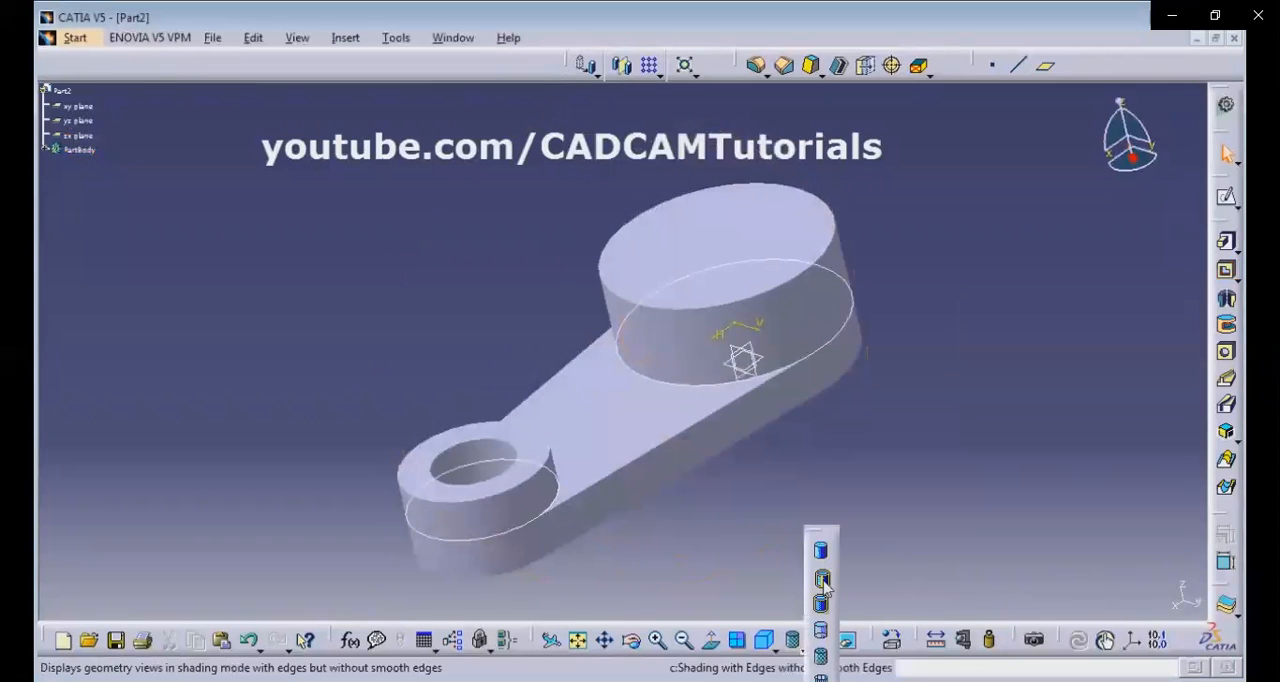
left_click(822, 580)
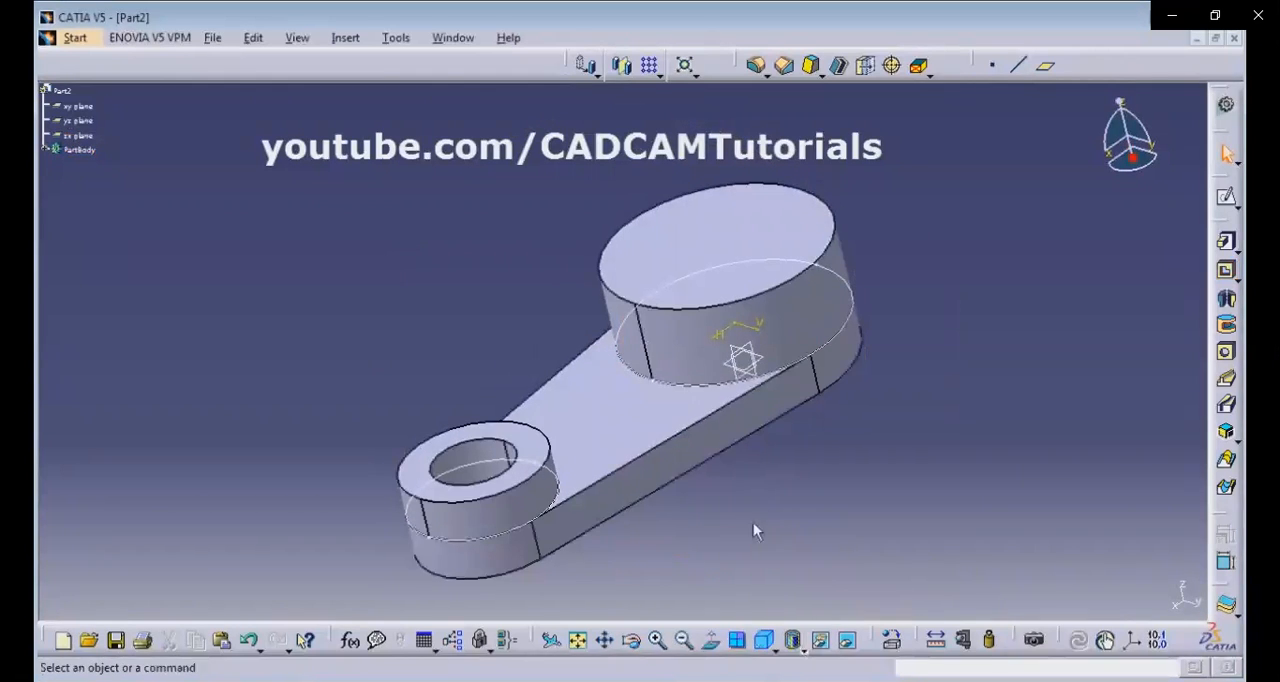
mouse_move(722, 344)
middle_mouse_down()
mouse_move(760, 455)
mouse_move(727, 276)
middle_mouse_up()
middle_click_drag(955, 458, 880, 503)
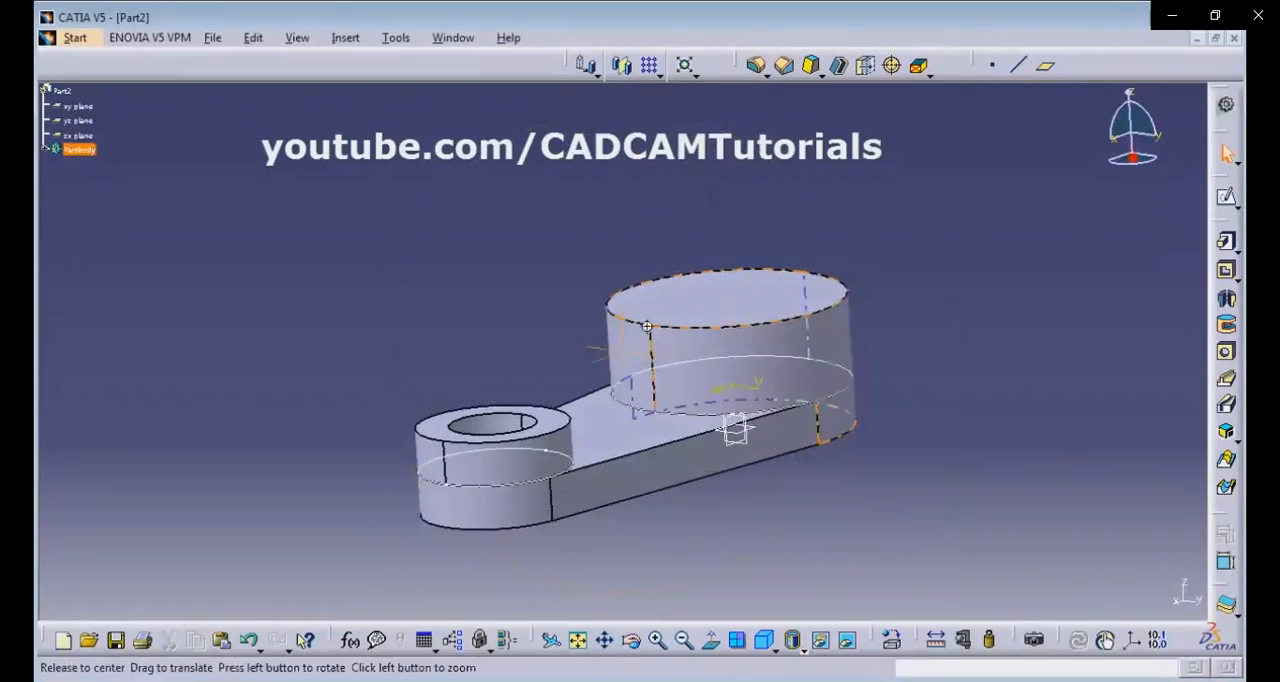
middle_click_drag(692, 266, 698, 340)
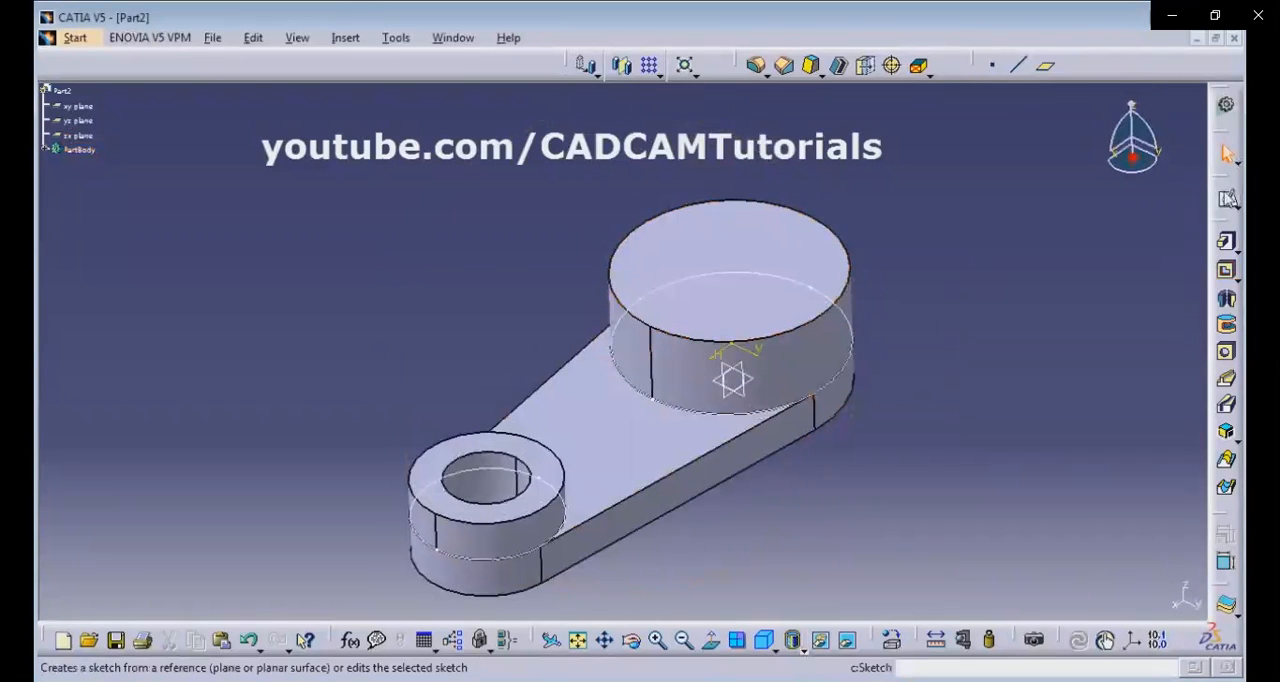
Sketch a circle about 36 mm in diameter on the large boss's top face, centred on the origin.
left_click(1228, 200)
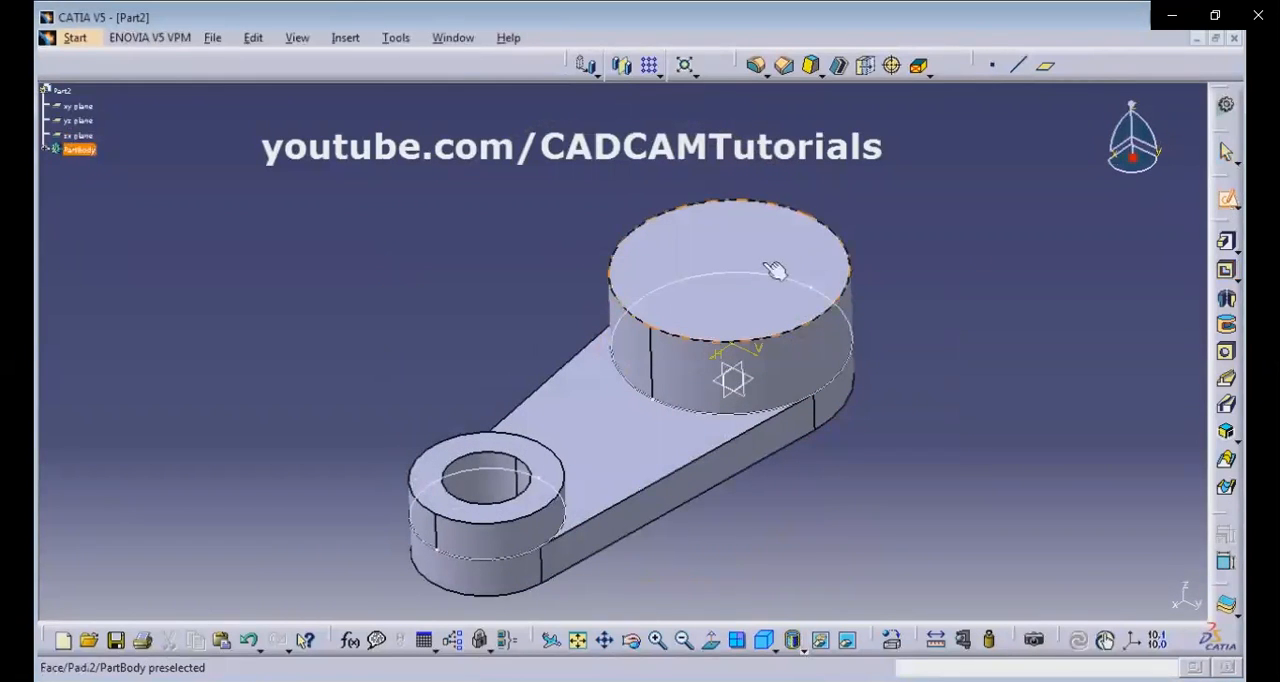
left_click(759, 299)
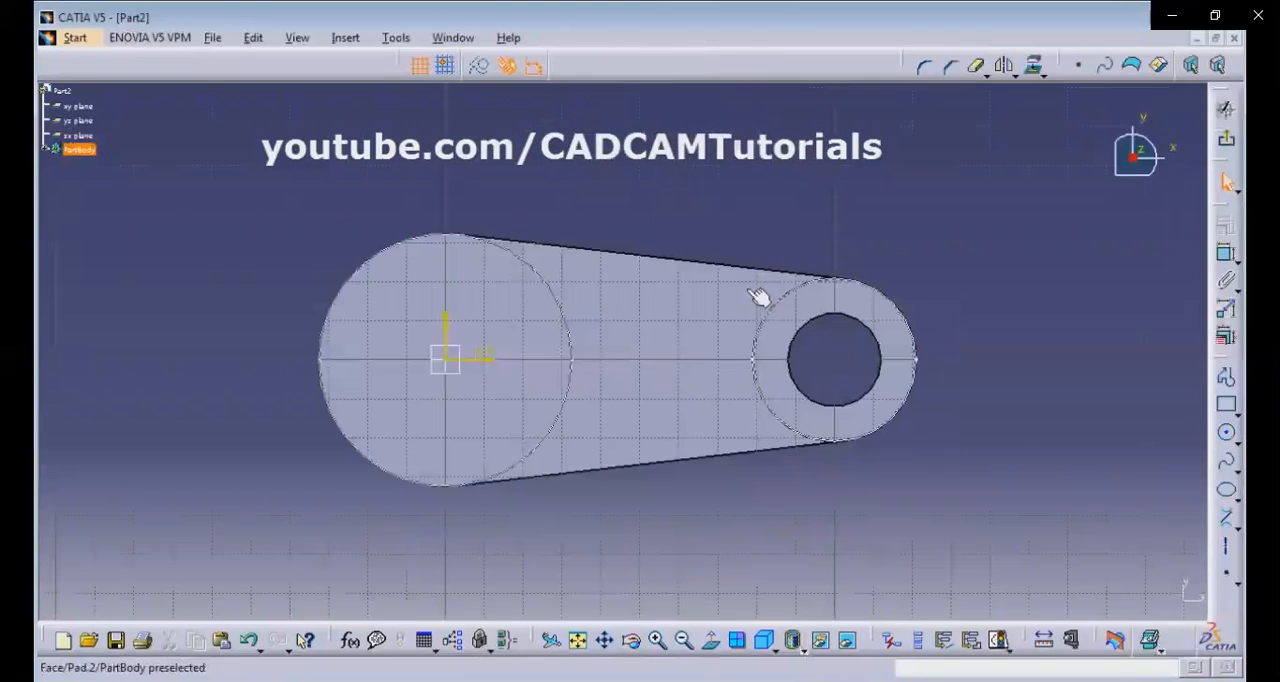
left_click(1227, 436)
left_click(455, 366)
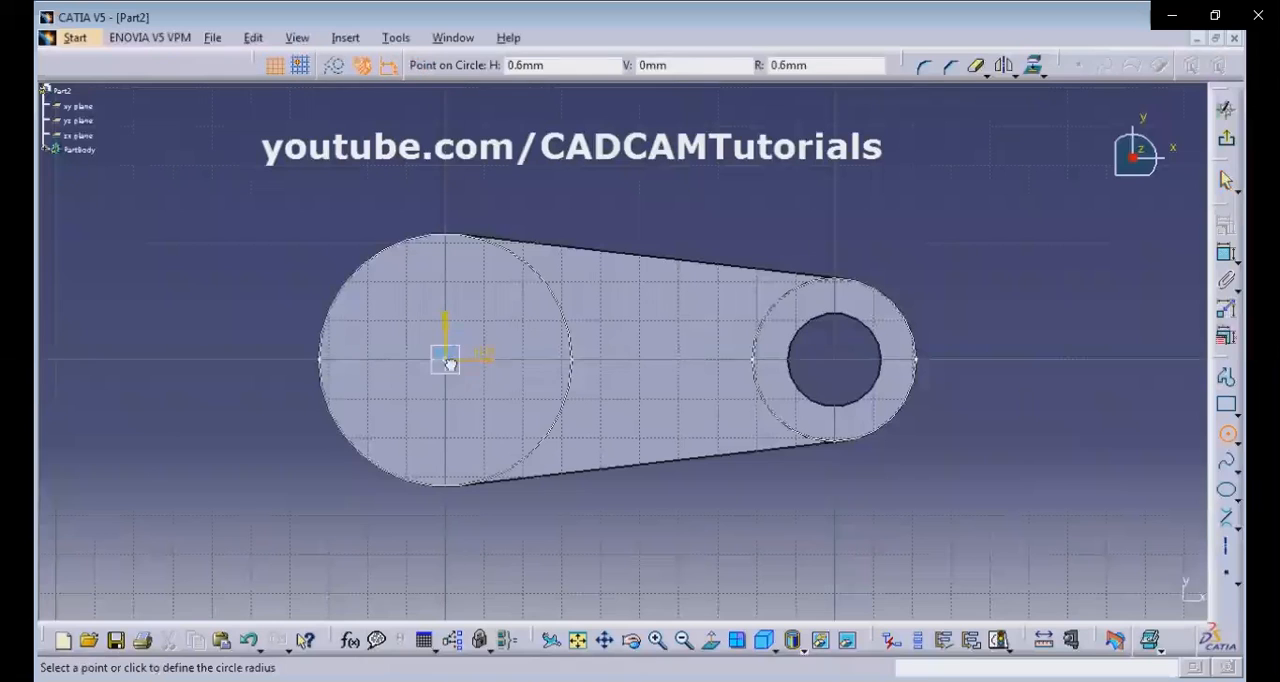
left_click(500, 410)
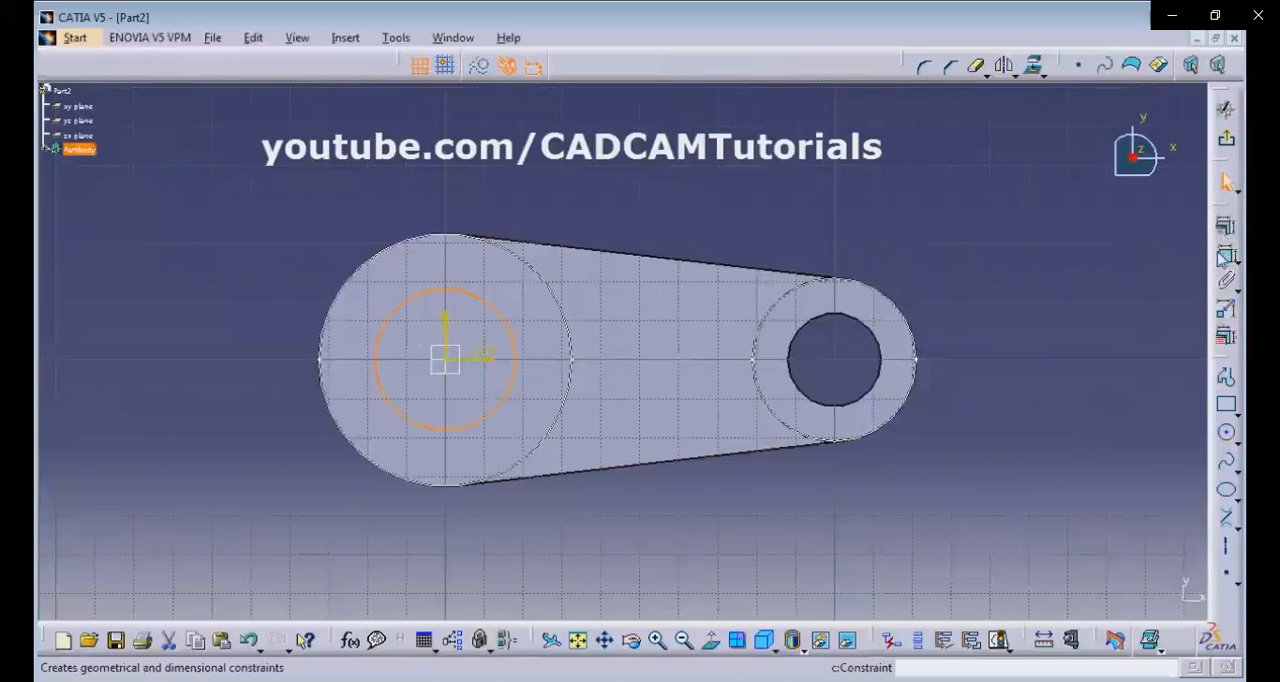
Dimension the large boss circle's diameter and set it to 36 mm according to the reference drawing.
left_click(1227, 252)
left_click(386, 334)
left_click(256, 266)
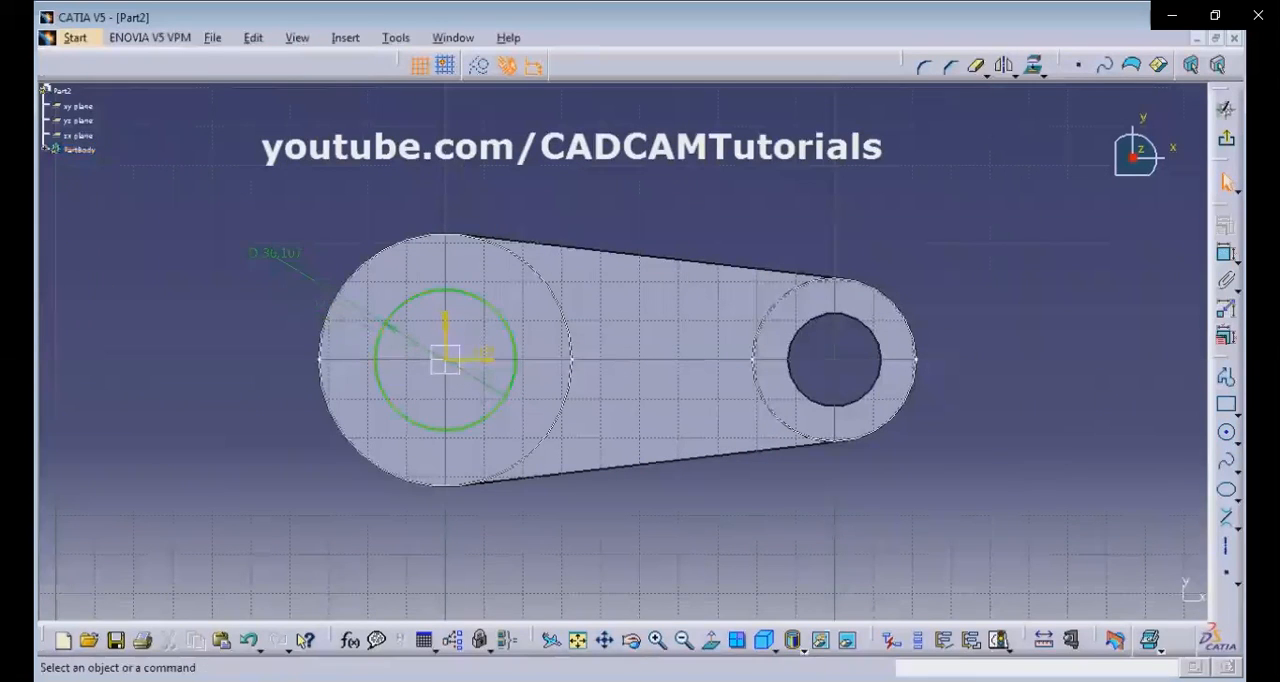
key("alt+Tab")
key("alt+Tab")
double_click(287, 254)
type("36")
key("Return")
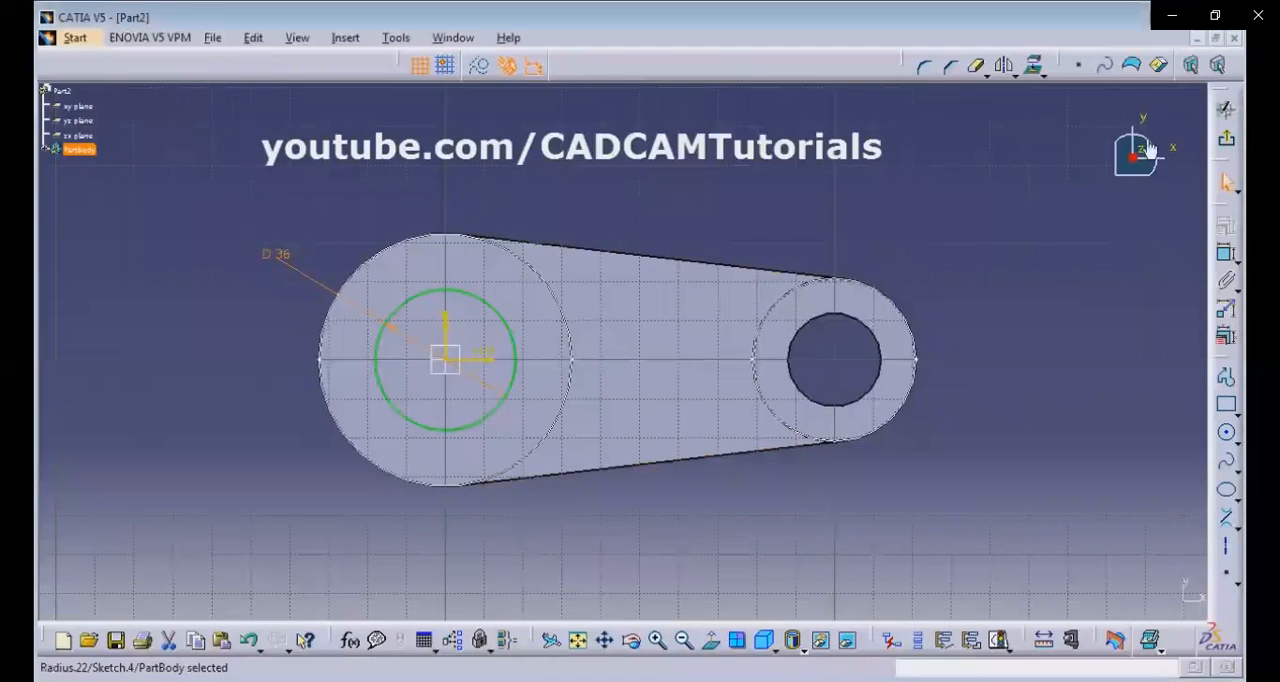
Finish the 36 mm circle sketch and pocket it through the large boss with the Up to last limit.
left_click(1226, 137)
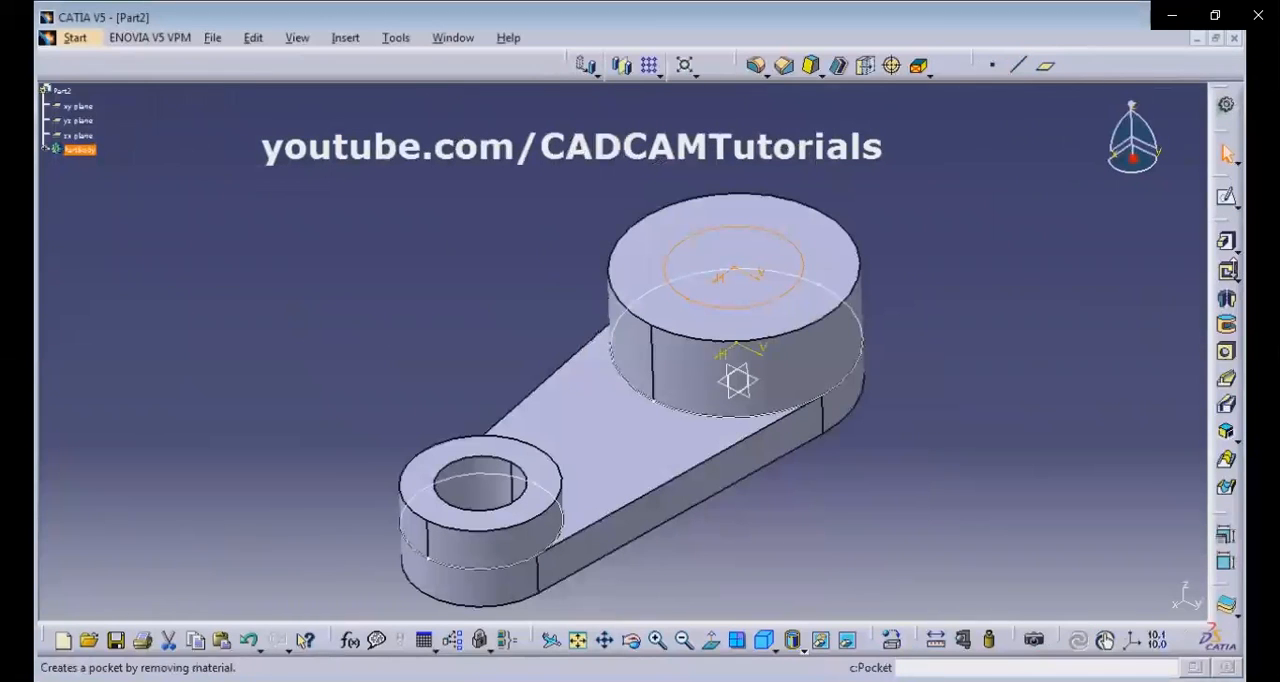
left_click(1226, 270)
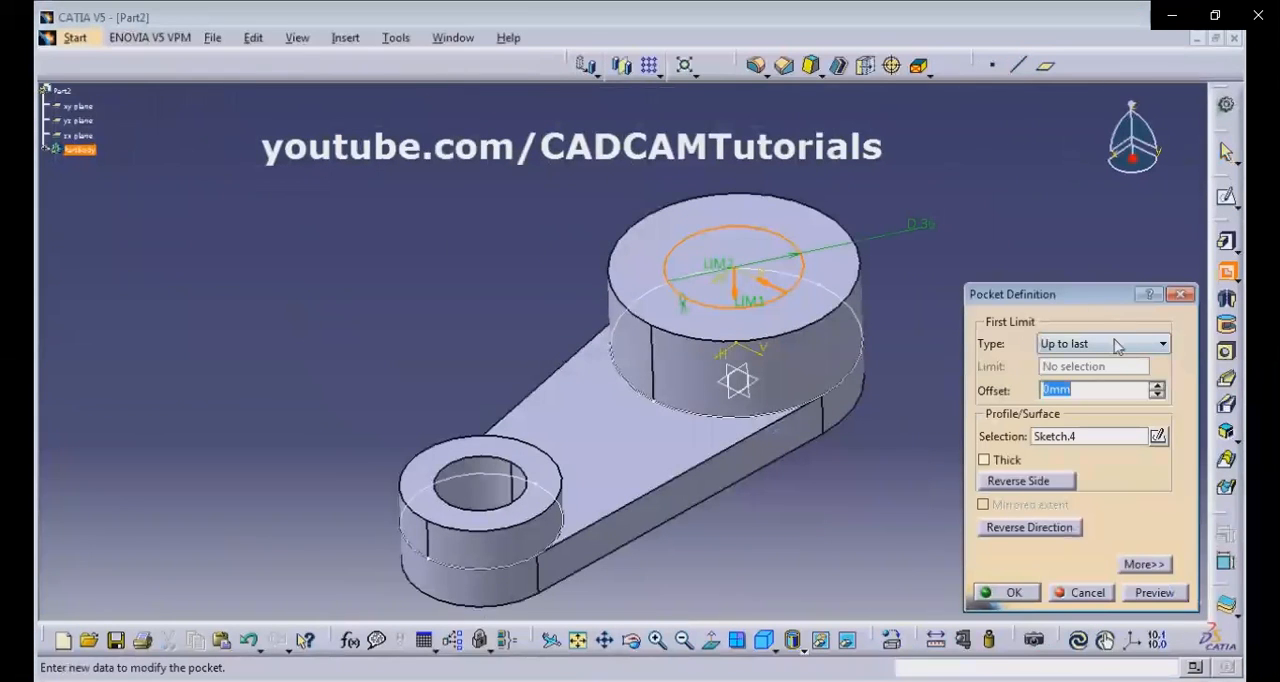
left_click(1005, 593)
left_click(935, 455)
middle_click_drag(563, 240, 583, 206)
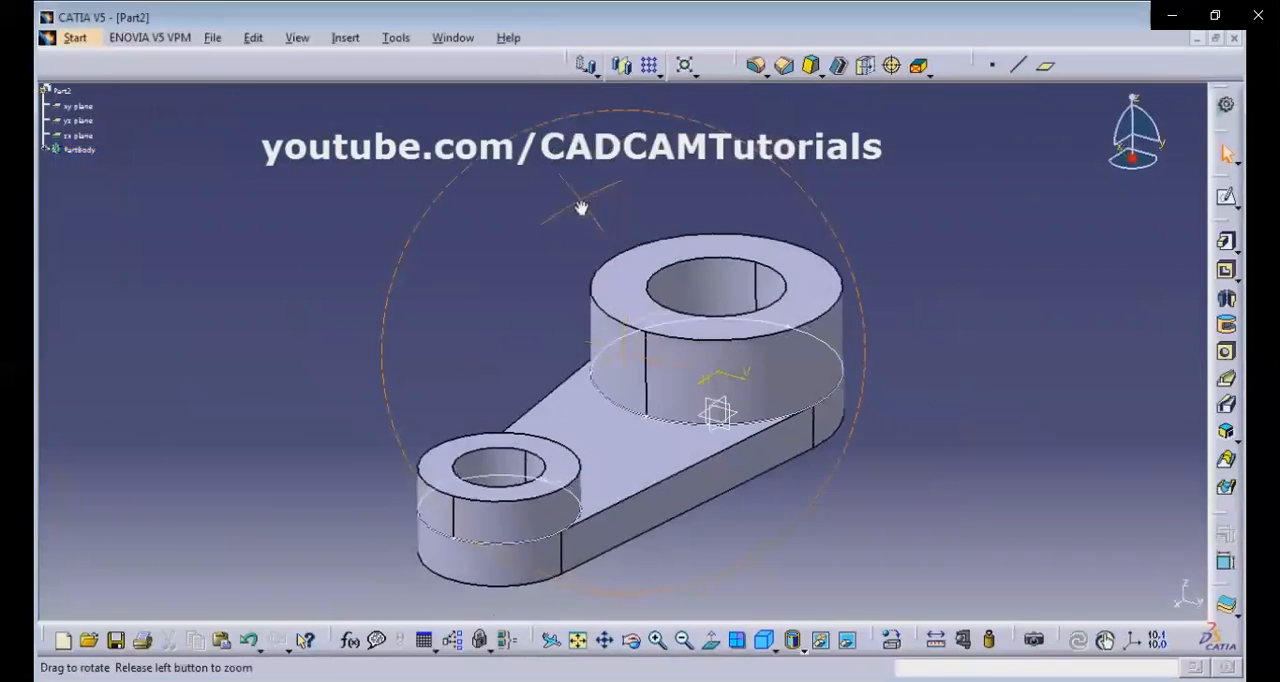
double_click(838, 403)
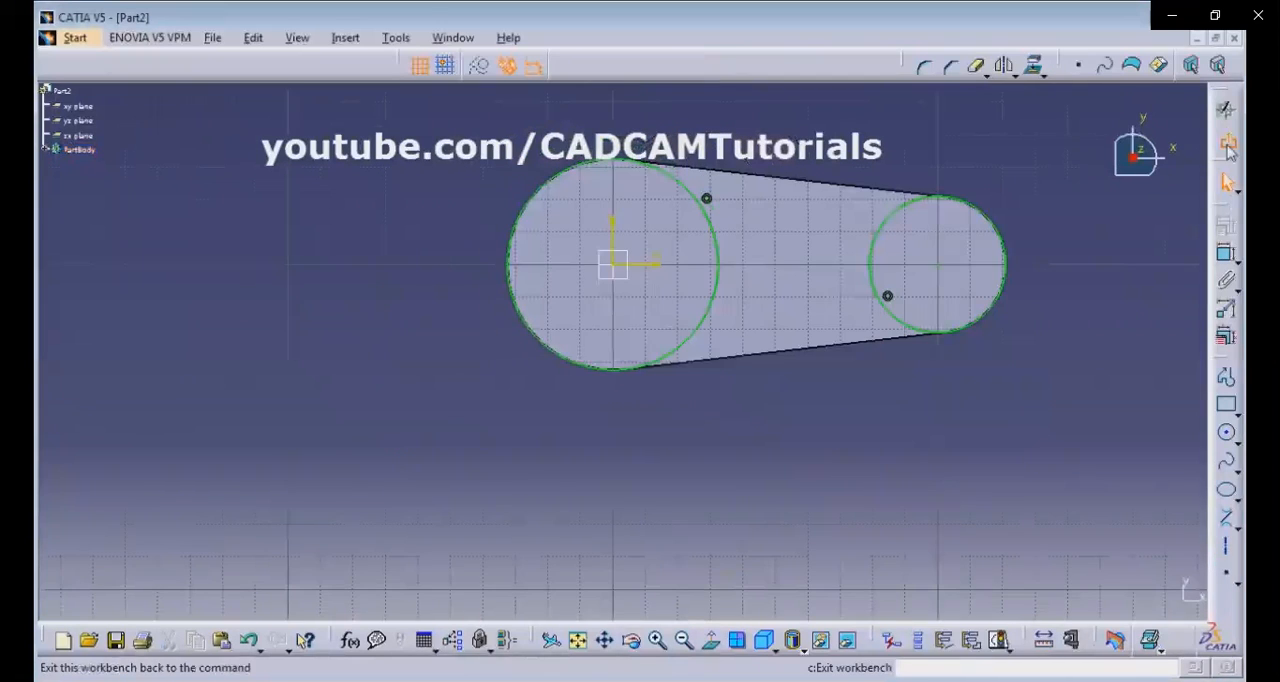
left_click(1228, 146)
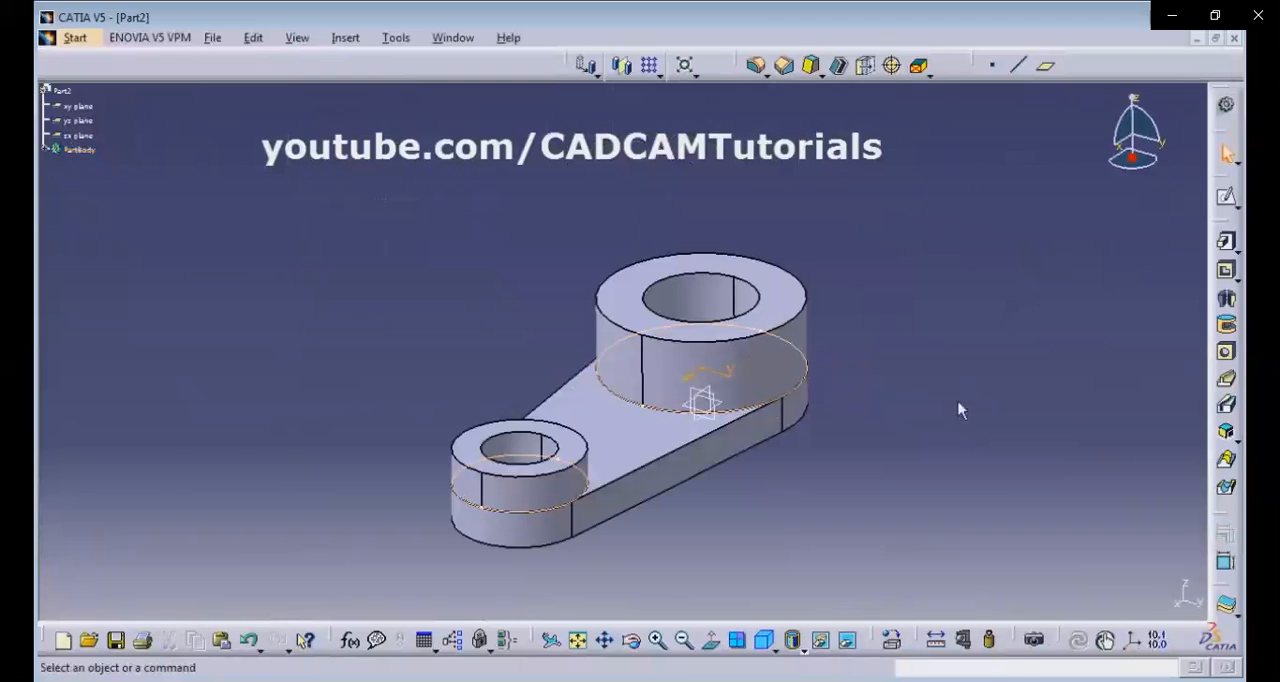
double_click(790, 408)
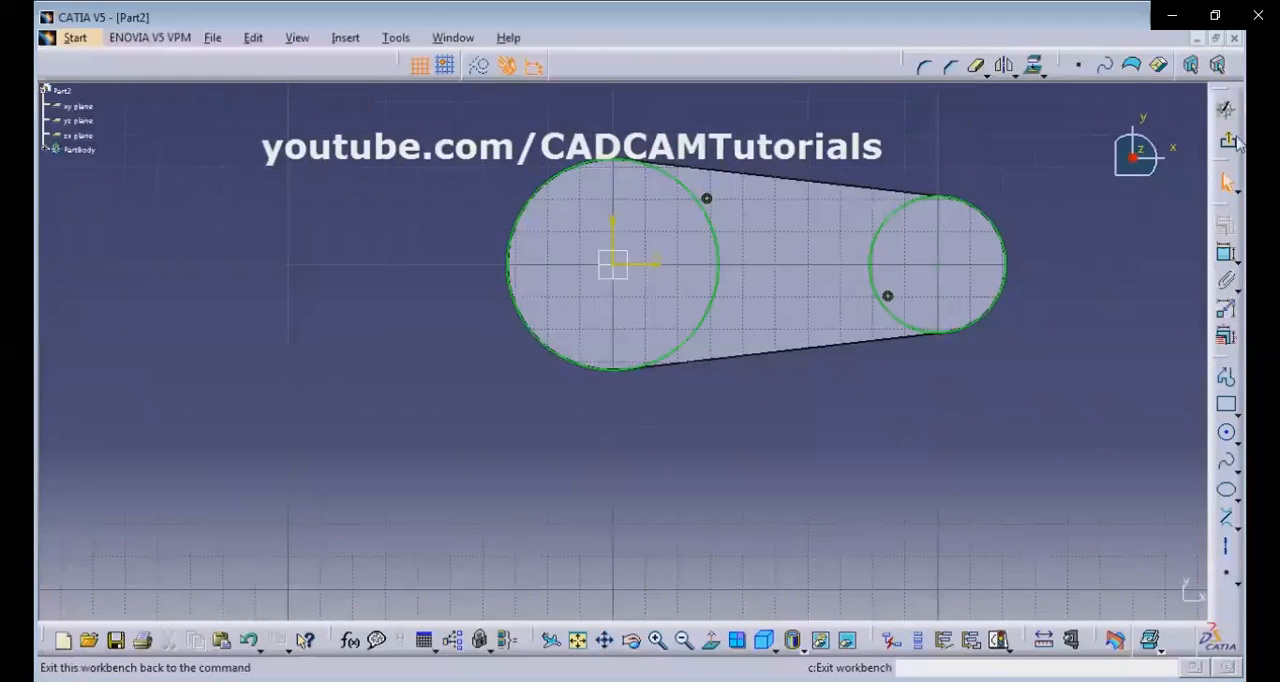
left_click(1229, 141)
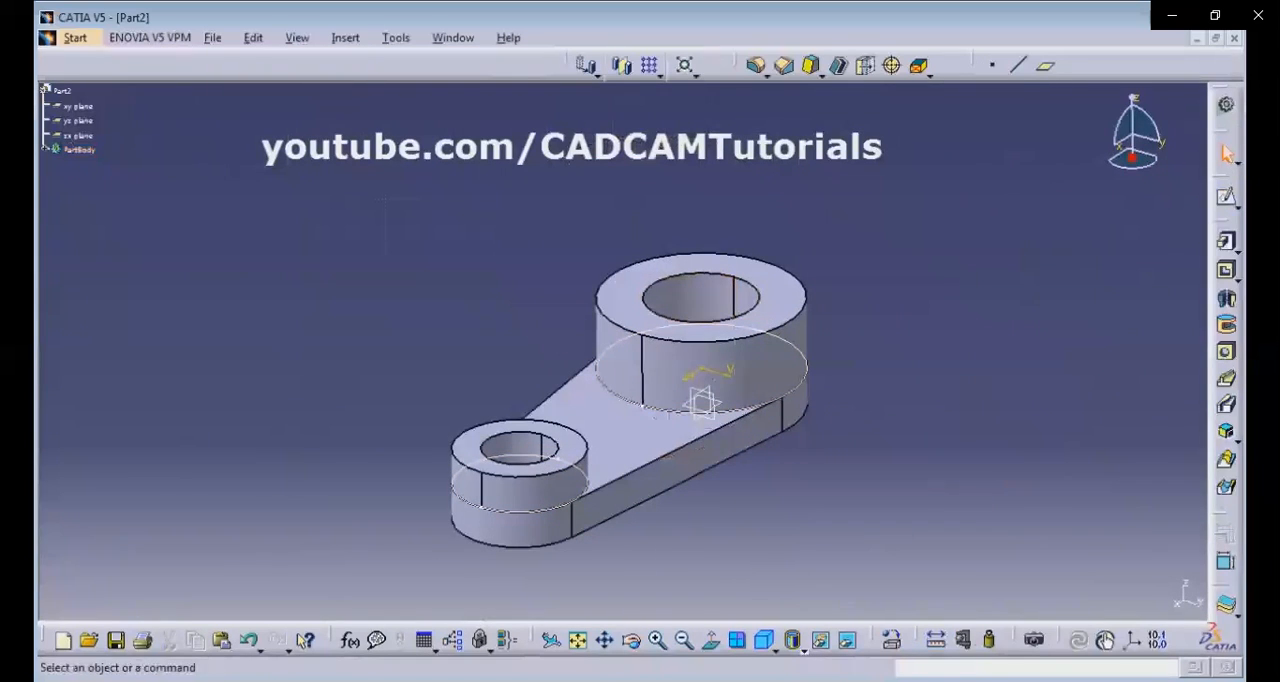
Expand PartBody in the specification tree and hide Sketch.2.
left_click(46, 149)
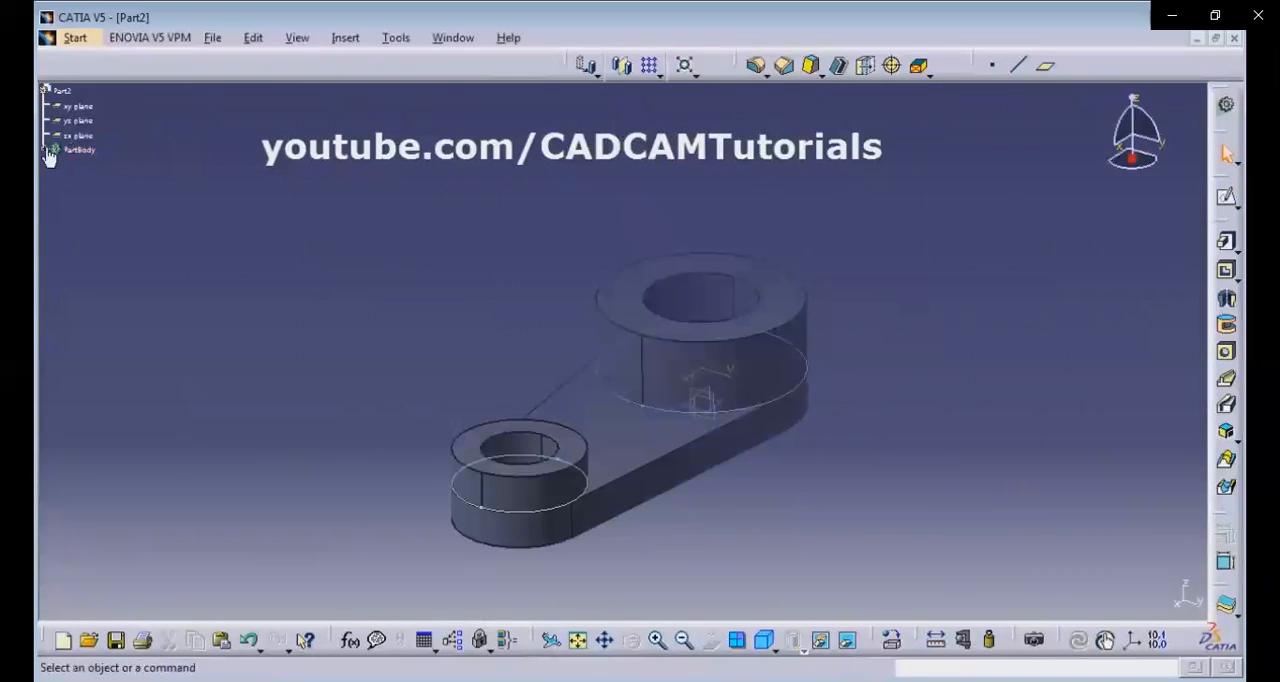
left_click(45, 147)
left_click(45, 149)
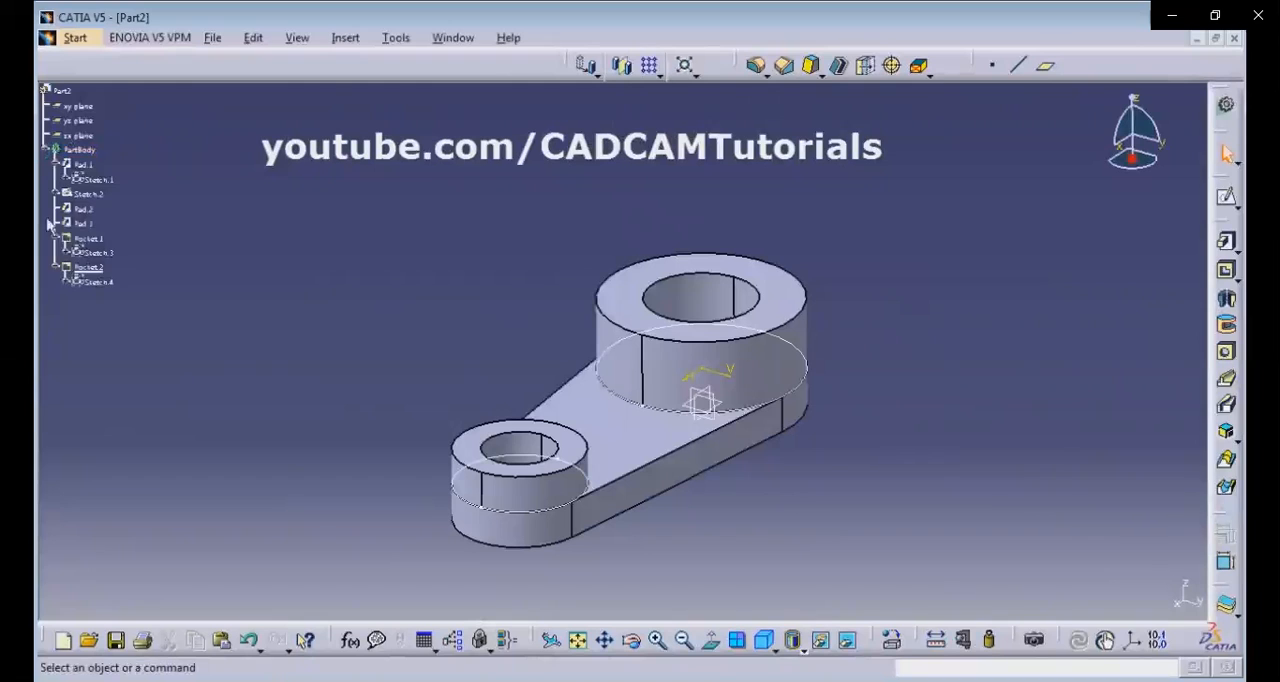
right_click(102, 200)
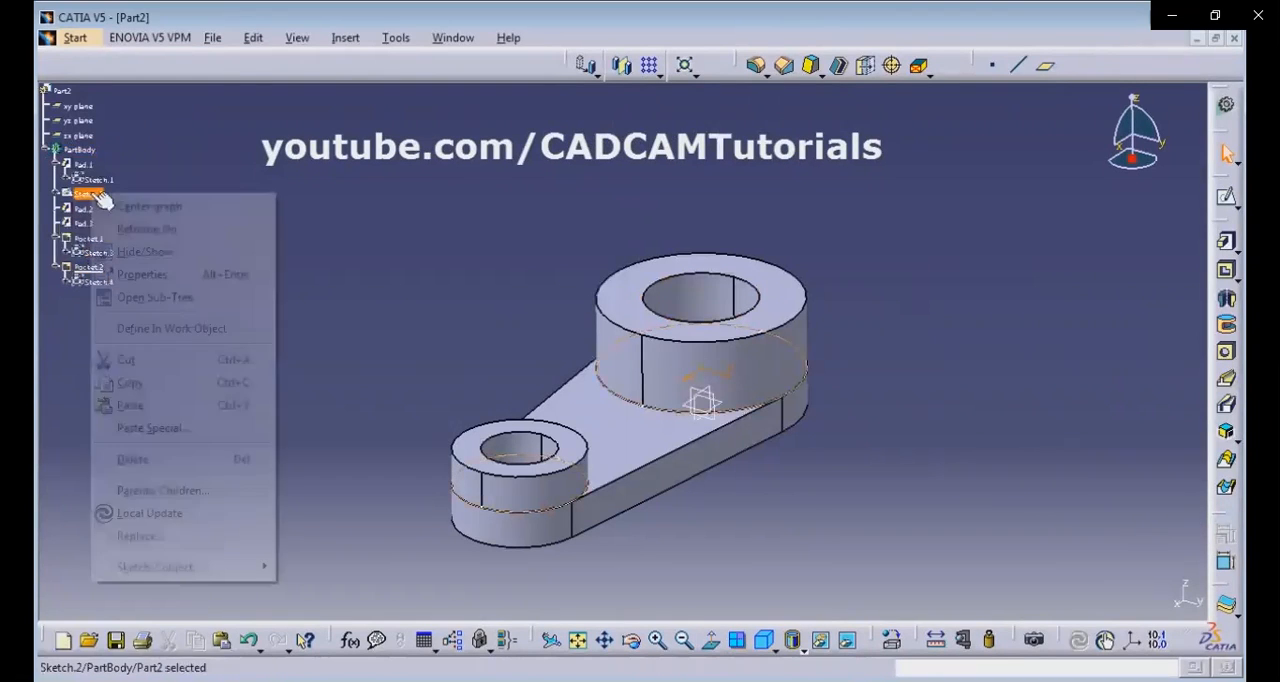
left_click(148, 255)
Switch the model display to plain shading without edges.
middle_click_drag(929, 331, 834, 354)
mouse_move(580, 317)
middle_mouse_down()
mouse_move(557, 306)
mouse_move(570, 315)
middle_mouse_up()
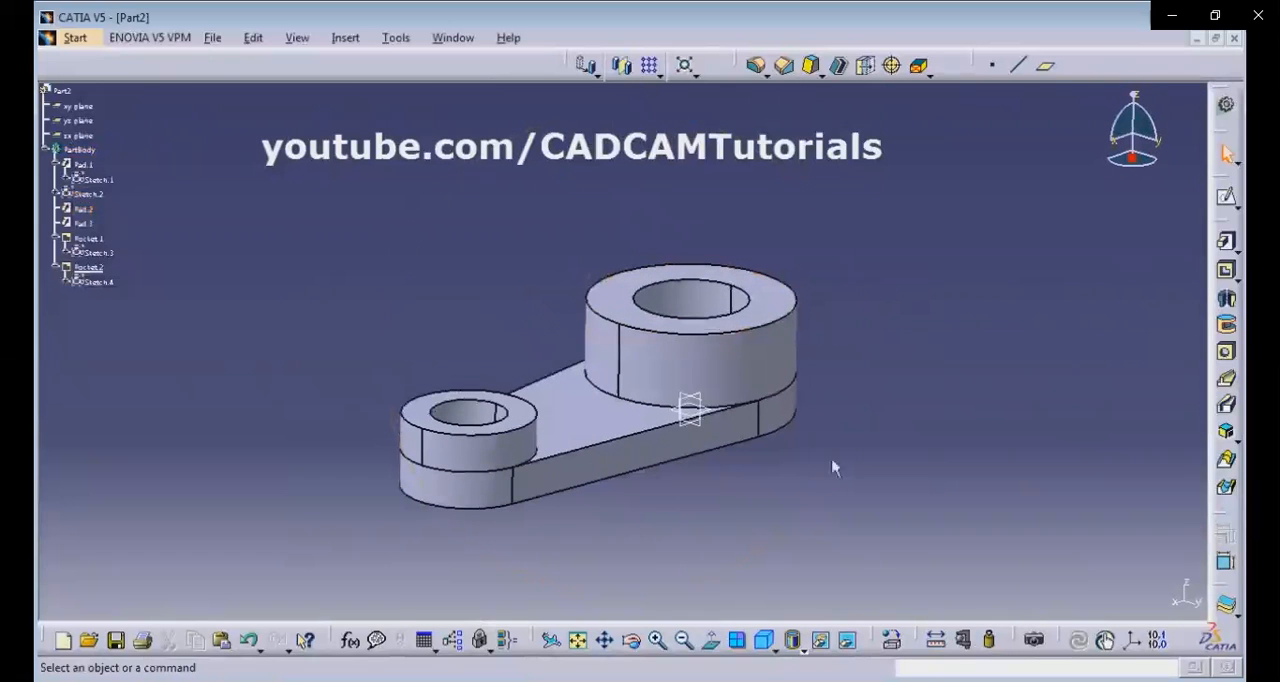
left_click(777, 632)
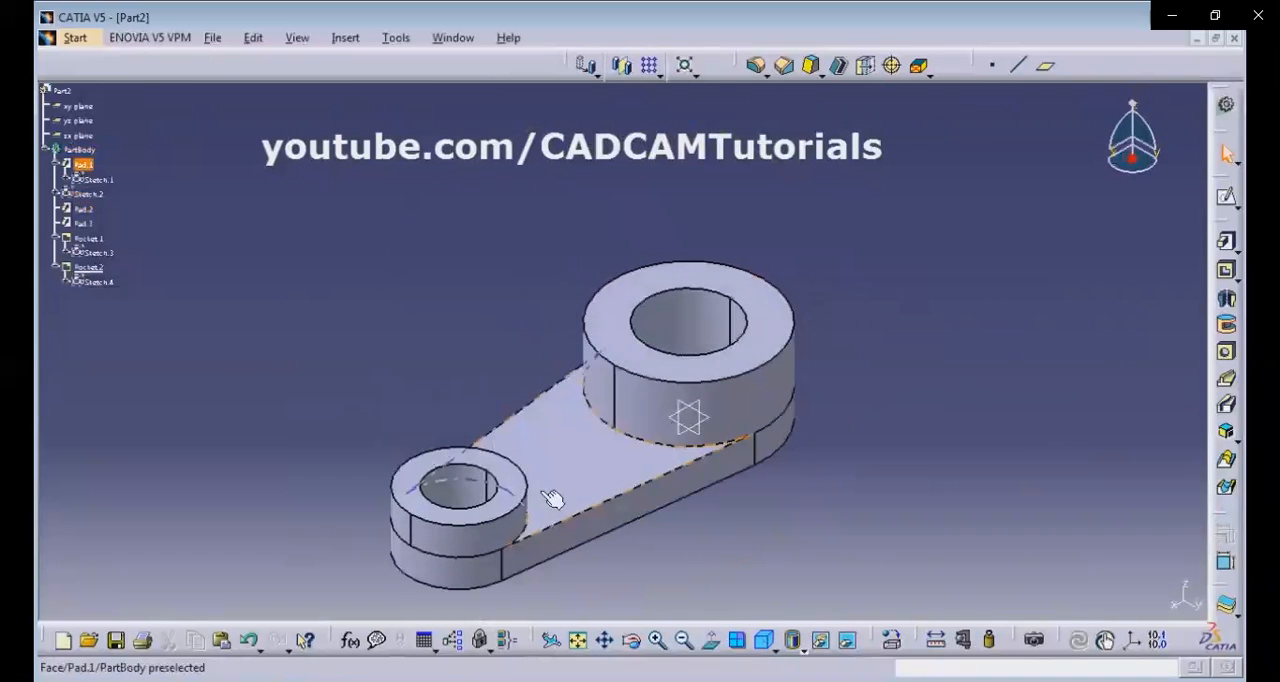
left_click(805, 648)
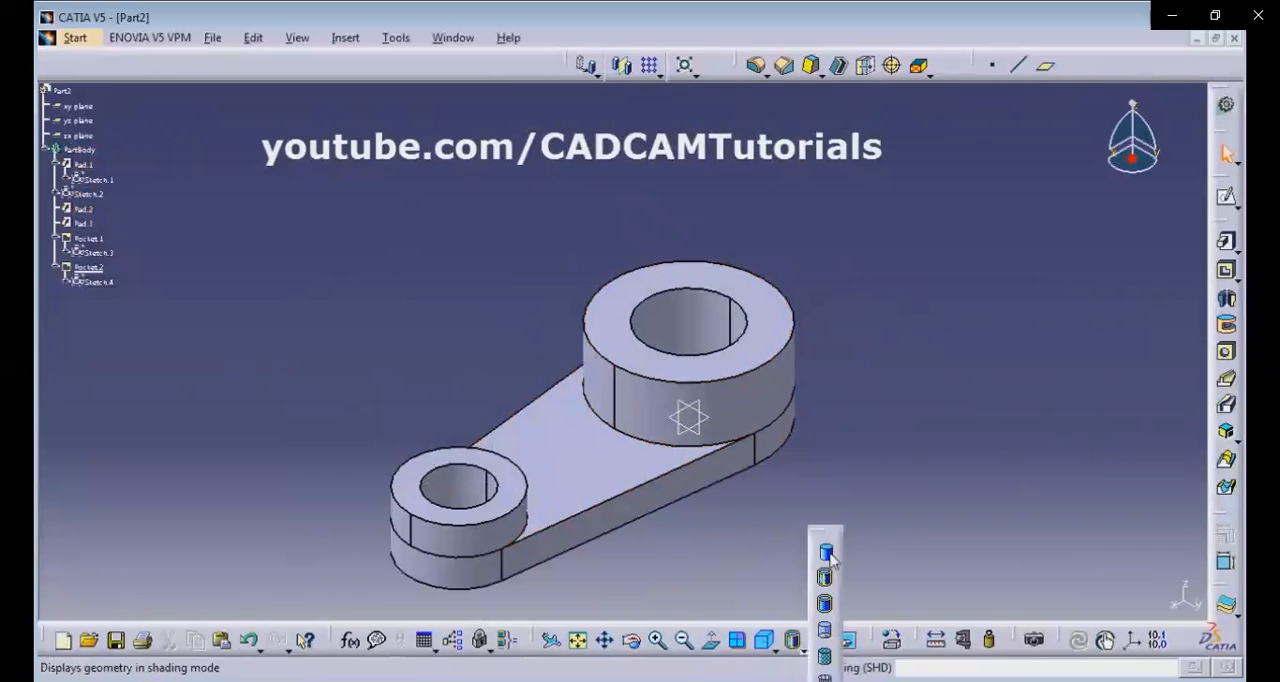
left_click(826, 553)
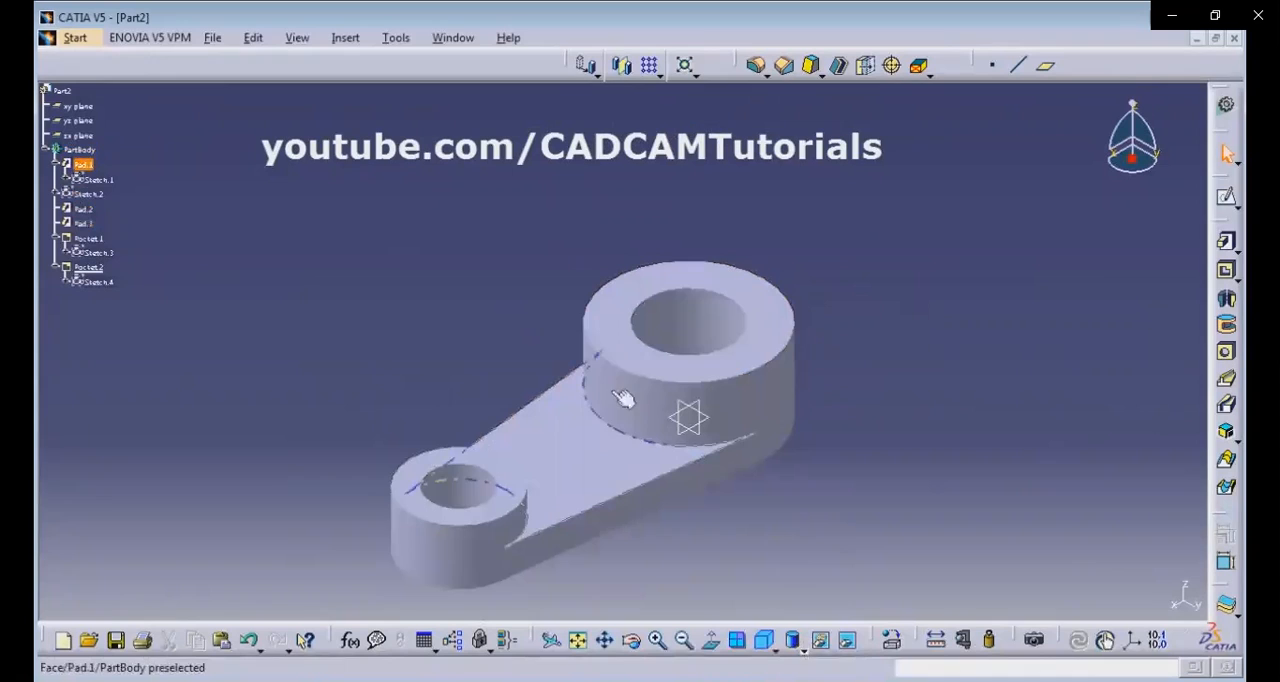
Check the keyway dimensions in the reference drawing and start a sketch on the large boss's top face.
key("alt+Tab")
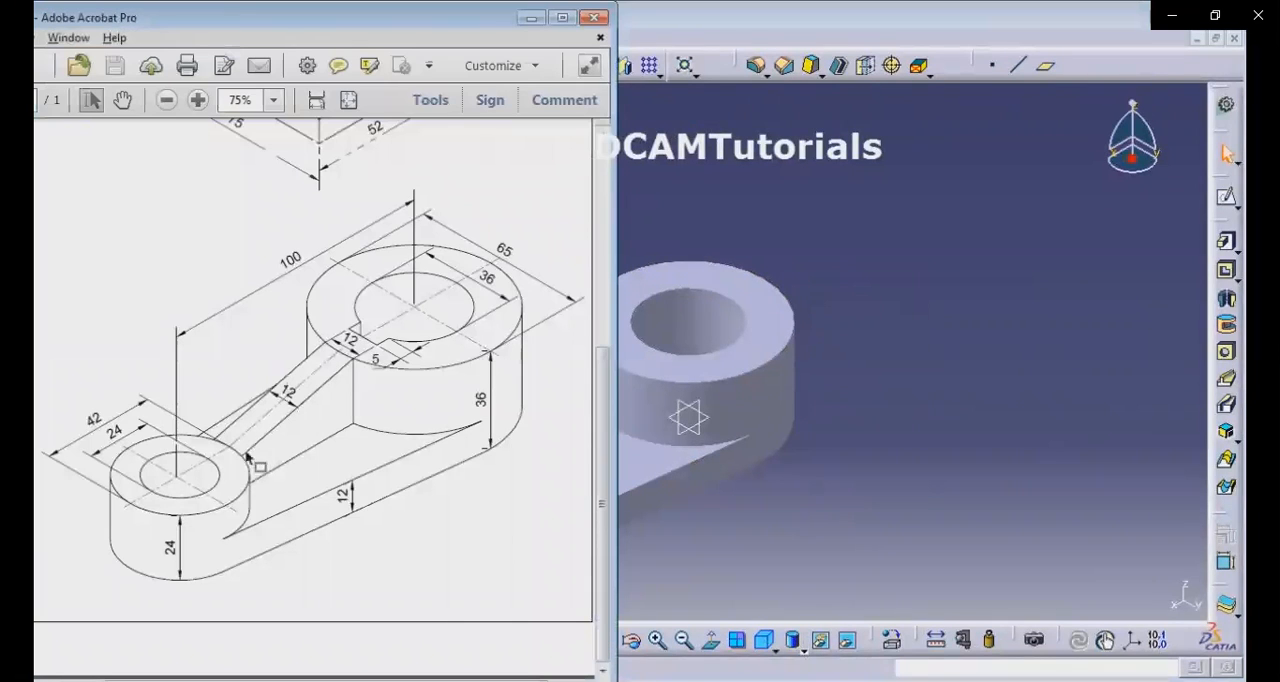
left_click(866, 486)
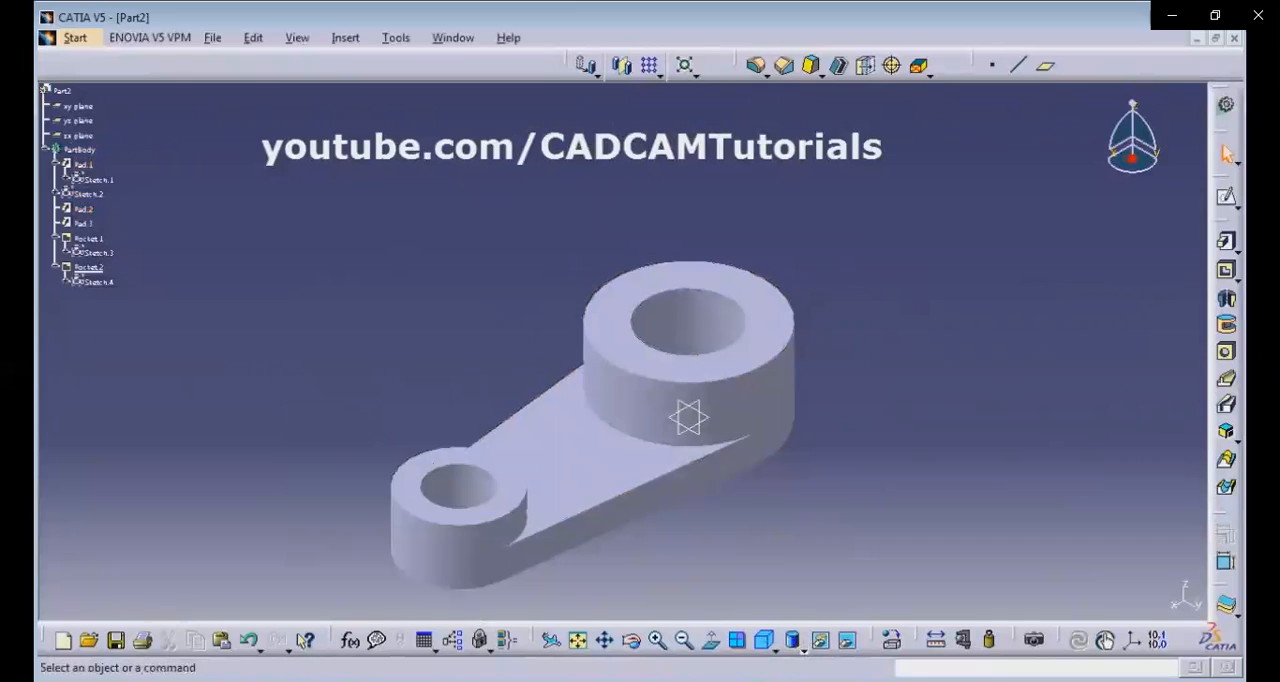
key("alt+Tab")
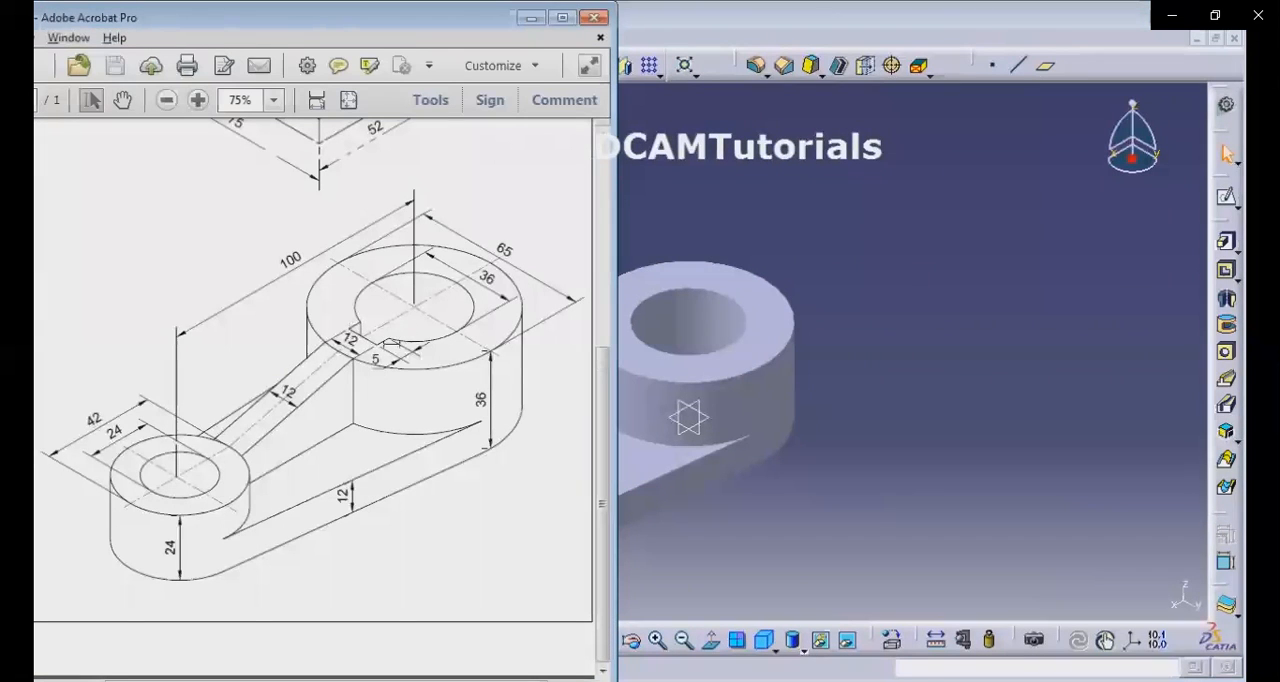
left_click(956, 404)
left_click(1227, 197)
left_click(769, 354)
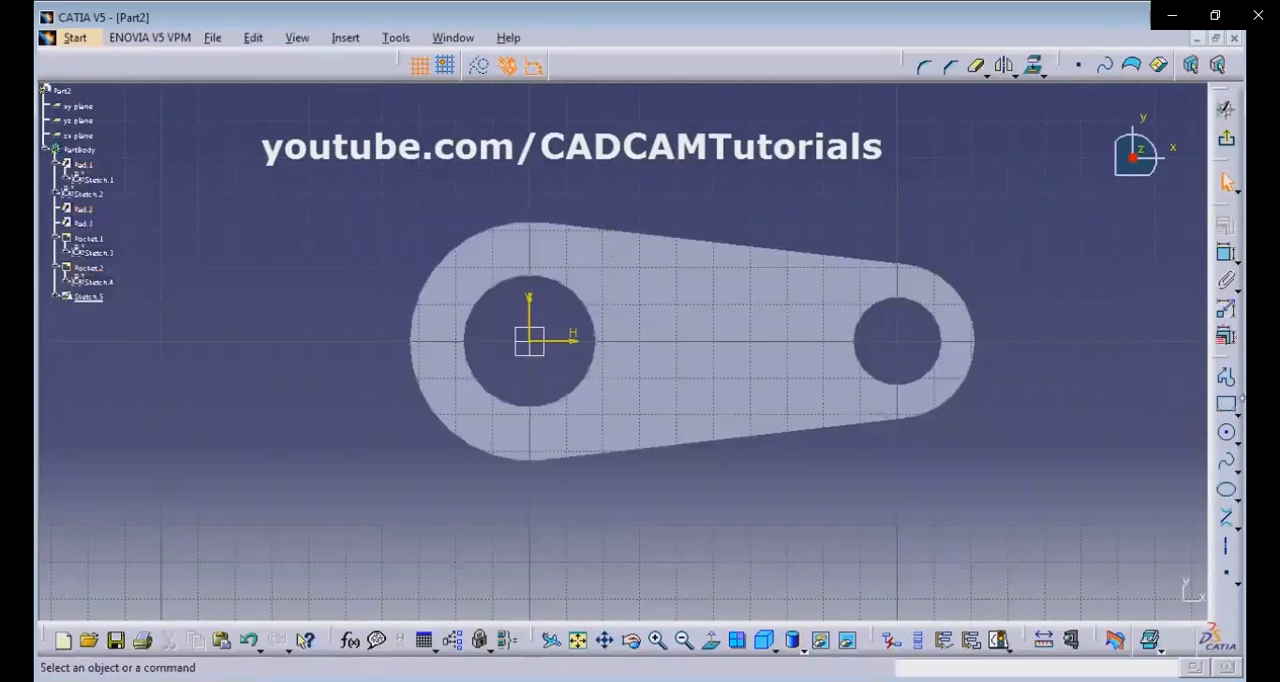
Sketch a rectangle about 14 mm high across the large hole's edge on the side facing the small boss.
left_click(1228, 410)
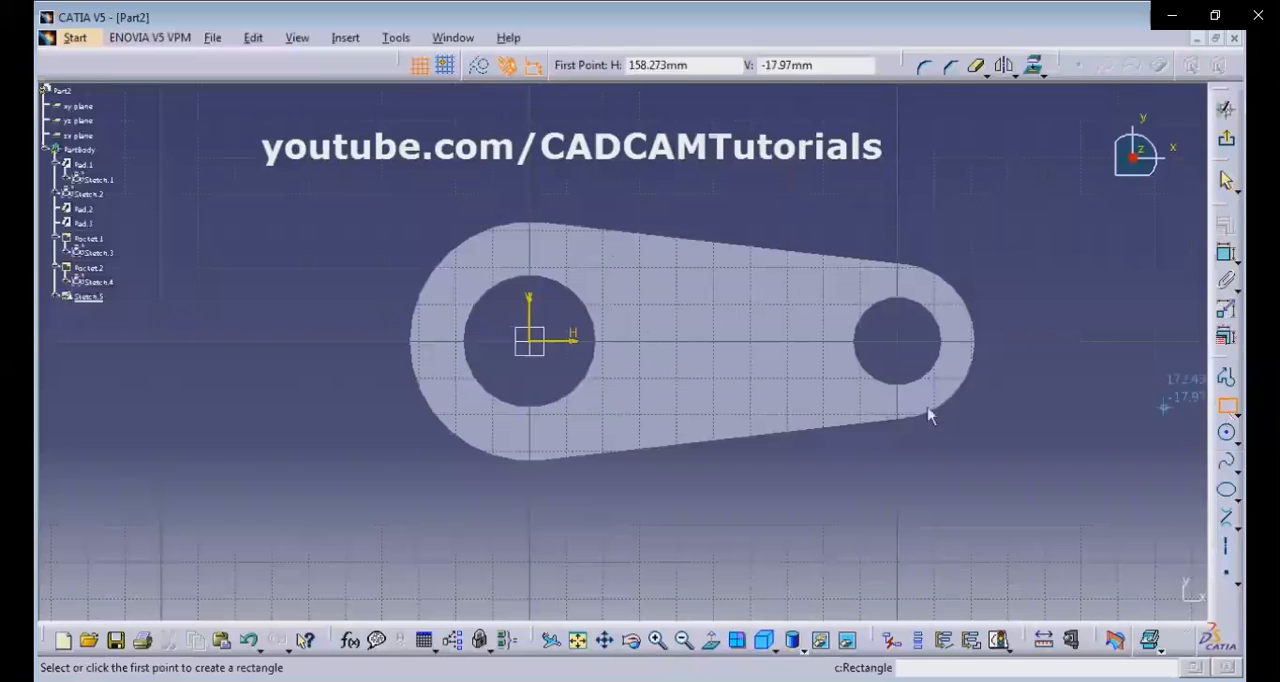
left_click(586, 320)
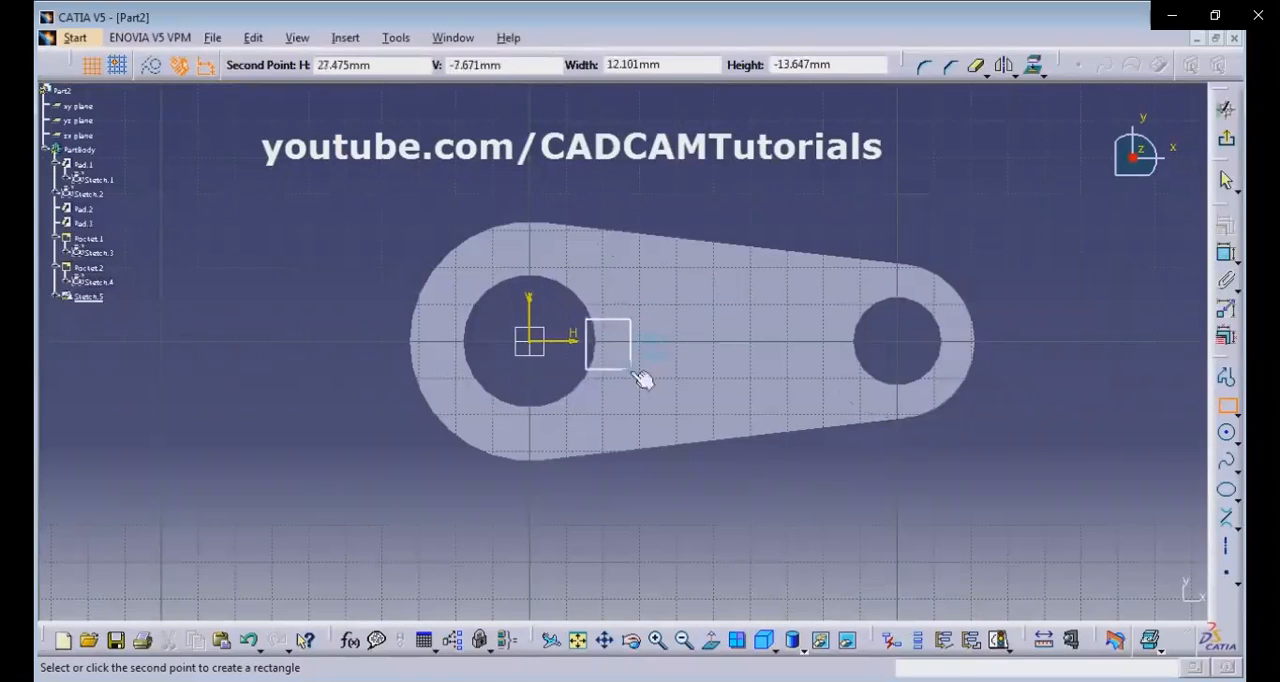
left_click(621, 371)
left_click(757, 186)
middle_click_drag(639, 285, 619, 212)
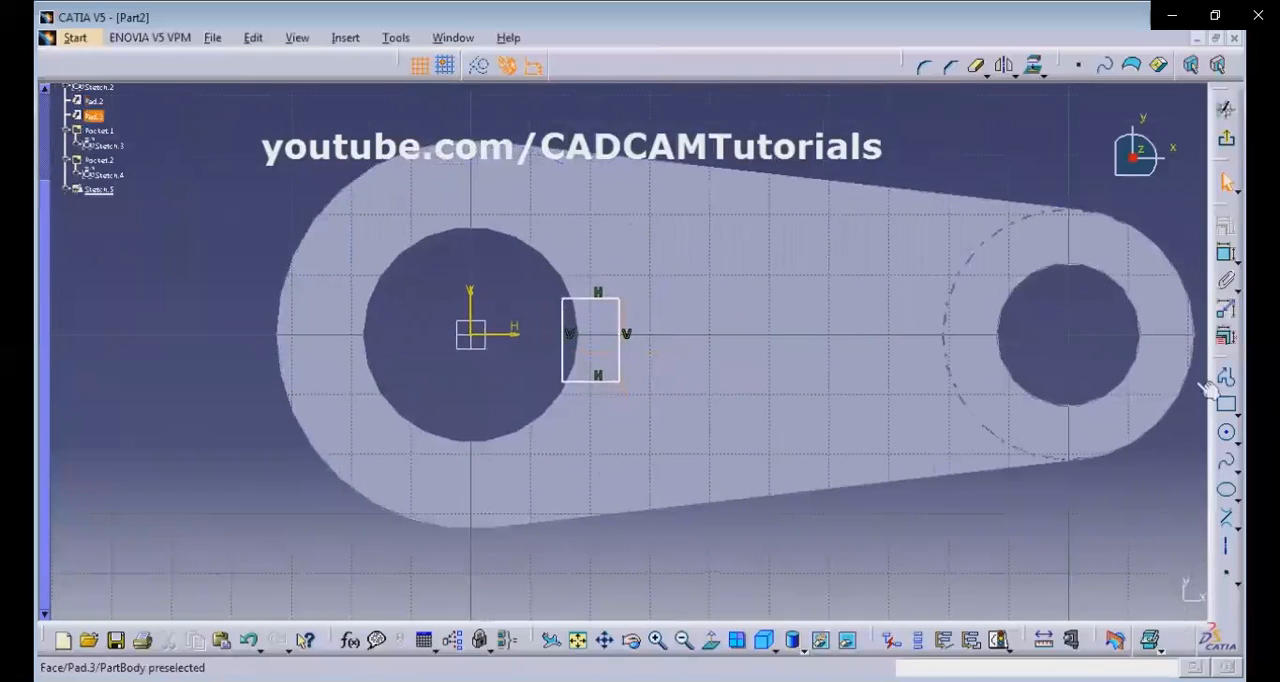
Draw a horizontal axis line from the sketch origin through the rectangle toward the small boss.
left_click(1229, 555)
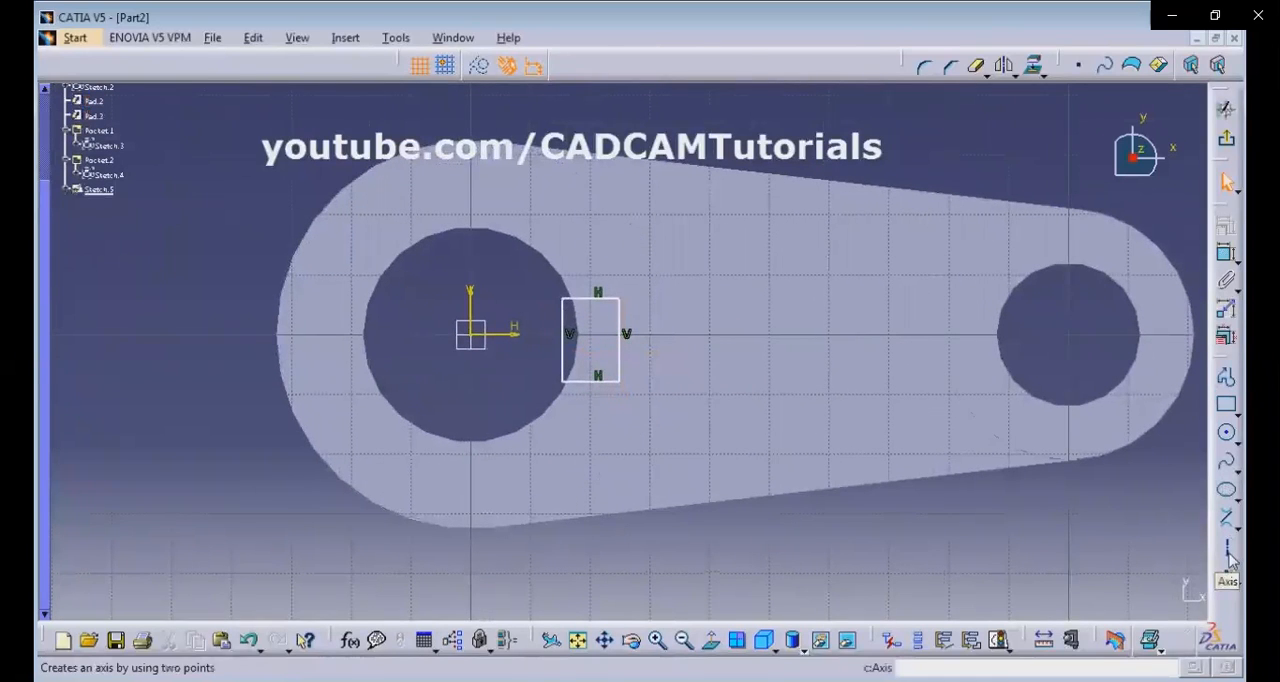
left_click(479, 337)
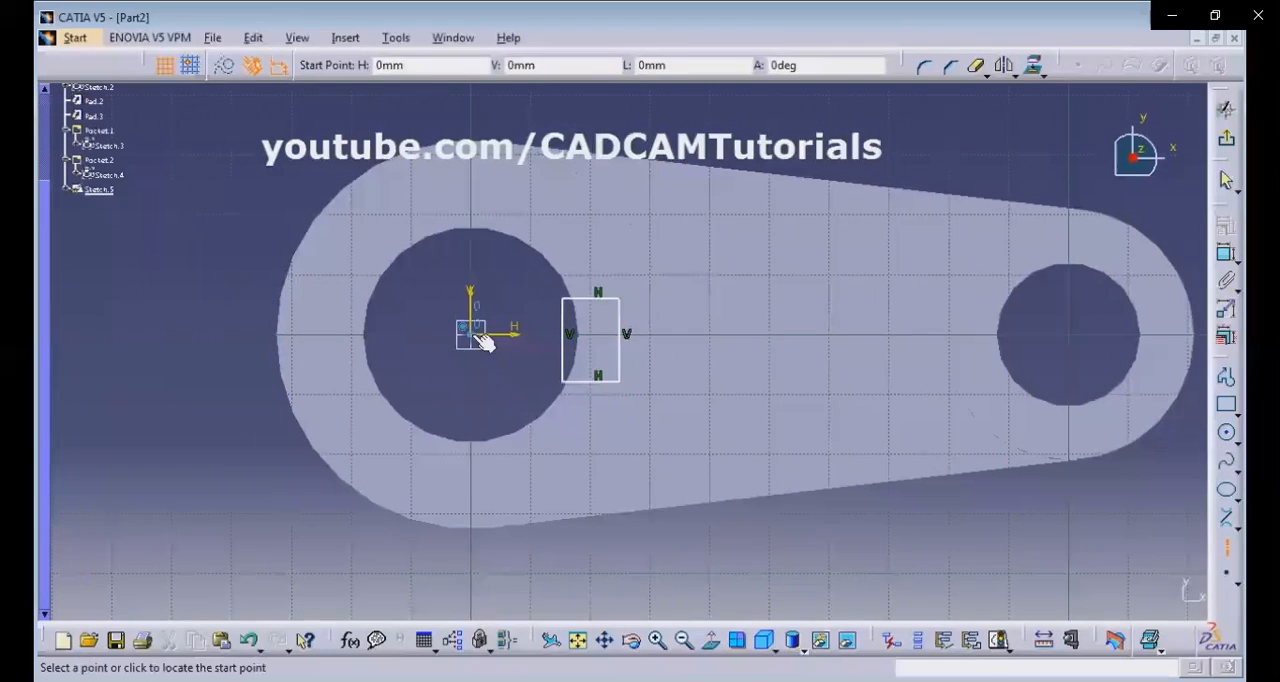
left_click(756, 344)
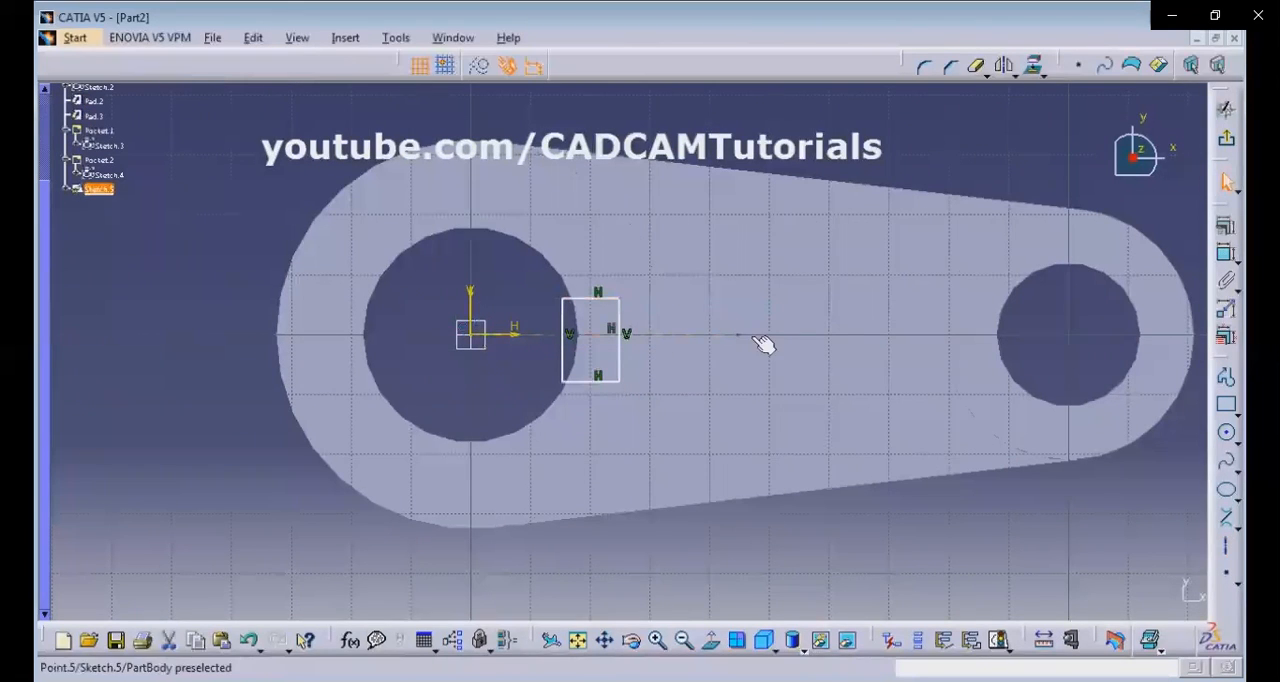
left_click(822, 126)
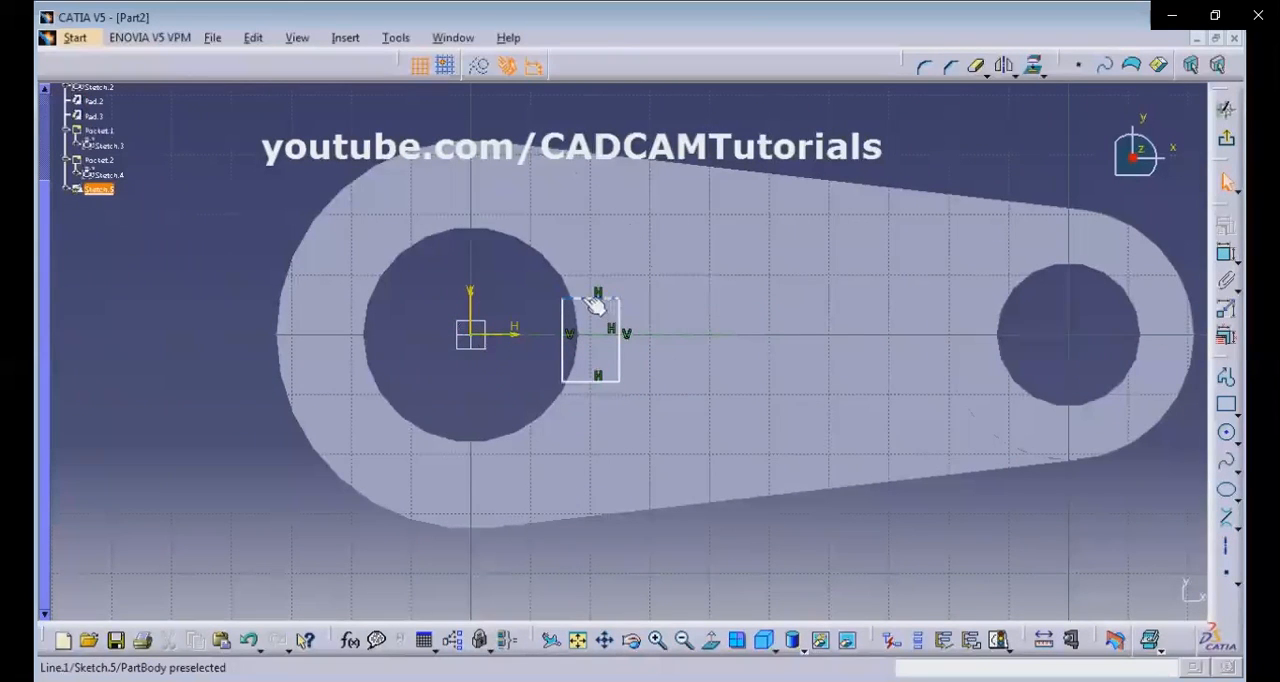
Constrain the rectangle's two horizontal edges with Symmetry about the horizontal axis line.
left_click(600, 300)
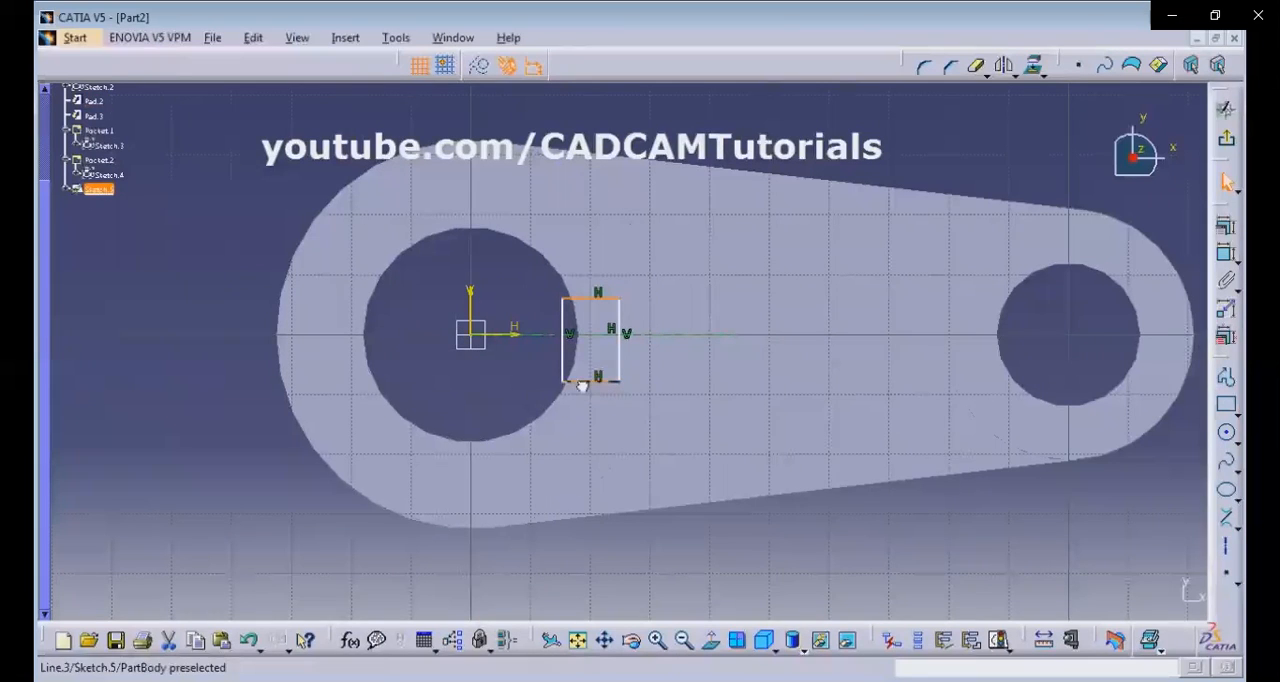
left_click(547, 343, "ctrl")
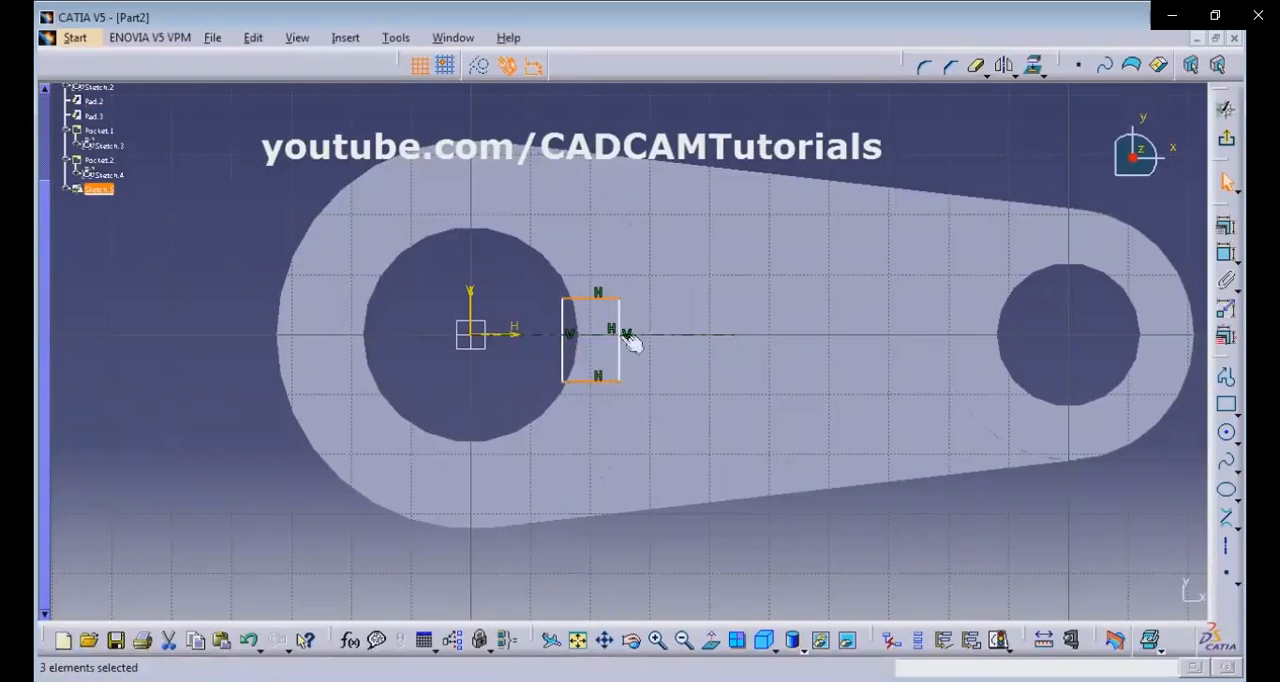
left_click(1231, 238)
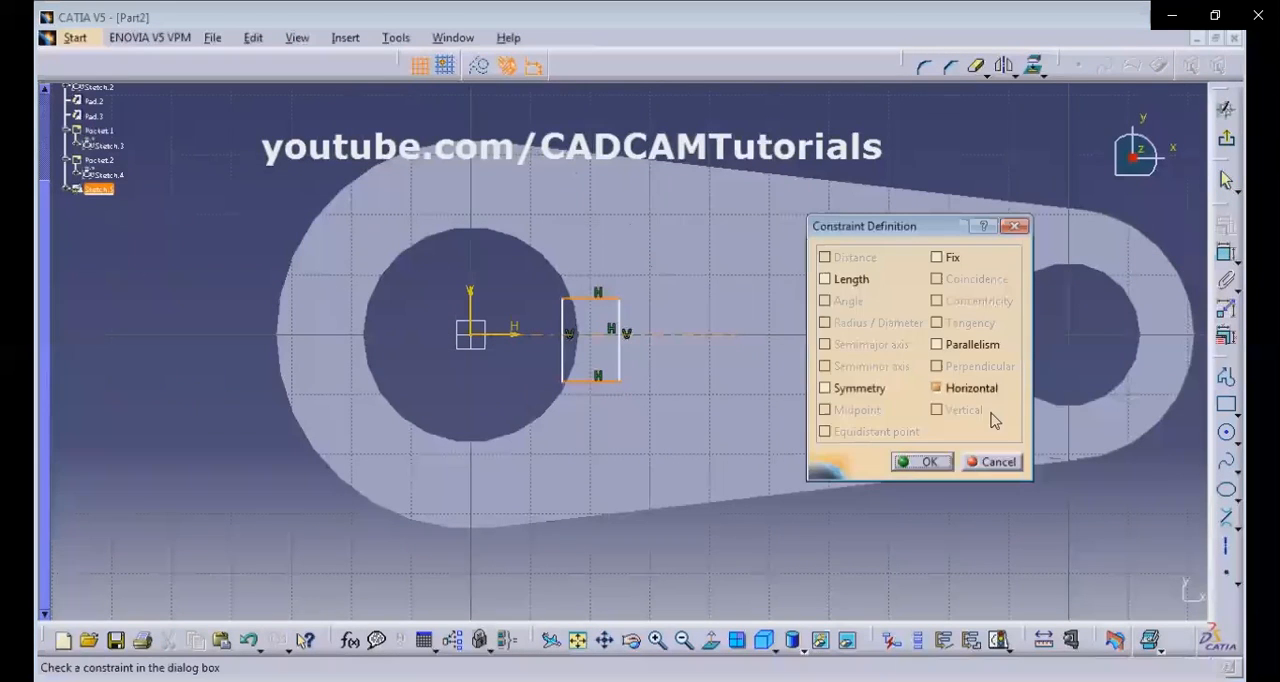
left_click(845, 390)
left_click(925, 462)
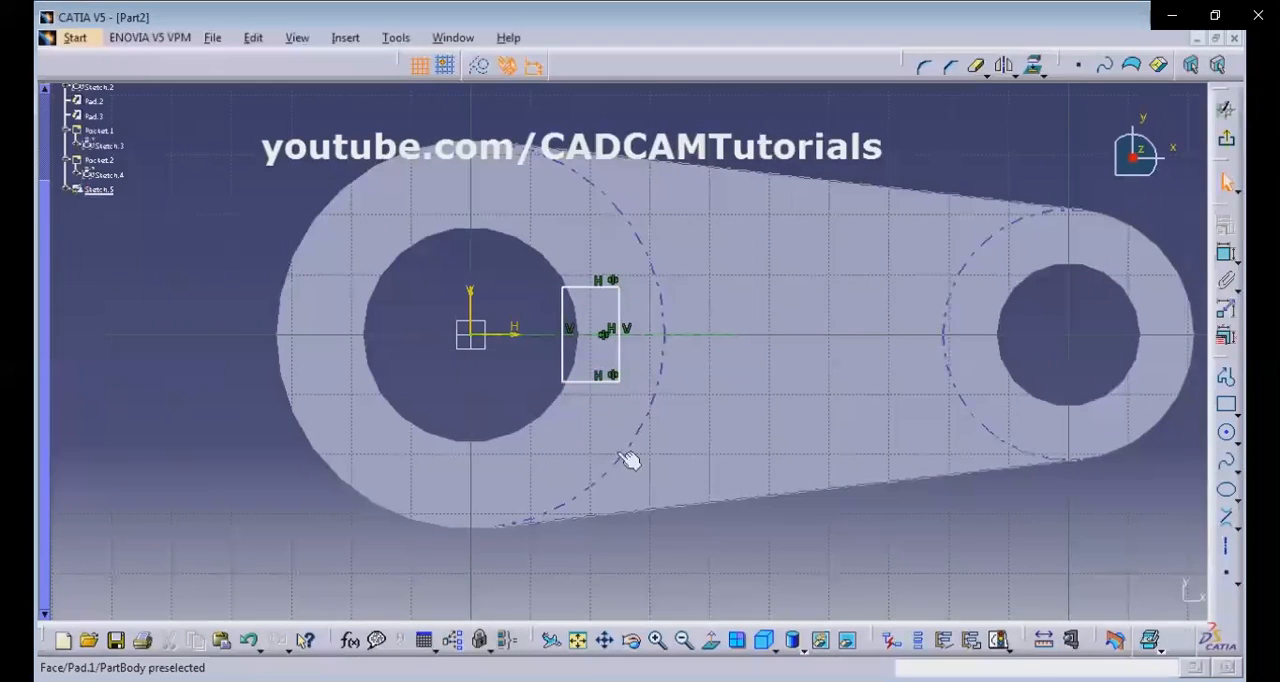
Constrain the rectangle's vertical edge nearest the origin with Tangency to the large hole's circular edge.
left_click(563, 359)
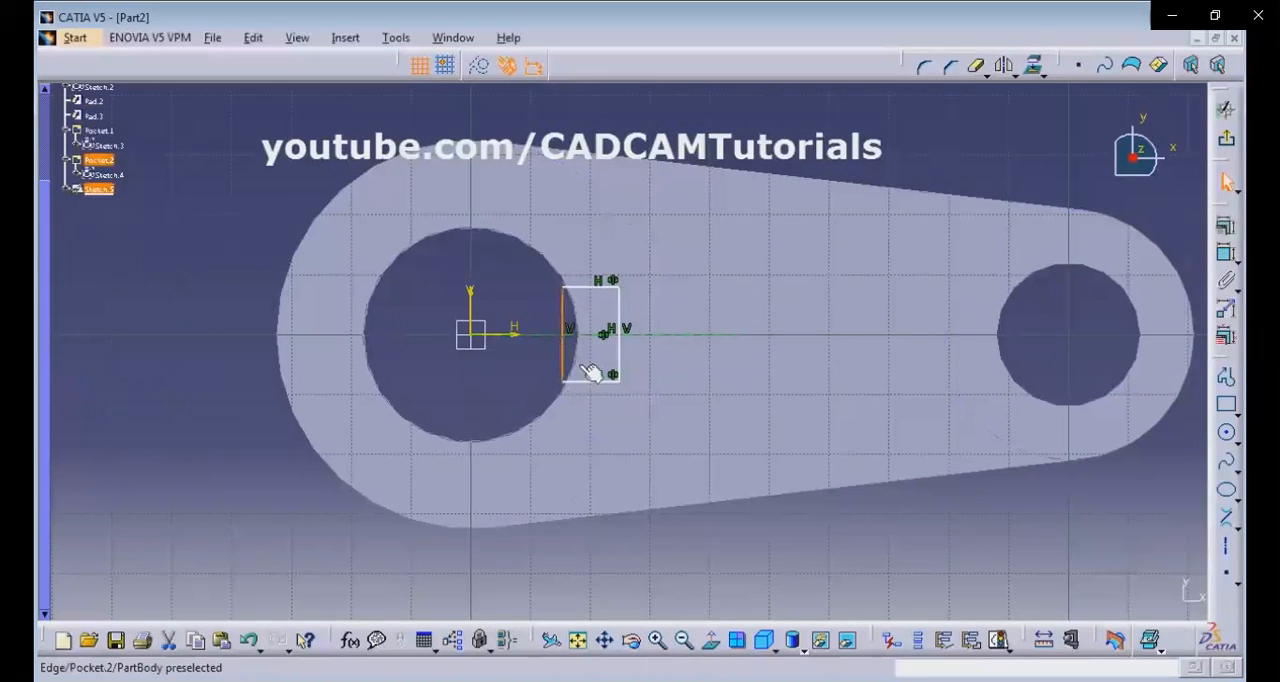
left_click(584, 366, "ctrl")
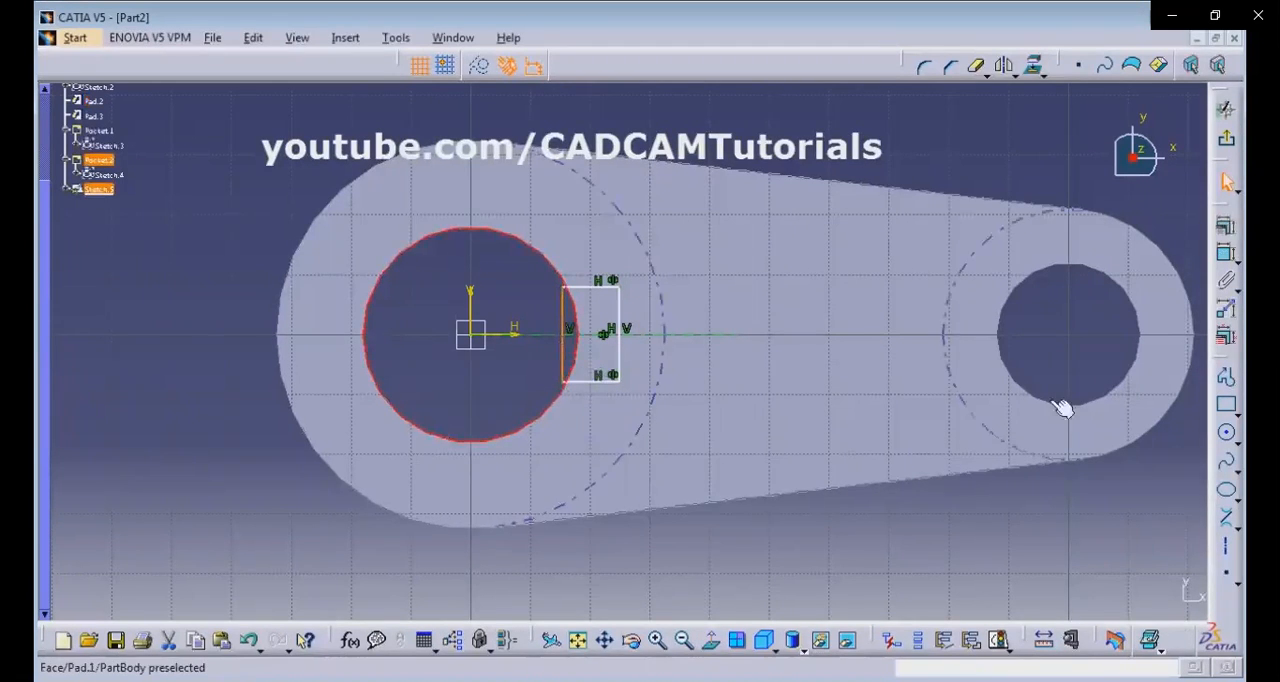
left_click(1226, 225)
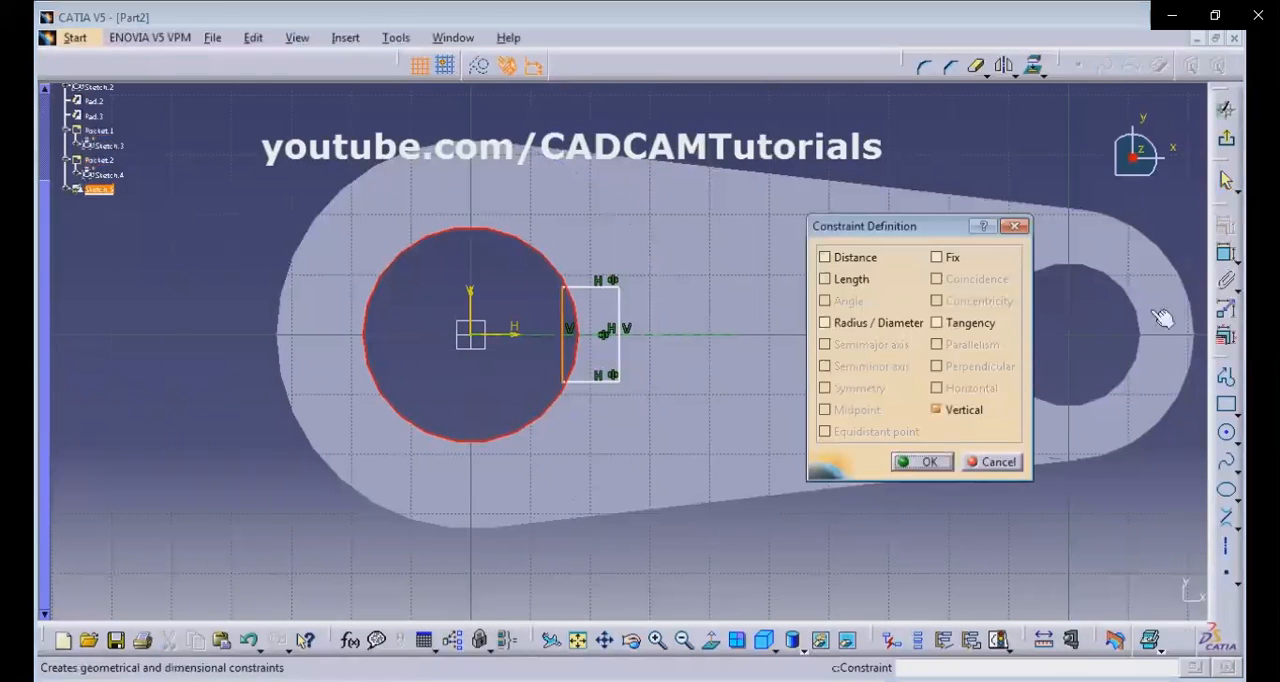
left_click(960, 323)
left_click(926, 462)
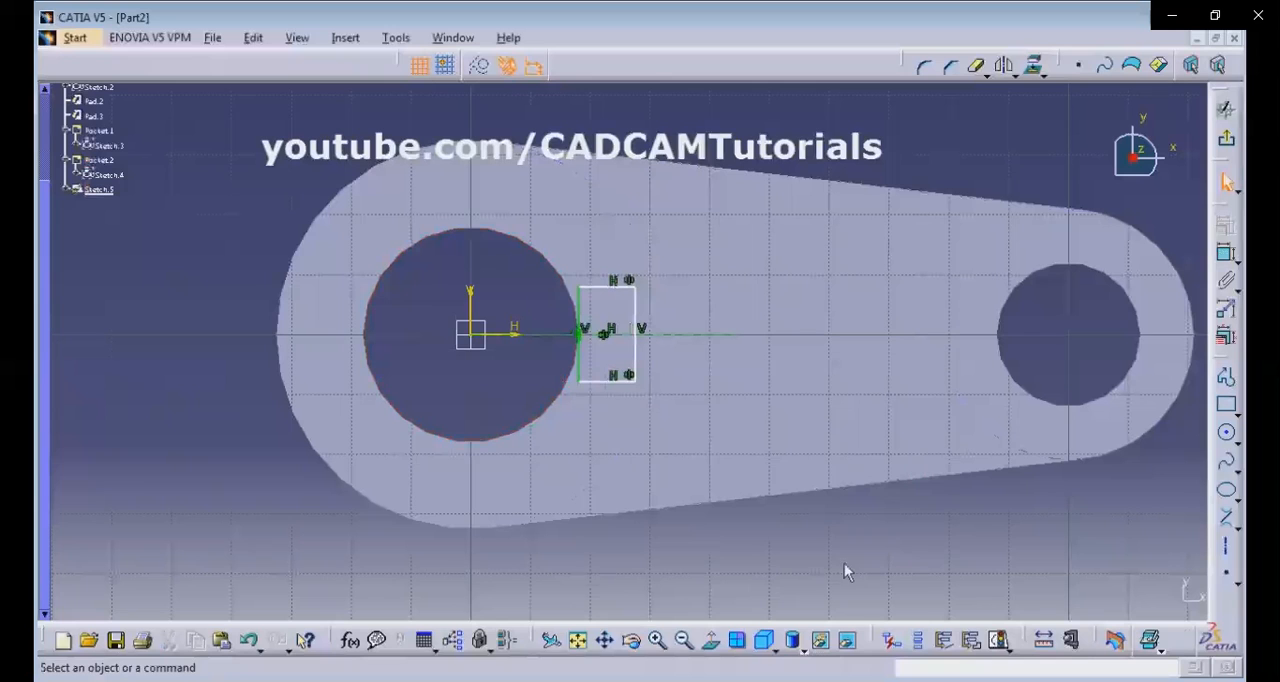
Dimension the rectangle's outer vertical edge from the sketch's vertical axis and set it to 23 mm, using the reference drawing.
middle_click_drag(585, 352, 609, 366)
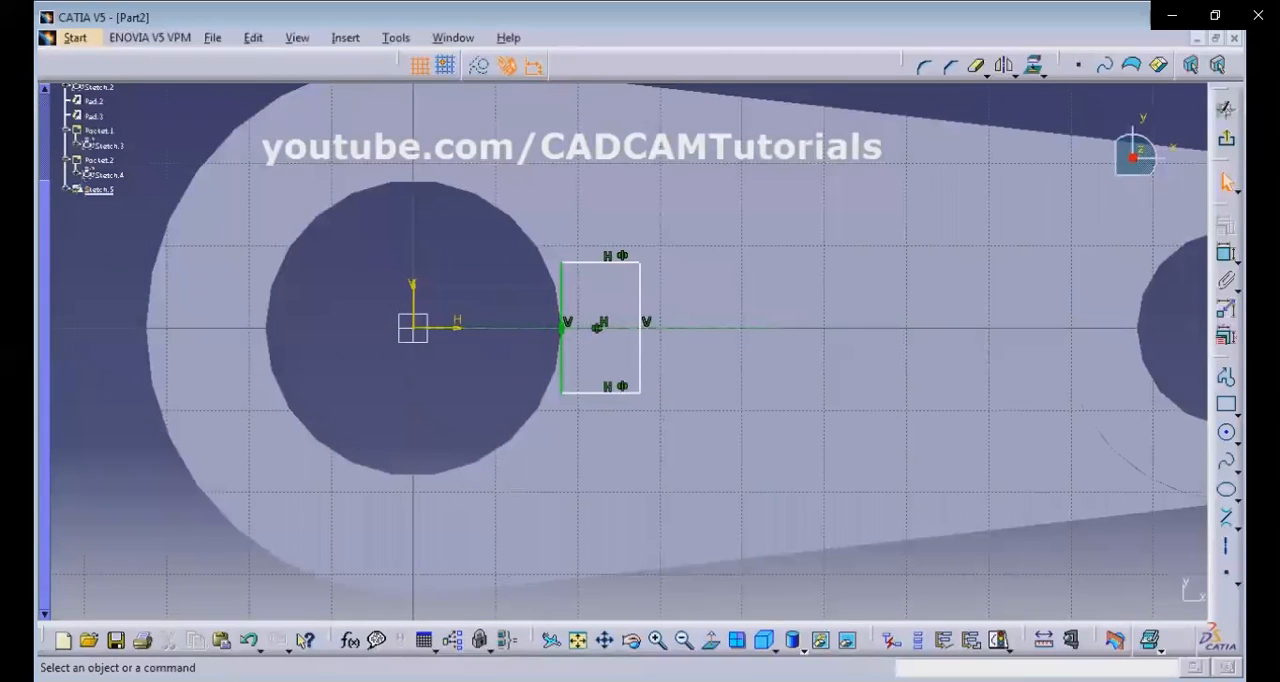
key("alt+Tab")
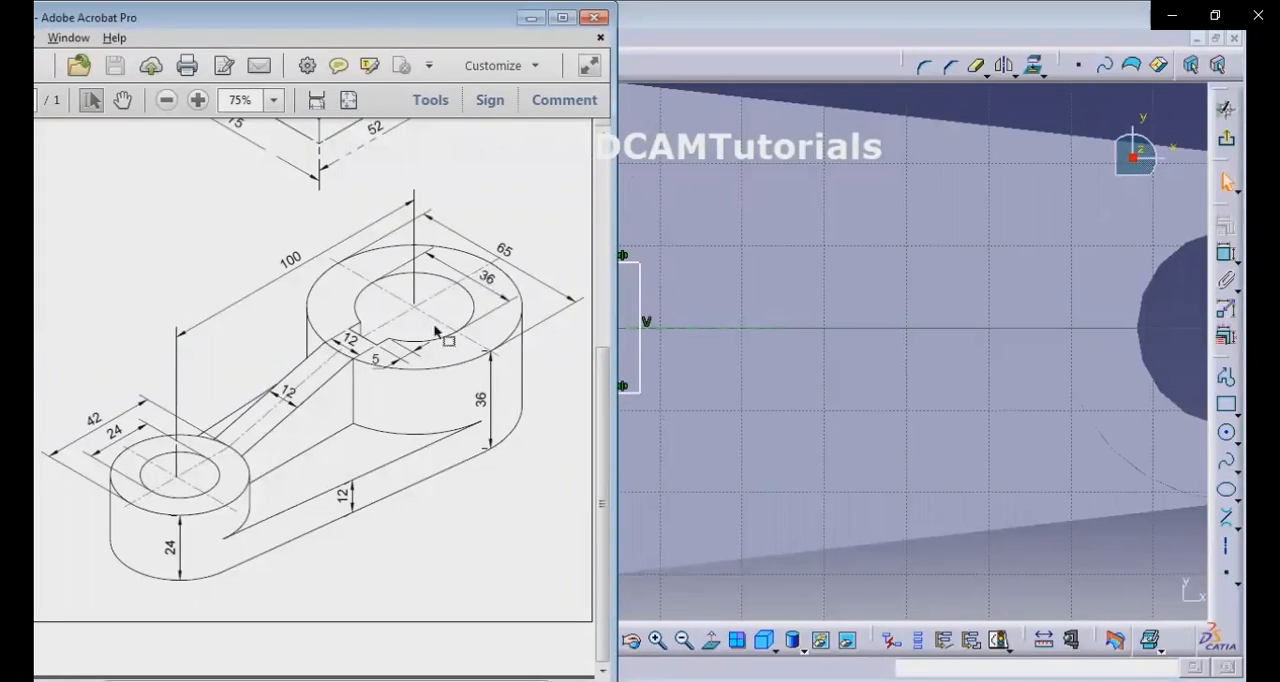
left_click(980, 583)
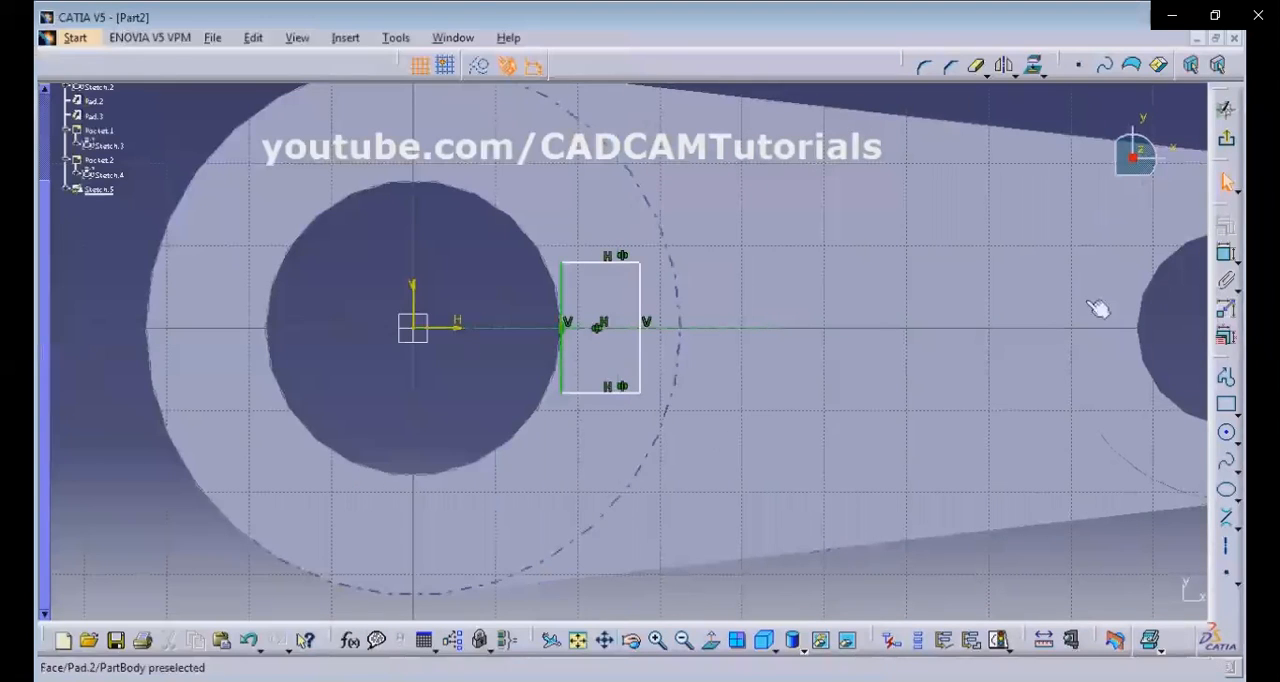
left_click(1226, 253)
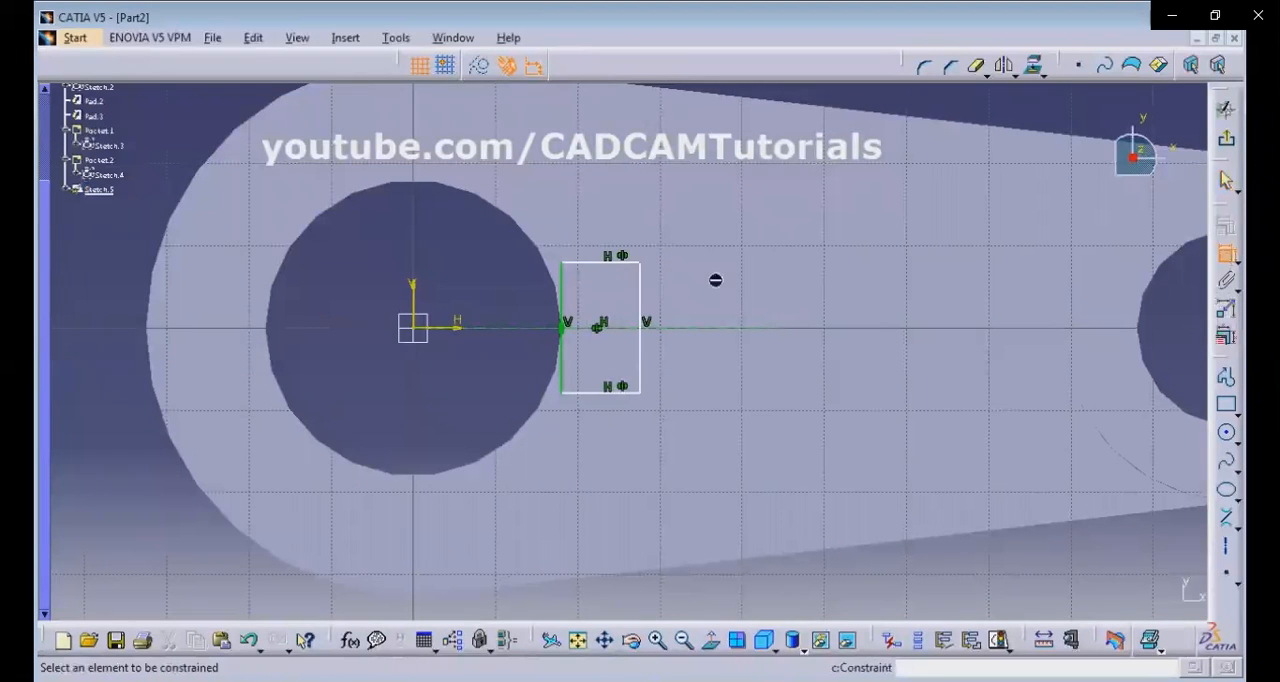
left_click(413, 298)
left_click(648, 296)
left_click(527, 165)
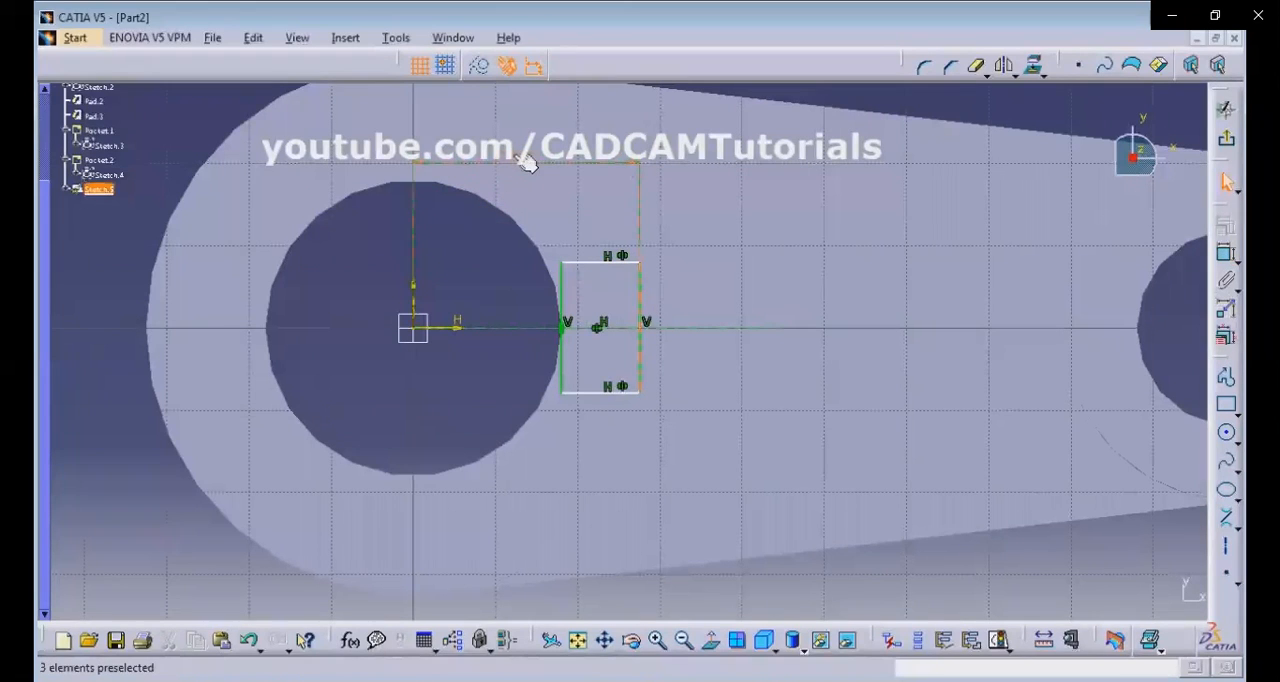
double_click(514, 160)
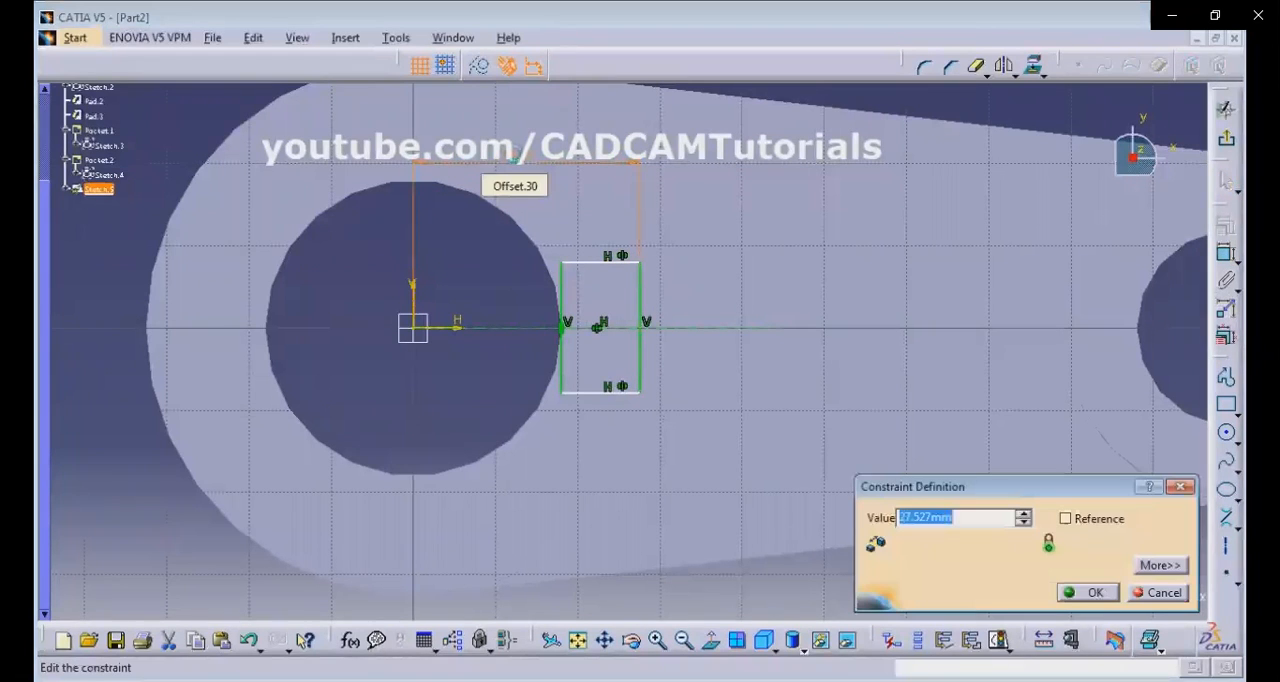
type("23")
key("Return")
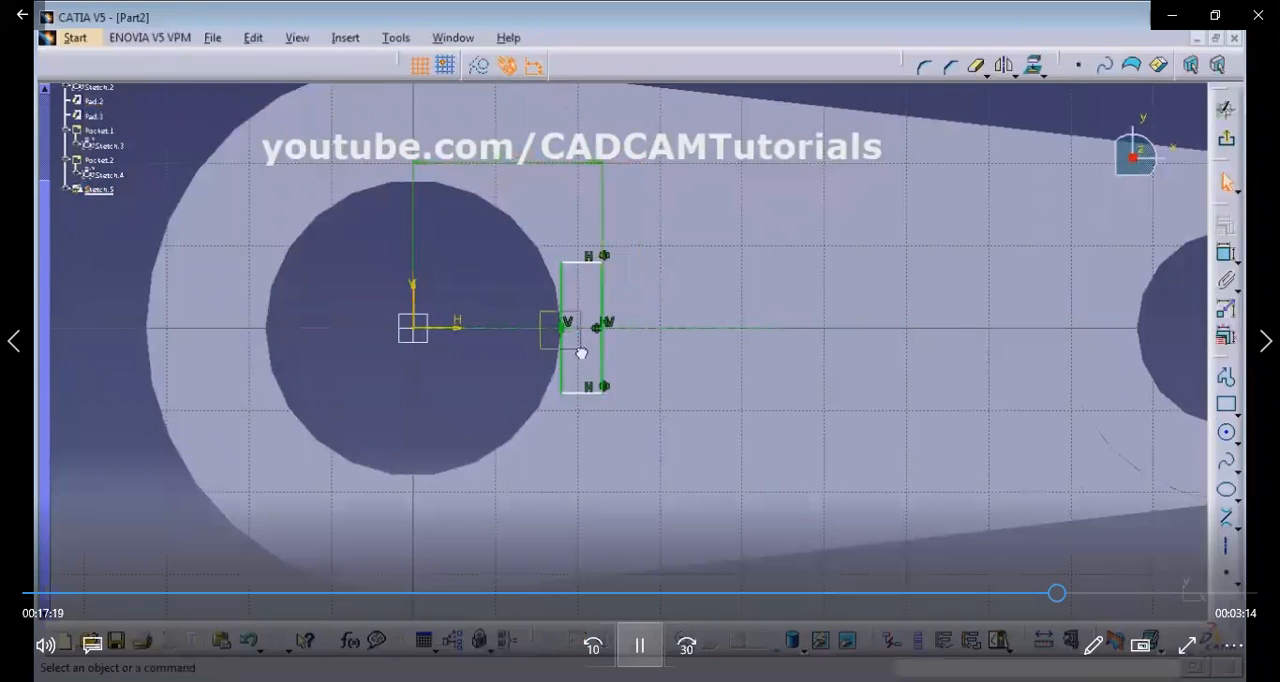
left_click(640, 646)
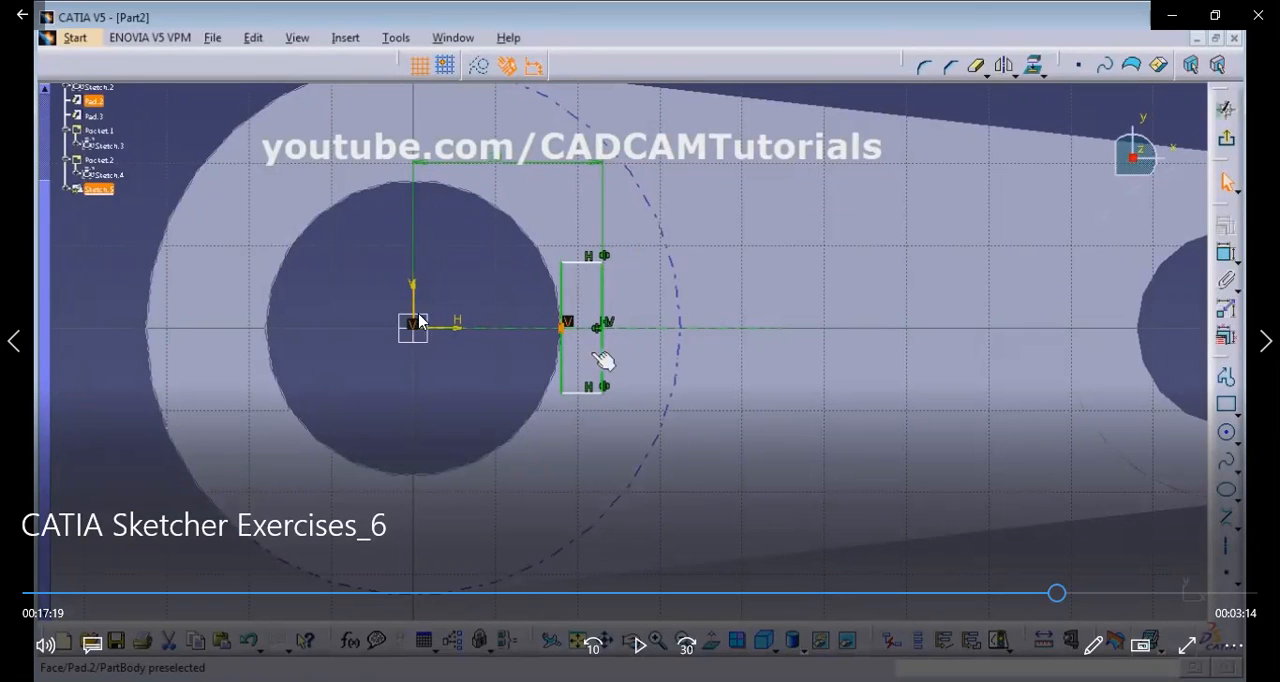
left_click(580, 645)
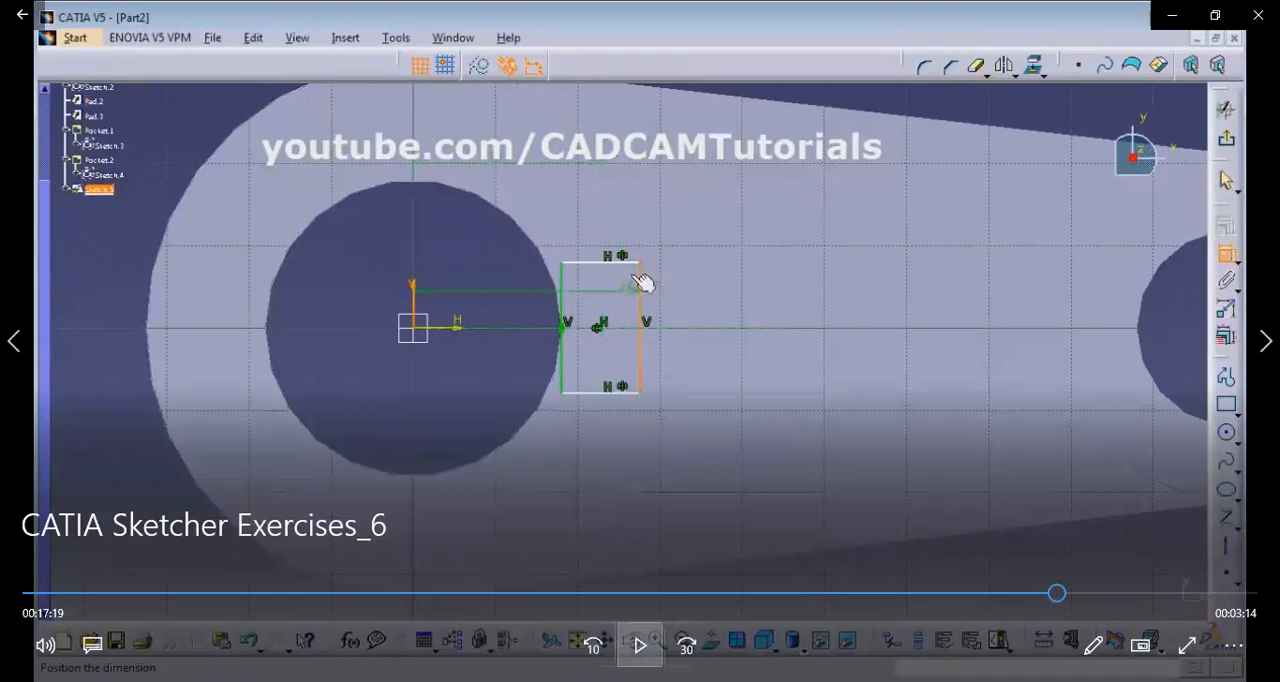
left_click(640, 645)
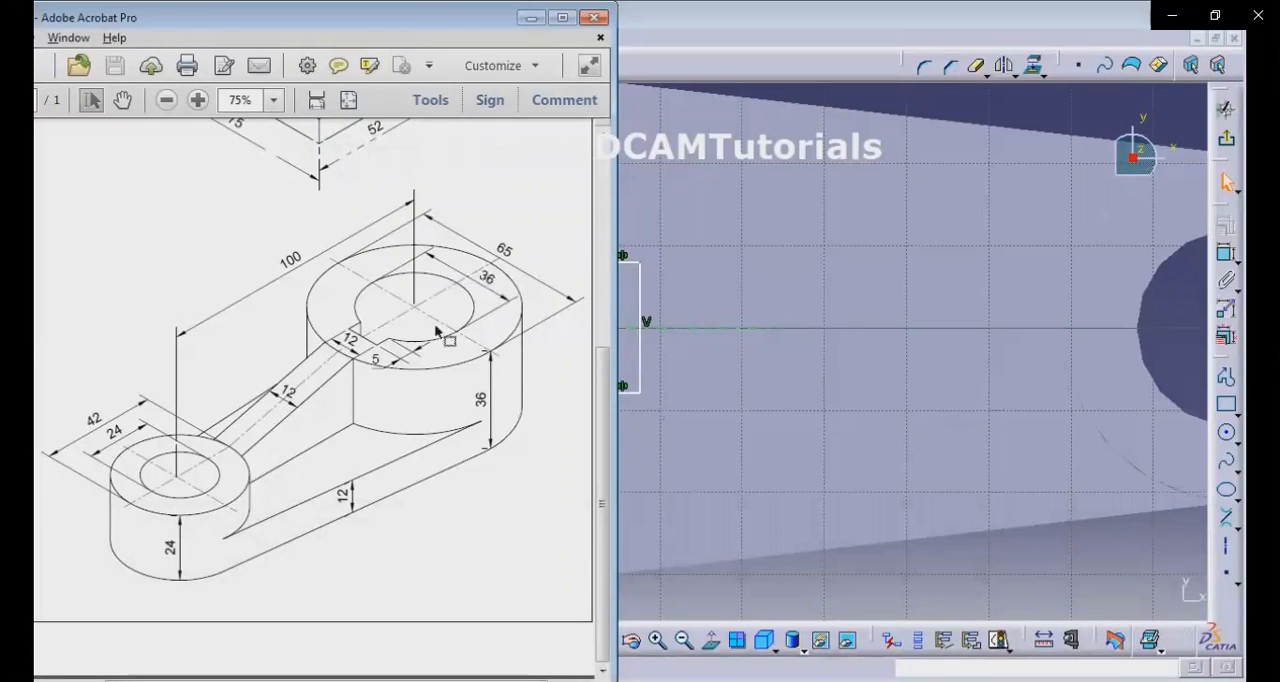
mouse_move(978, 590)
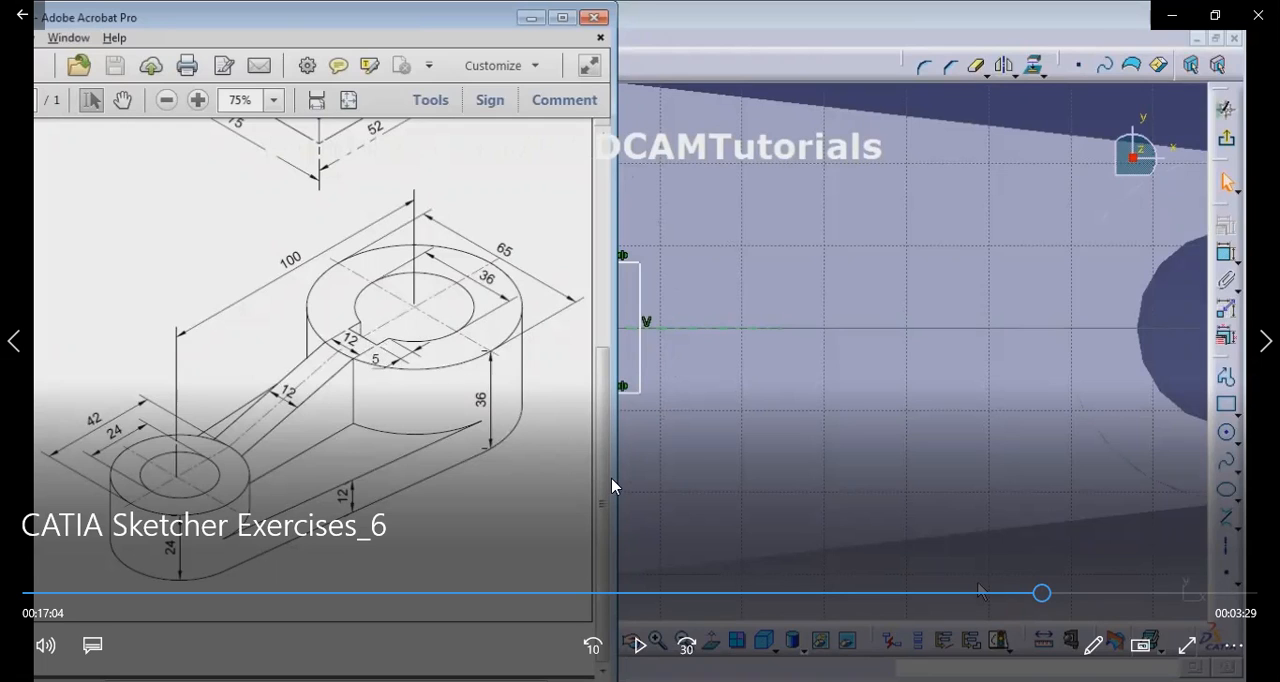
left_click(640, 645)
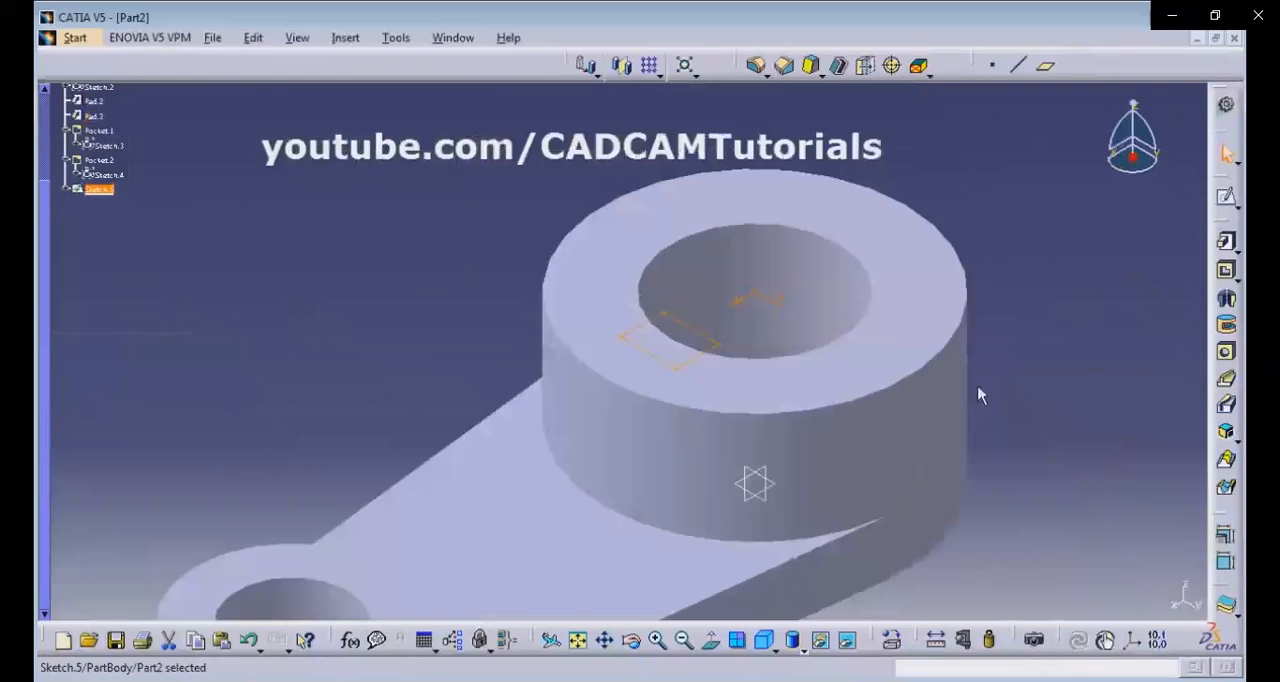
Pocket the keyway rectangle sketch through the large boss with the Up to last limit and fit the part in isometric view.
left_click(1228, 275)
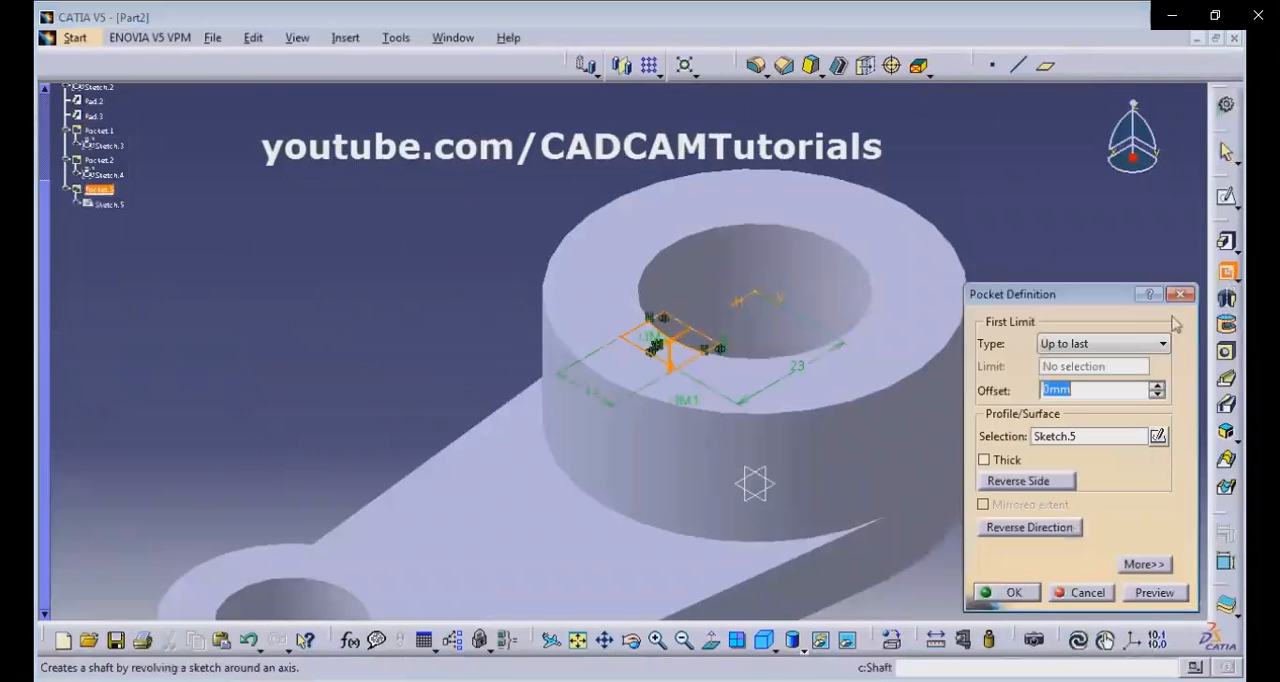
left_click(1012, 592)
middle_click_drag(590, 247, 820, 594)
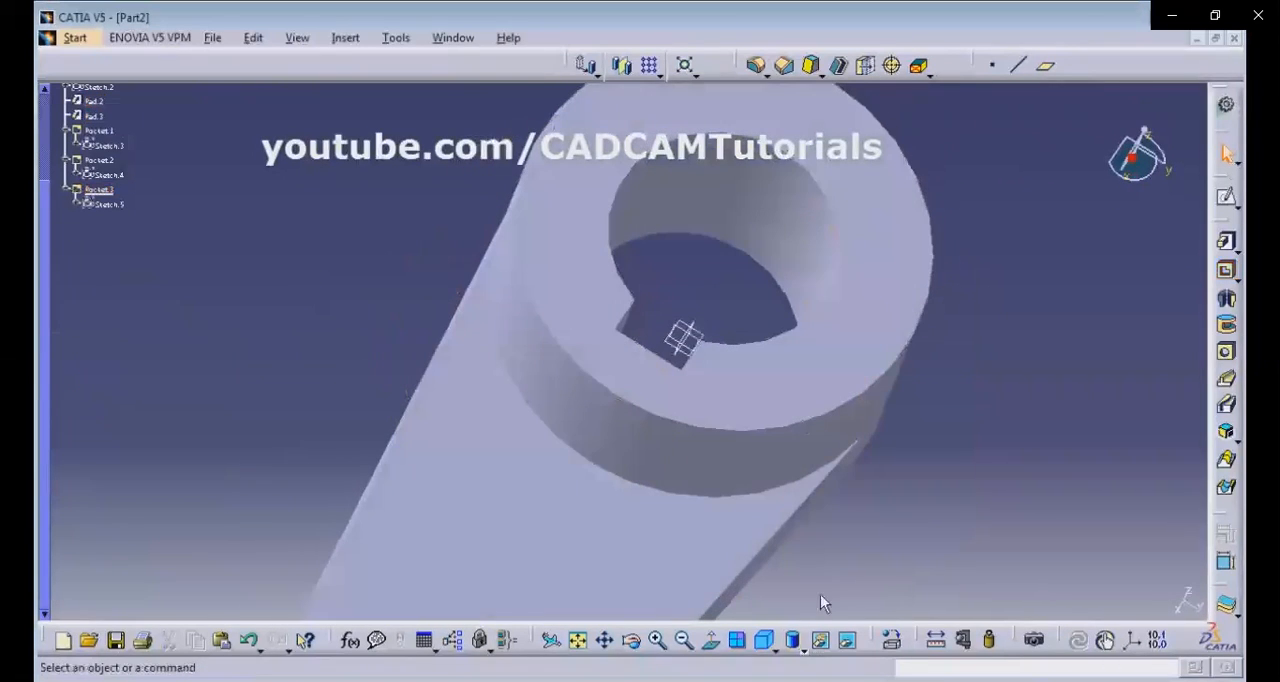
left_click(764, 640)
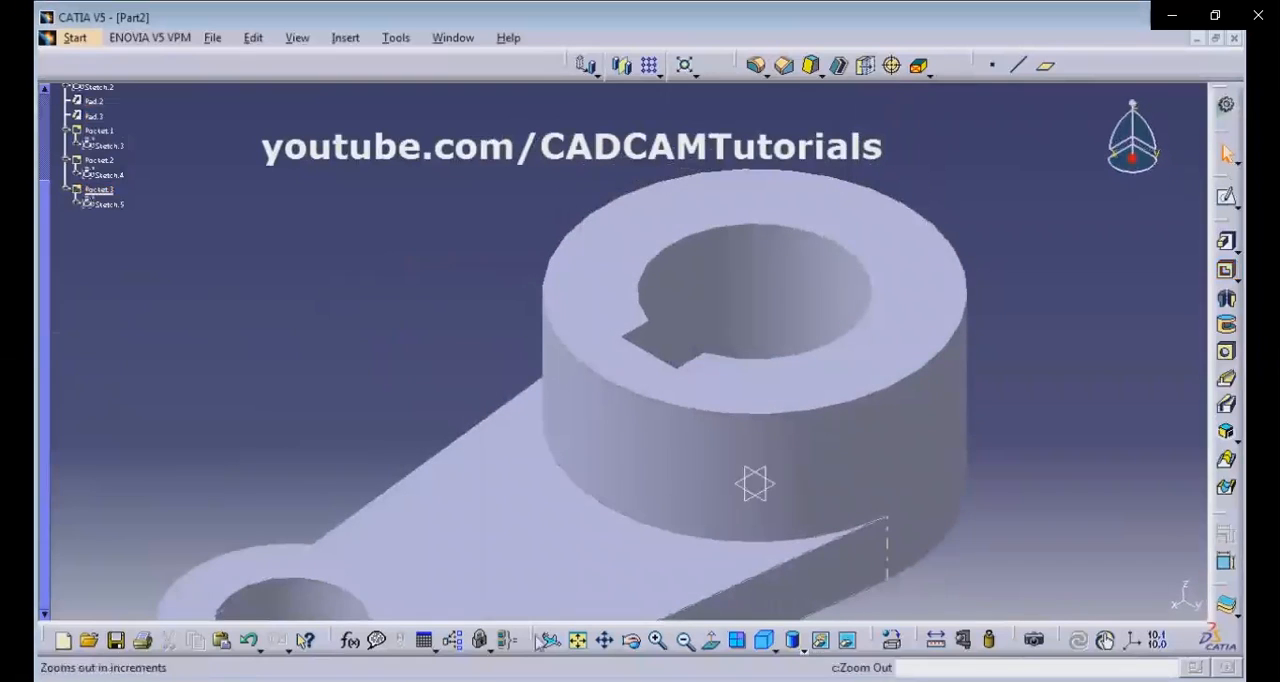
left_click(578, 640)
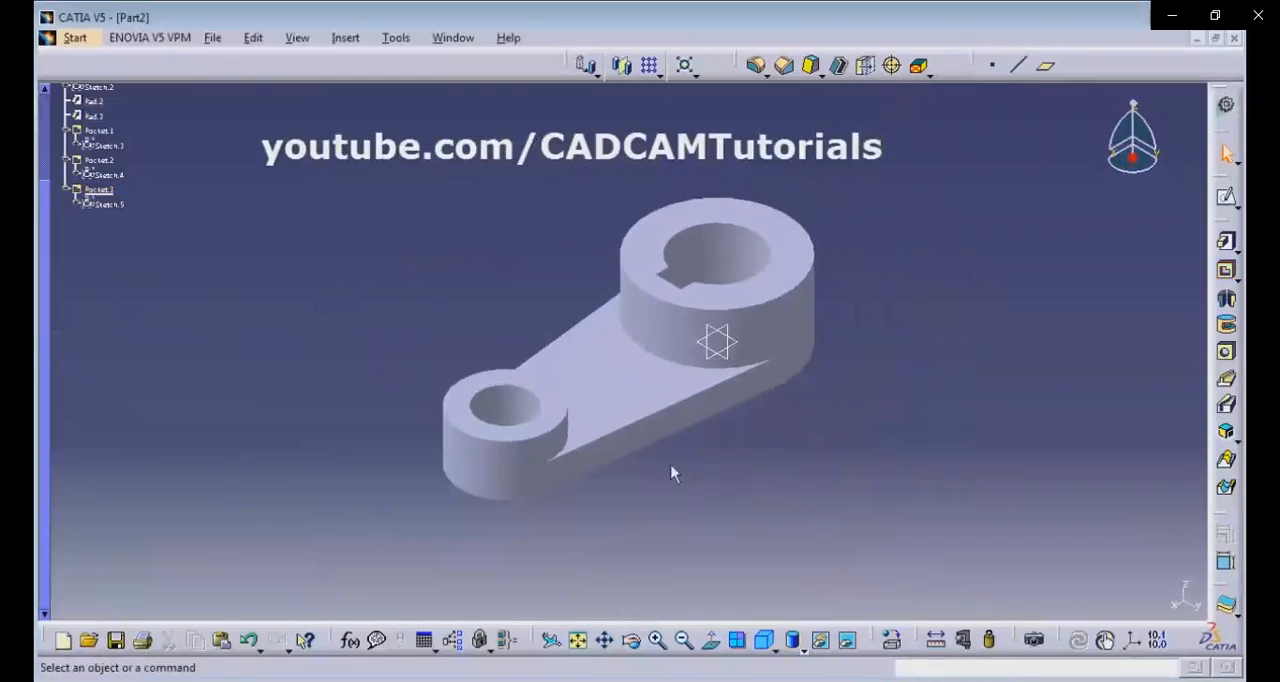
Check the rib in the reference drawing and start a sketch on the zx plane.
key("alt+Tab")
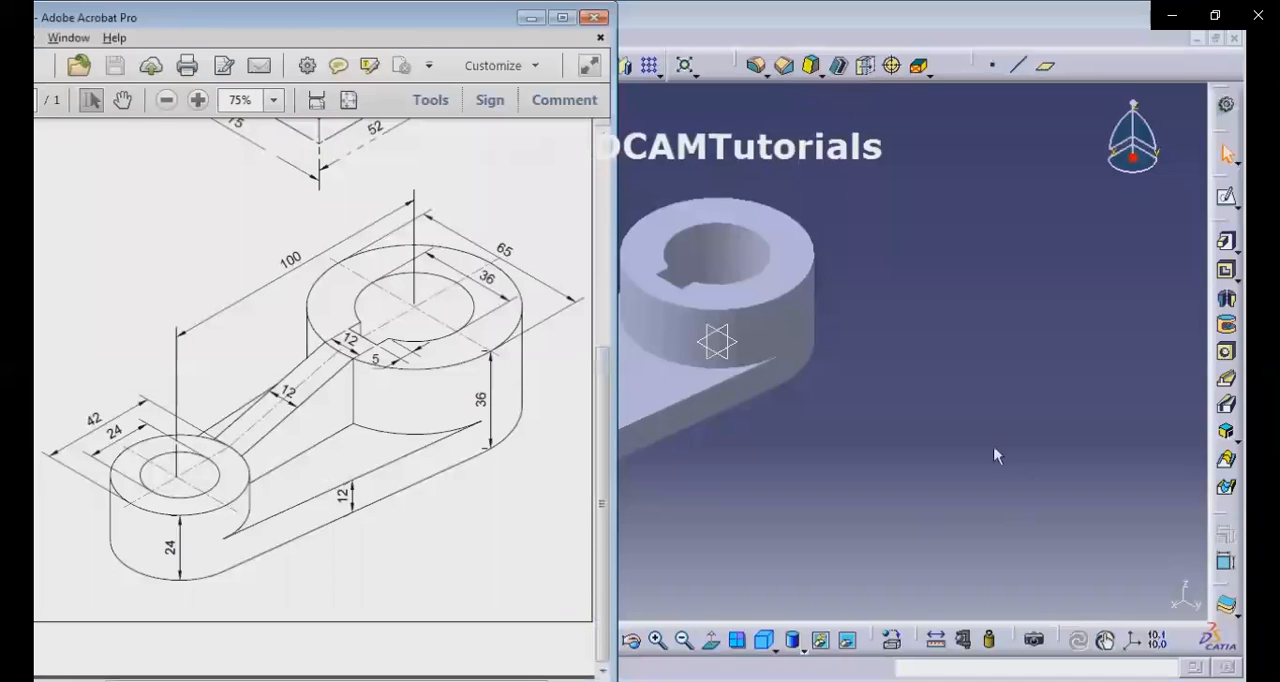
key("alt+Tab")
middle_click_drag(494, 349, 627, 364)
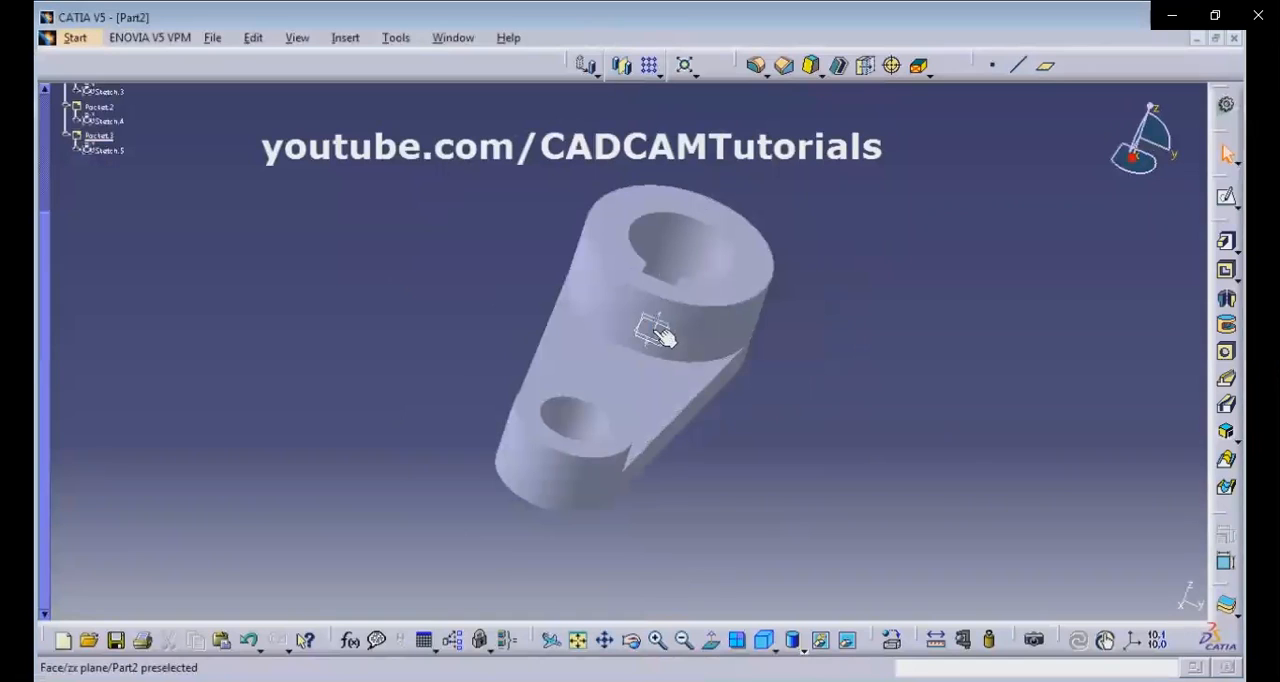
left_click(660, 335)
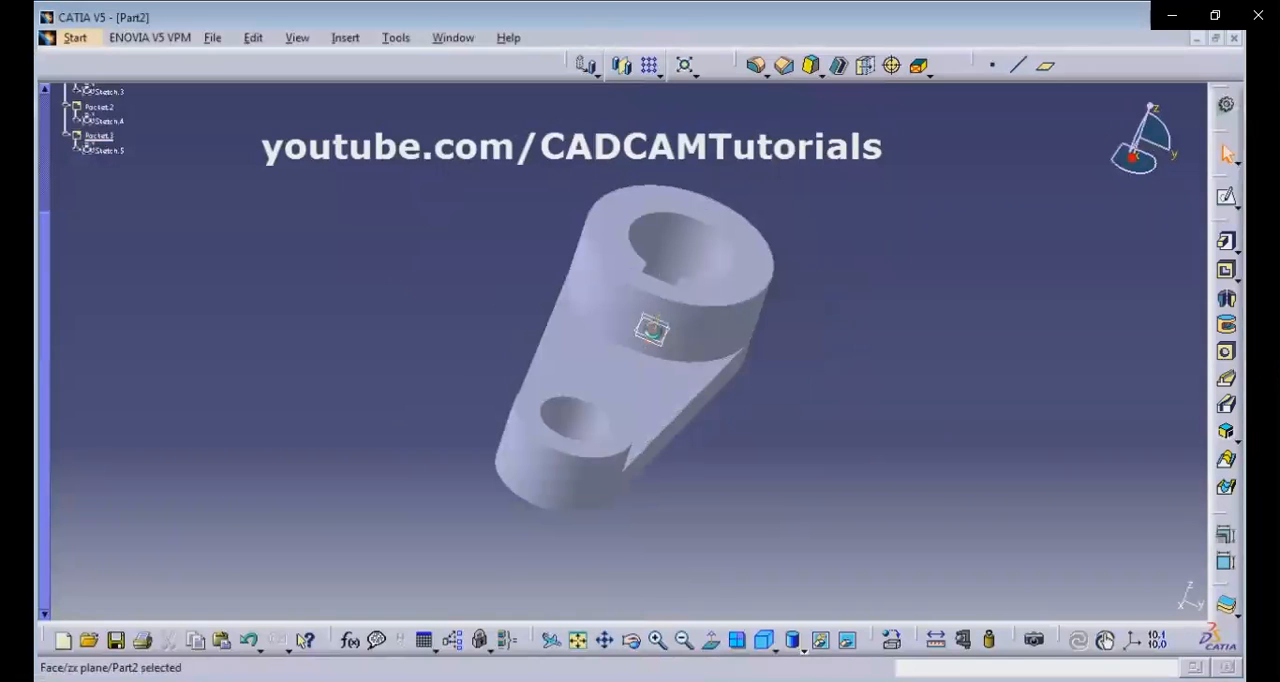
left_click(1228, 200)
Draw a sloping line in the gap between the bosses, rising from the small boss towards the large boss.
mouse_move(586, 277)
middle_mouse_down()
mouse_move(543, 274)
mouse_move(549, 175)
middle_mouse_up()
middle_click_drag(615, 313, 731, 470)
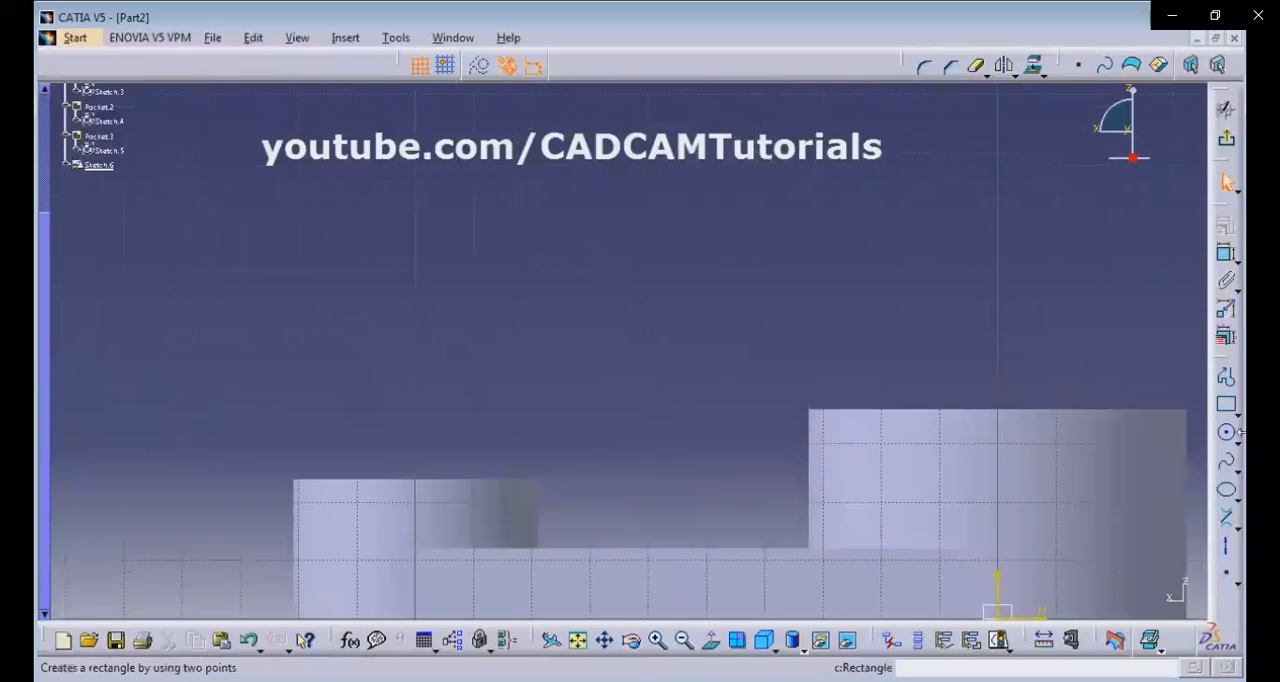
left_click(1240, 522)
left_click(1110, 537)
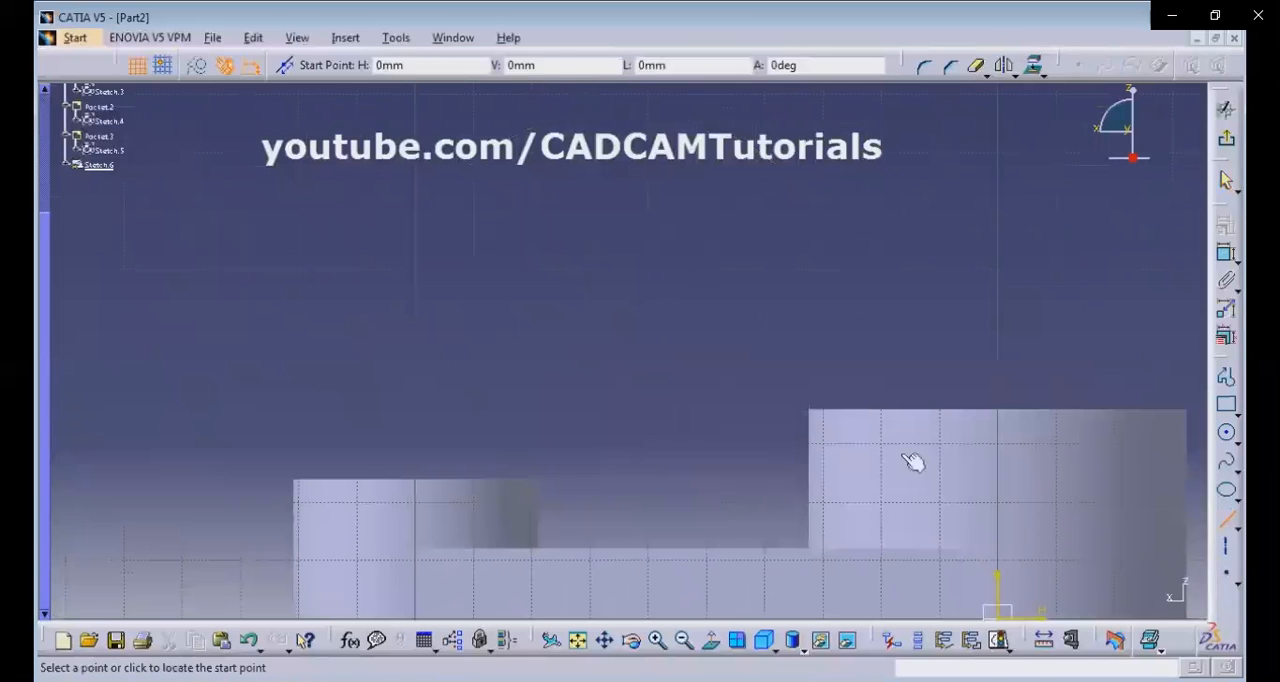
left_click(530, 450)
left_click(786, 379)
left_click(844, 336)
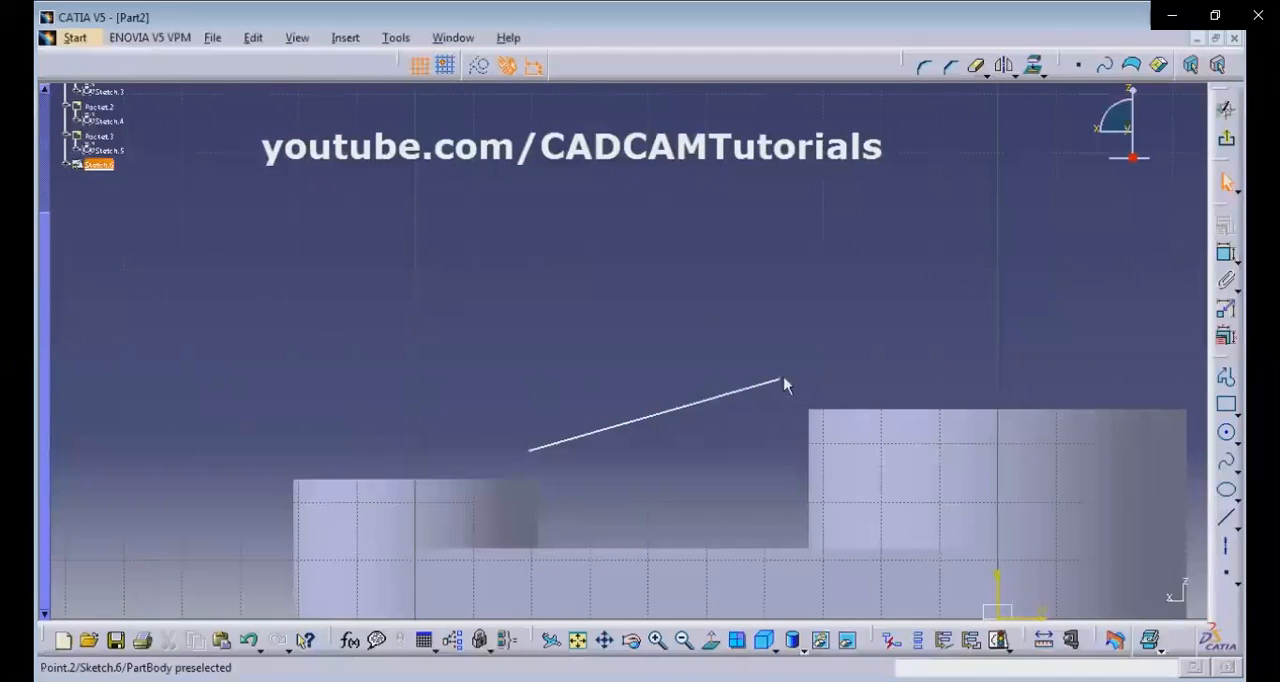
Constrain the sloping line's upper endpoint with Coincidence to the large boss's top edge.
left_click(782, 381)
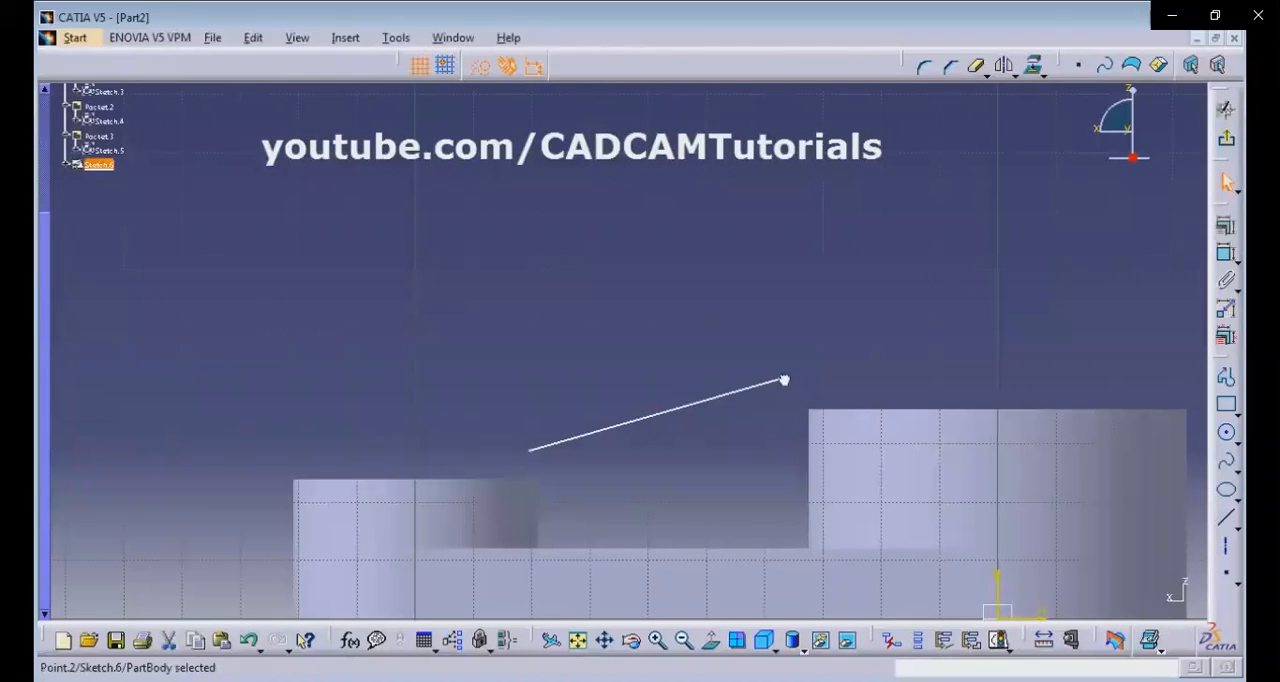
left_click(848, 410, "ctrl")
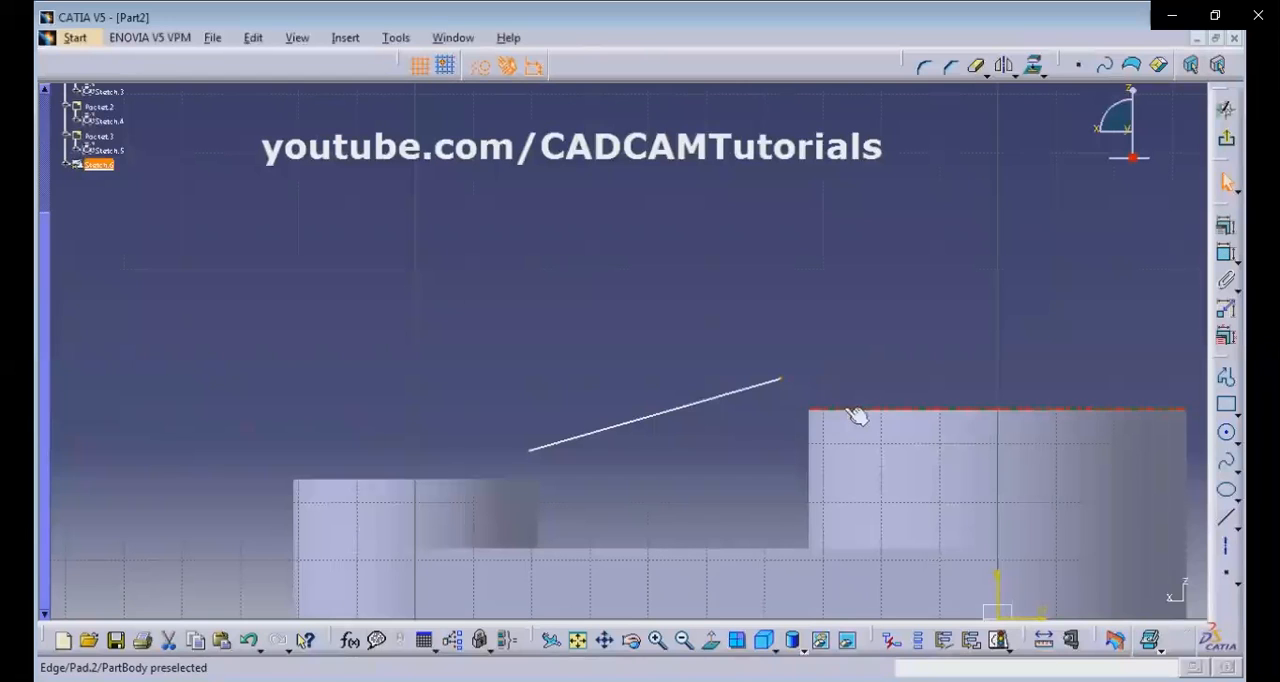
left_click(1227, 236)
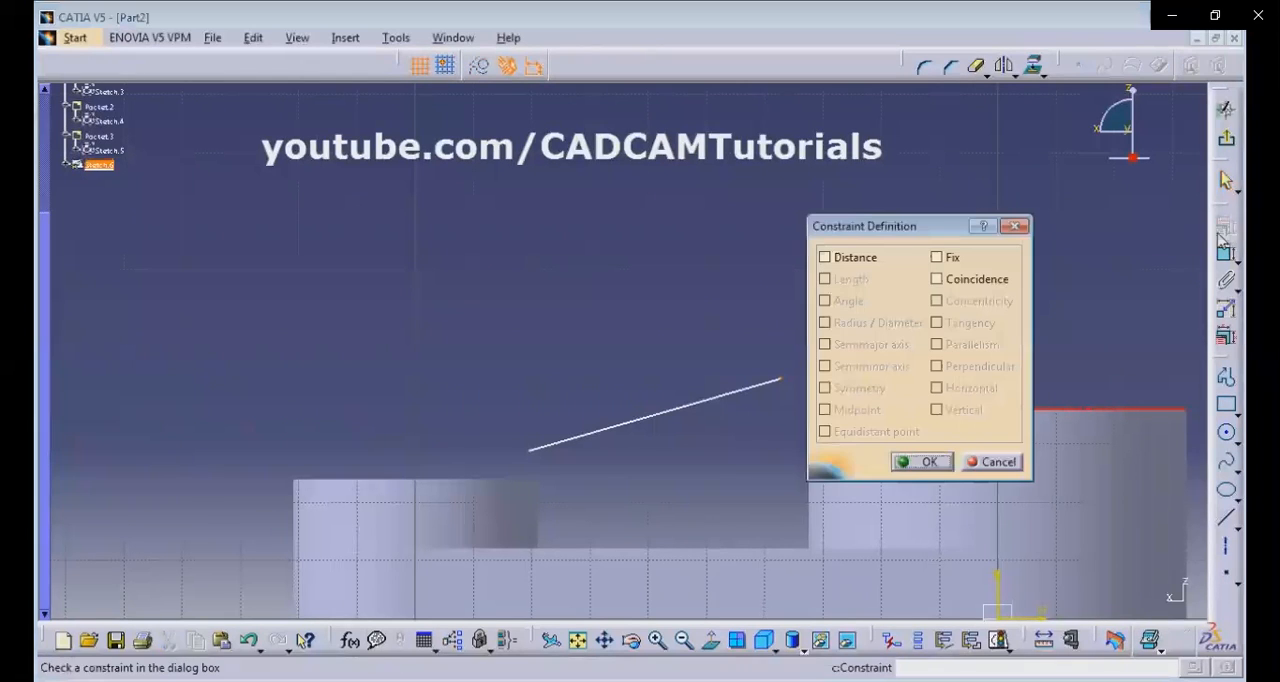
left_click(950, 280)
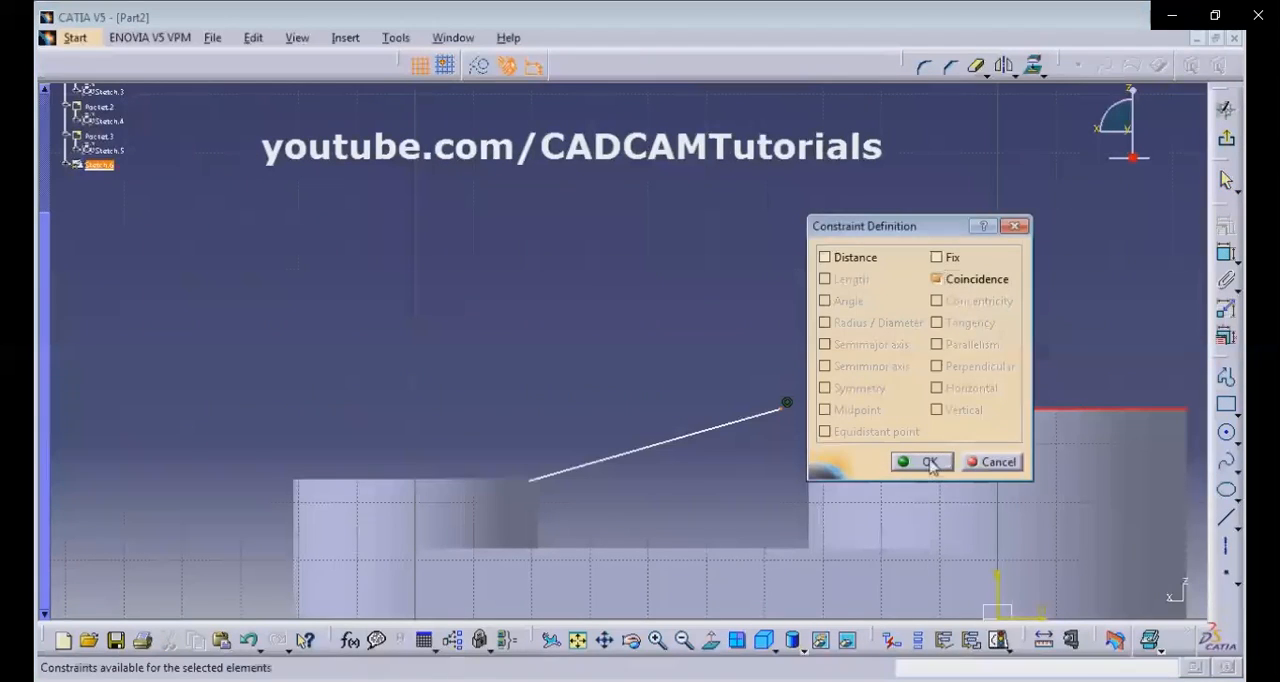
left_click(929, 462)
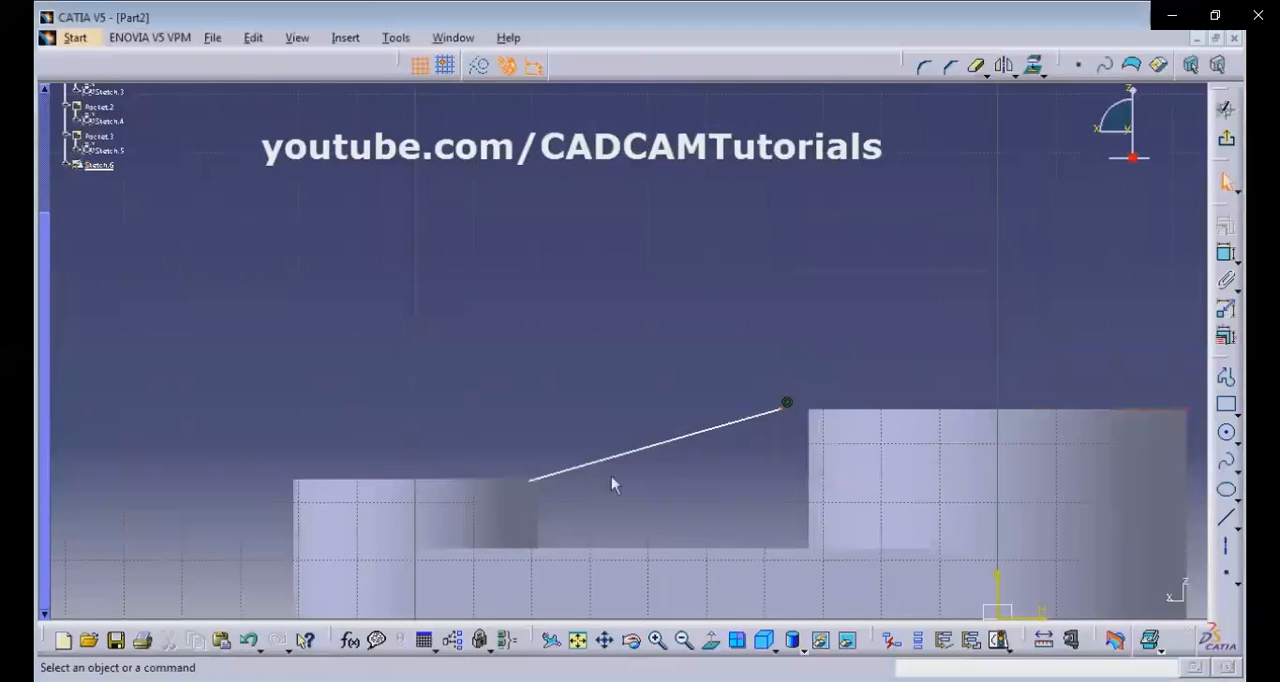
Constrain the sloping line's lower endpoint with Coincidence to the small boss's top edge.
left_click(538, 490)
left_click(457, 480, "ctrl")
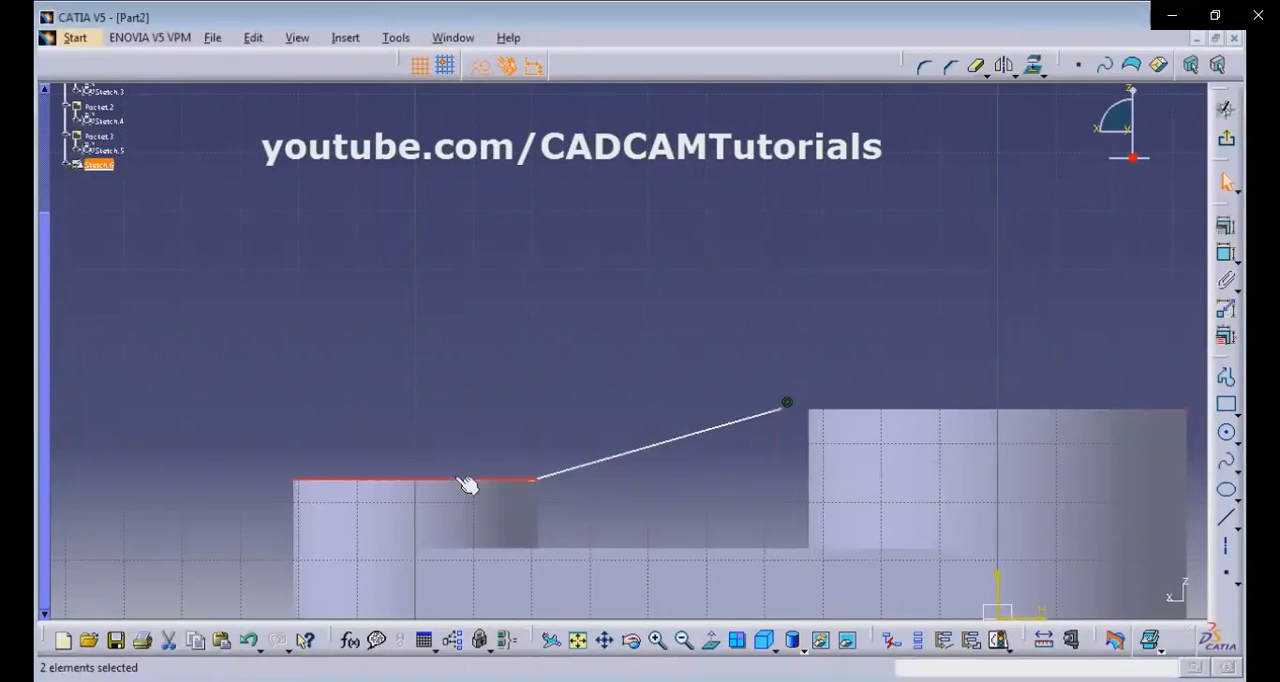
left_click(1225, 253)
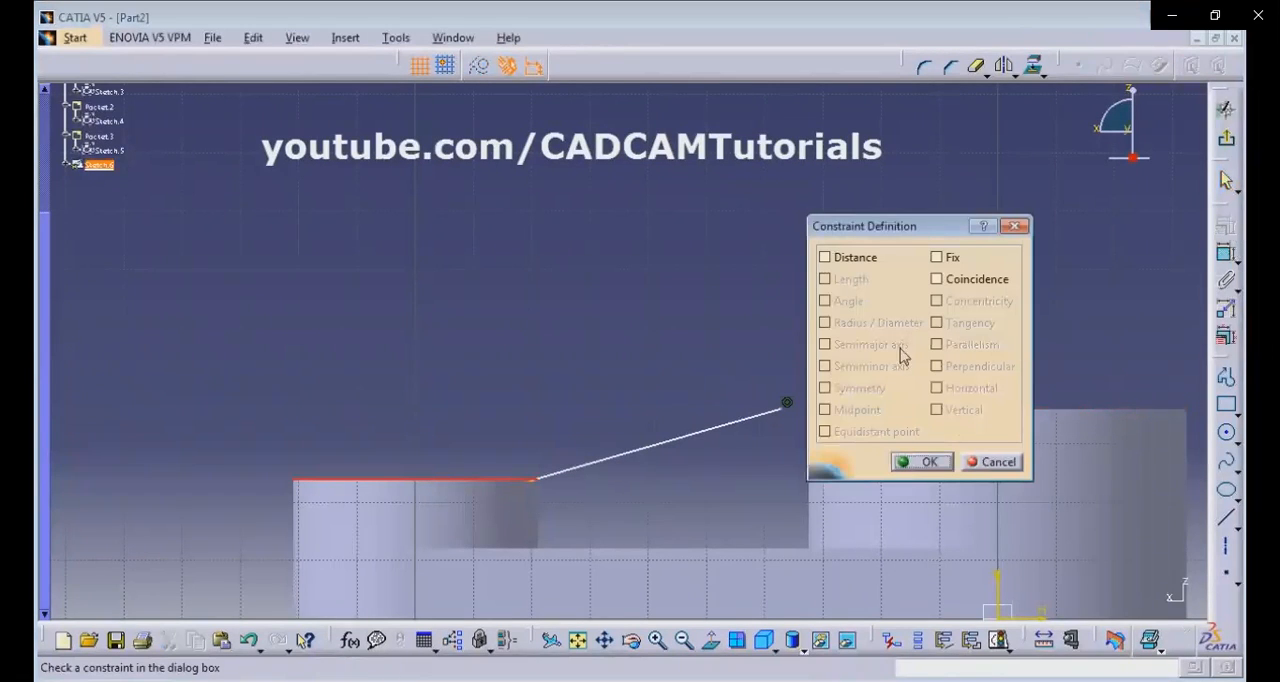
left_click(985, 283)
left_click(918, 462)
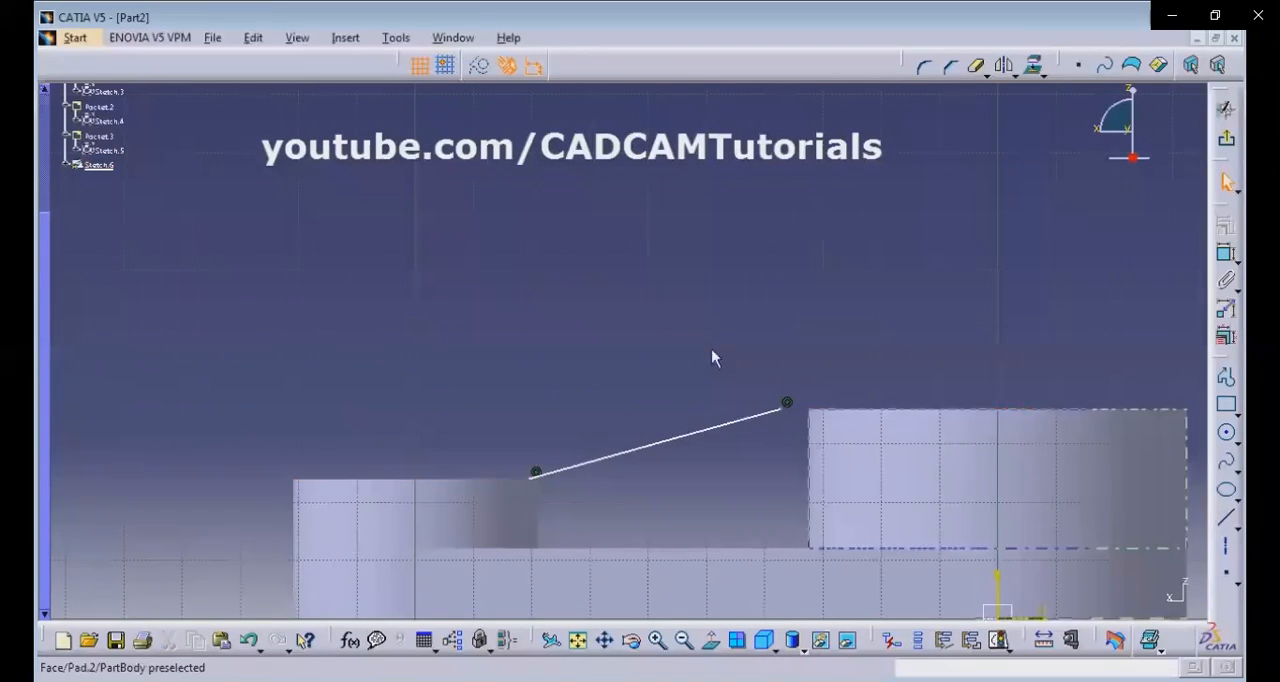
Dimension the horizontal distance from the sloping line's upper endpoint to the sketch's vertical axis.
middle_click_drag(749, 354, 701, 248)
left_click(1227, 255)
left_click(746, 321)
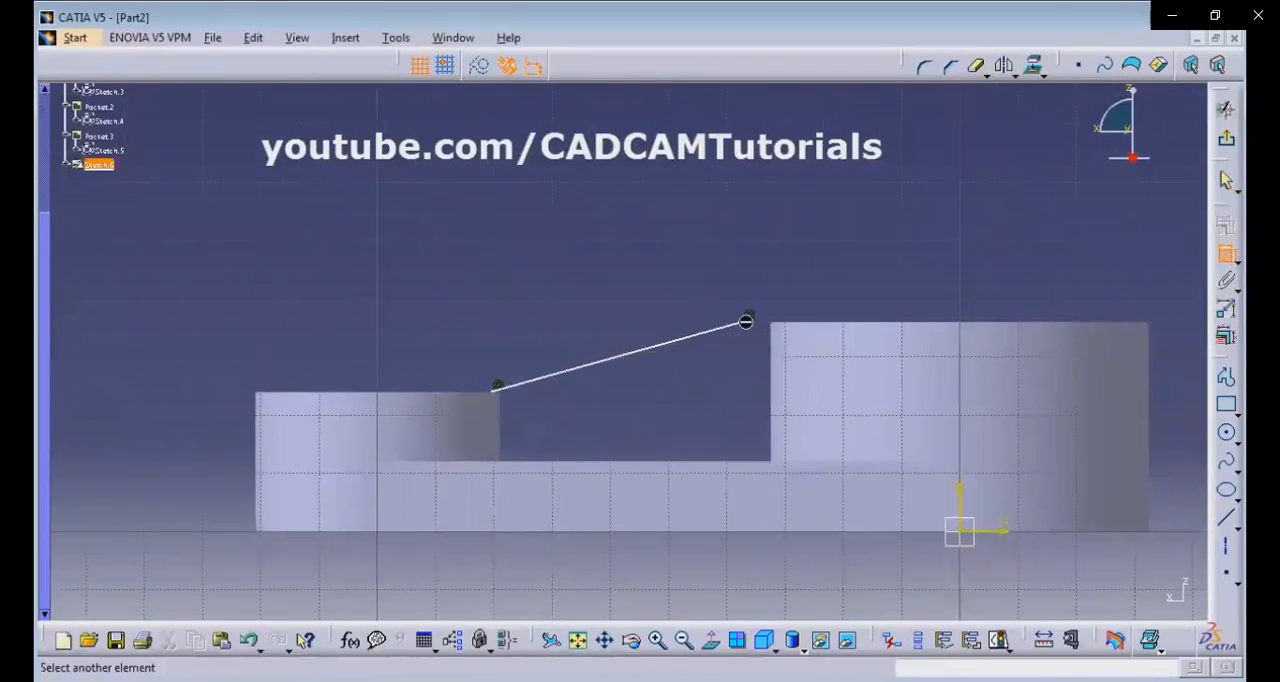
left_click(966, 400)
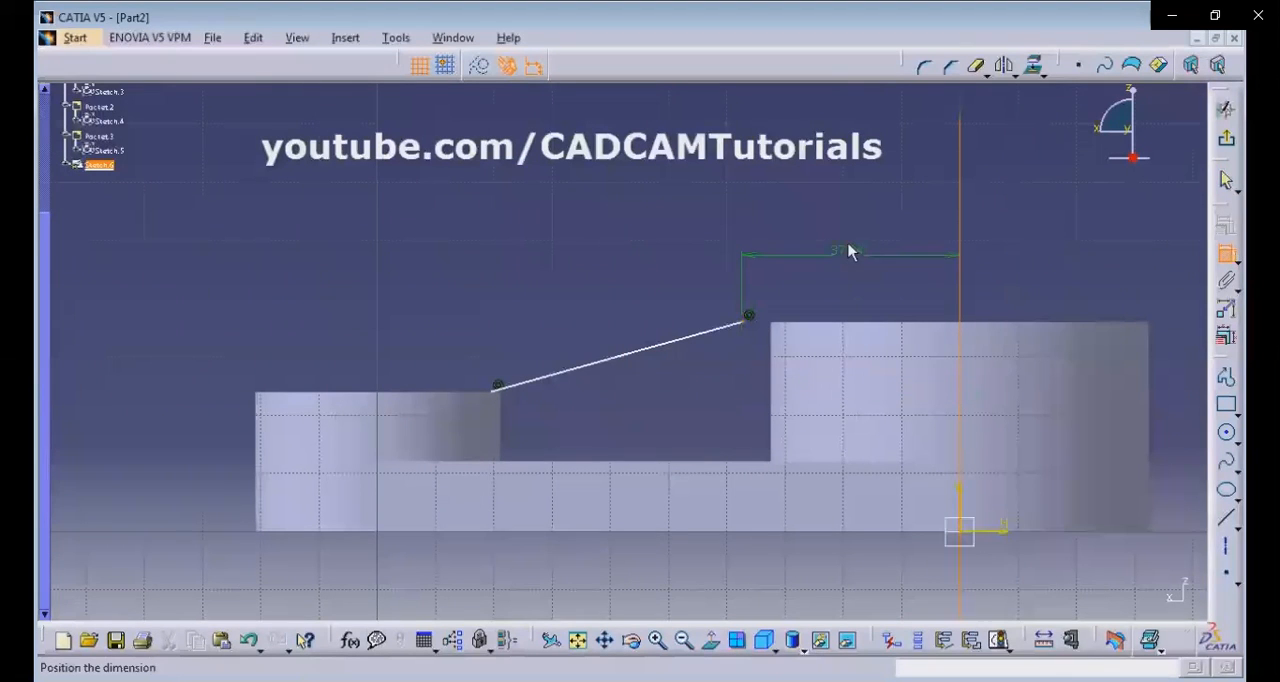
left_click(848, 246)
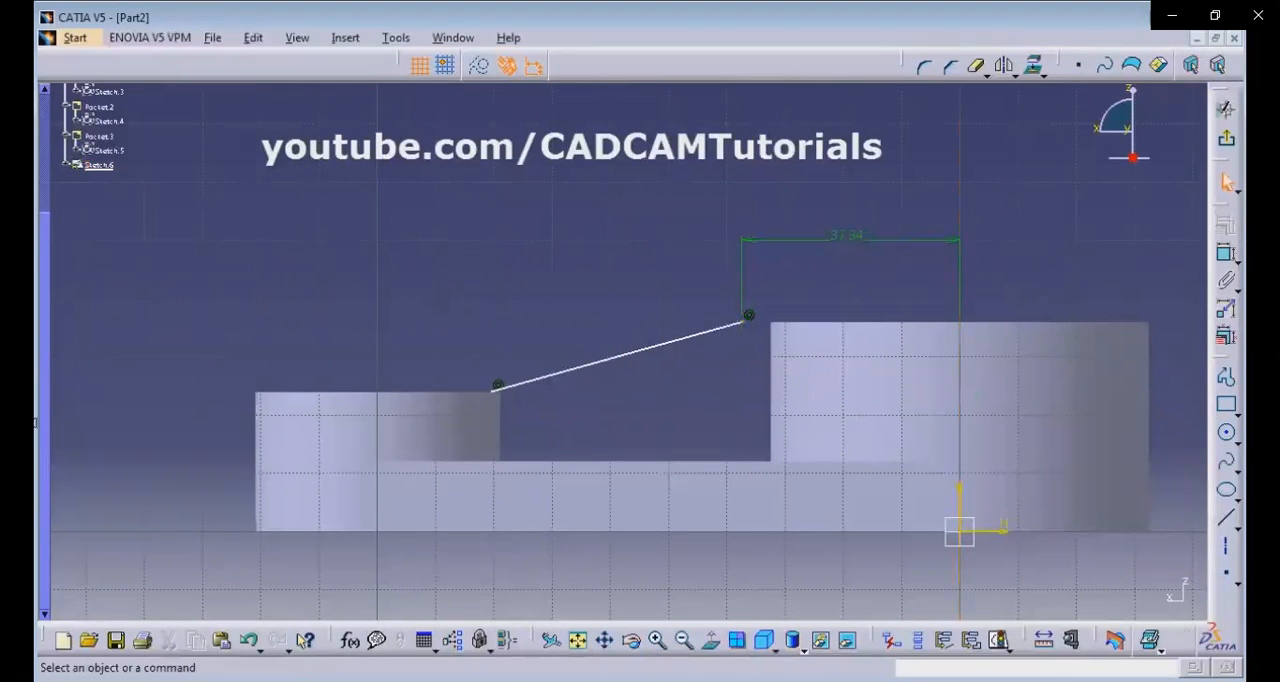
Set the upper endpoint's distance from the vertical axis to 65/2 (32.5 mm), using the large boss's diameter in the reference drawing.
left_click(34, 421)
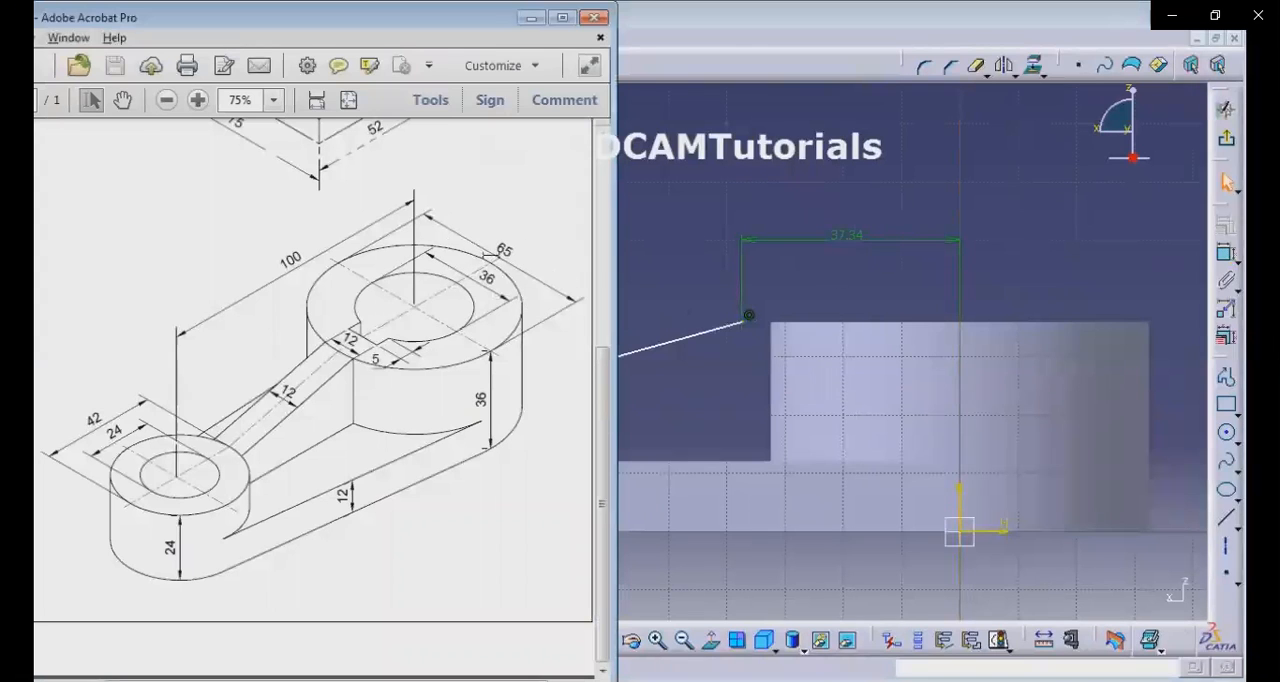
left_click(811, 177)
double_click(848, 238)
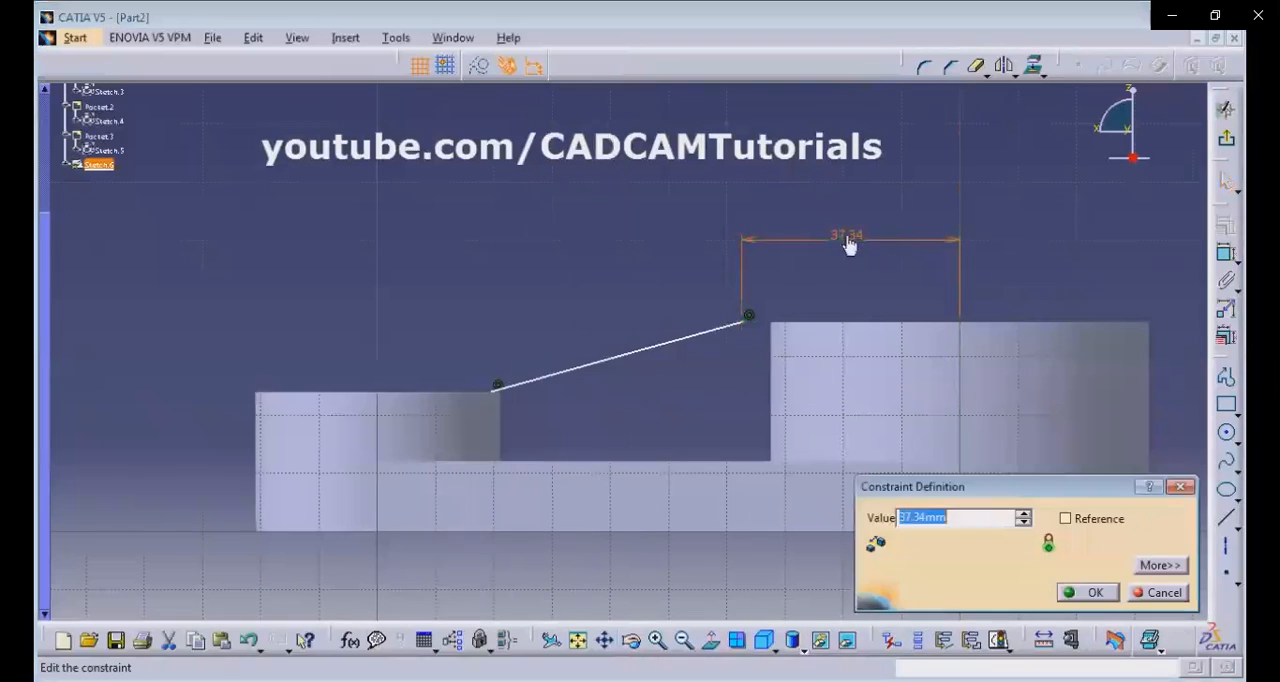
type("65/2")
key("Return")
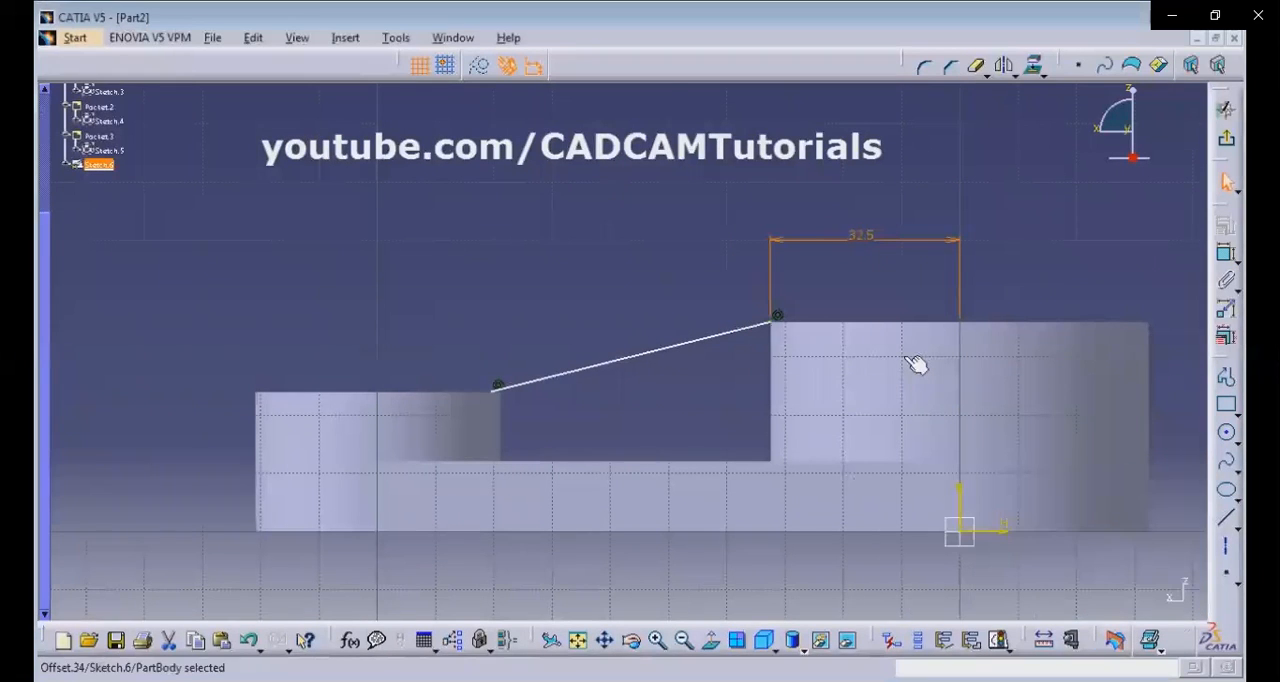
left_click(861, 294)
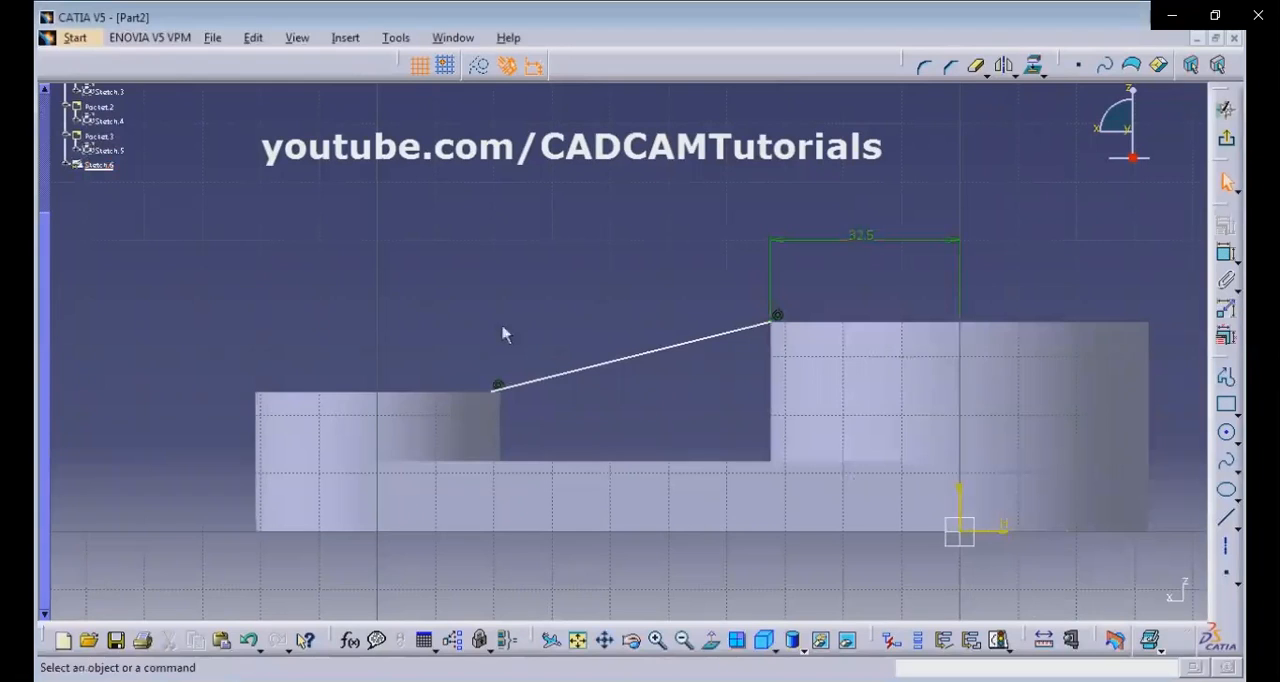
Dimension the sloping line's lower endpoint from the small boss's vertical axis and set it to 21 mm, using the reference drawing.
left_click(1228, 258)
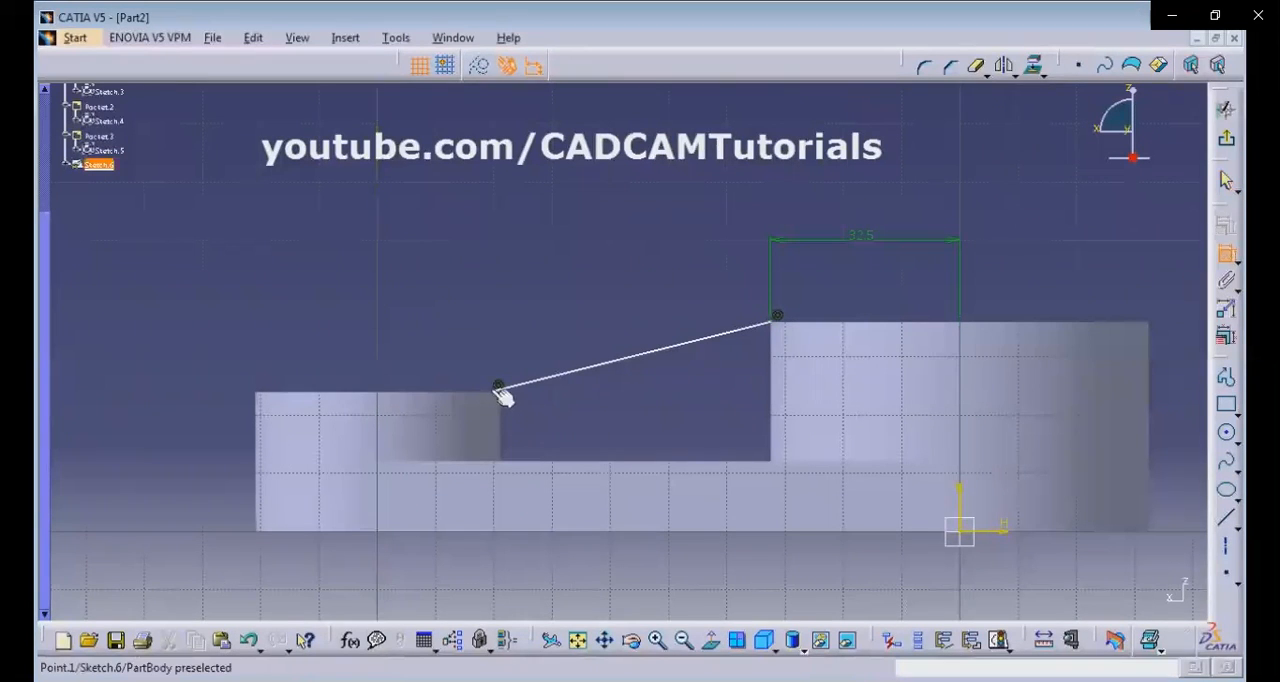
left_click(388, 437)
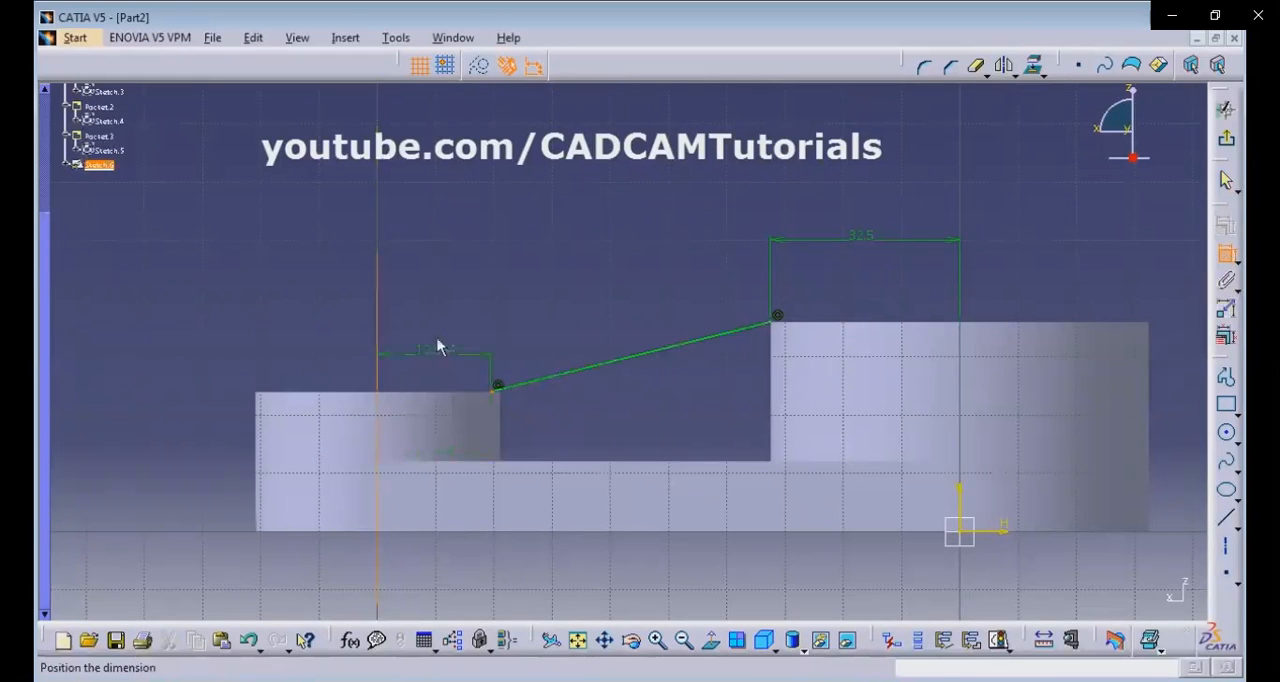
left_click(440, 318)
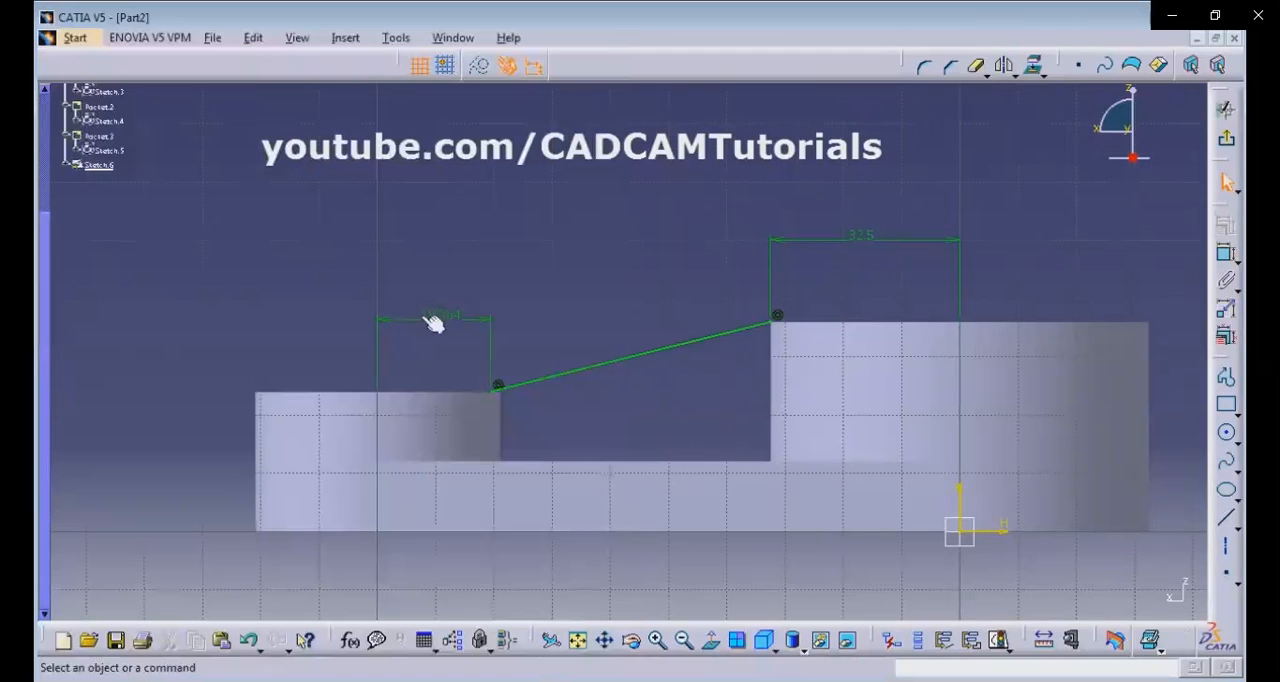
double_click(432, 318)
type("21")
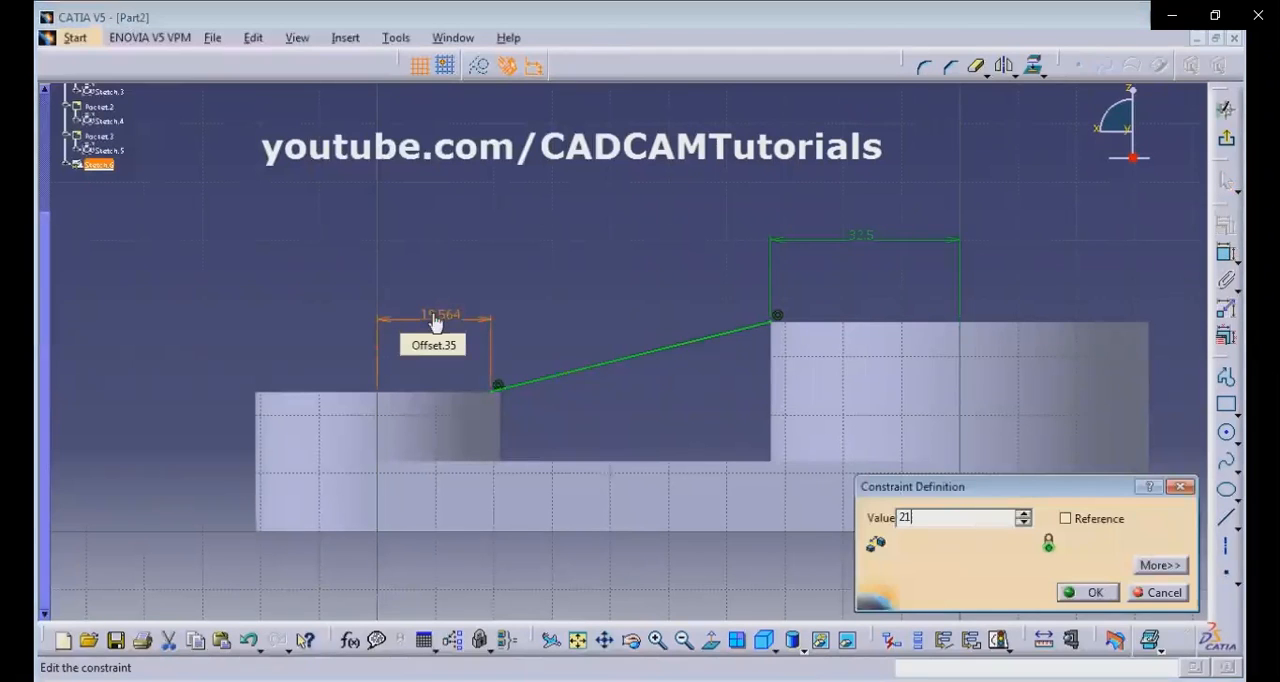
key("Return")
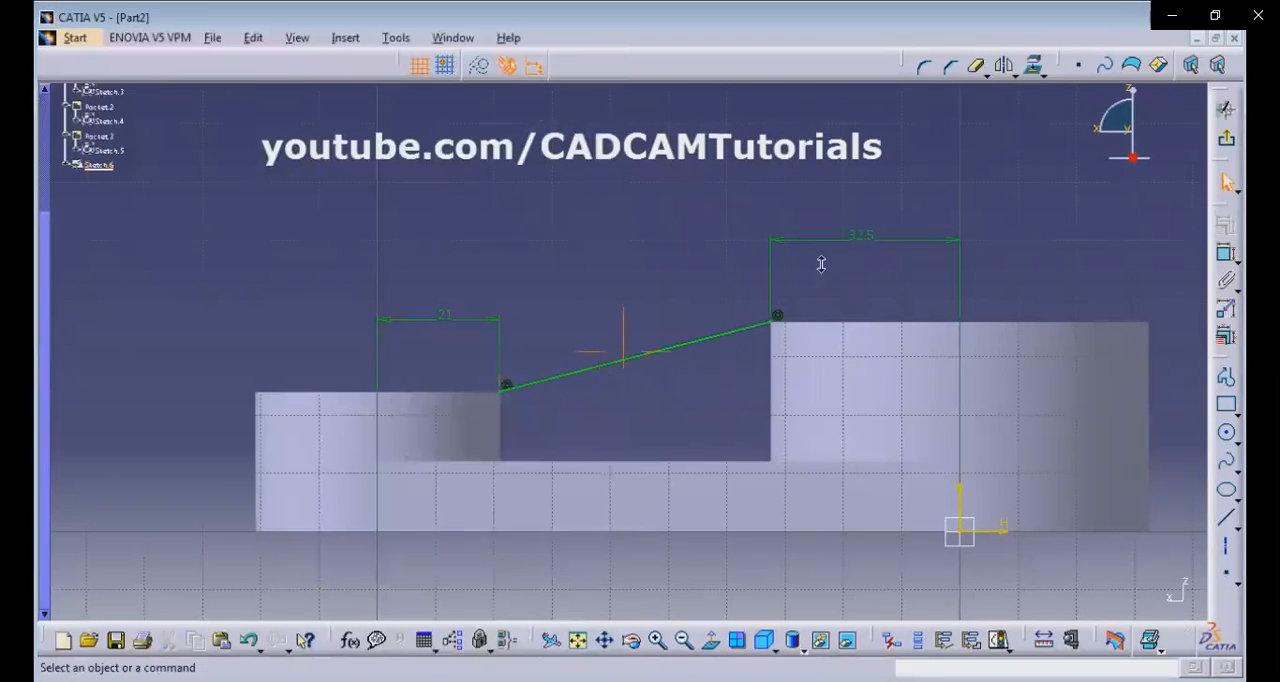
Draw a short horizontal line from the sloping line's upper endpoint along the large boss's top edge, into the boss.
middle_click_drag(821, 264, 826, 195, "ctrl")
middle_click_drag(889, 330, 622, 430)
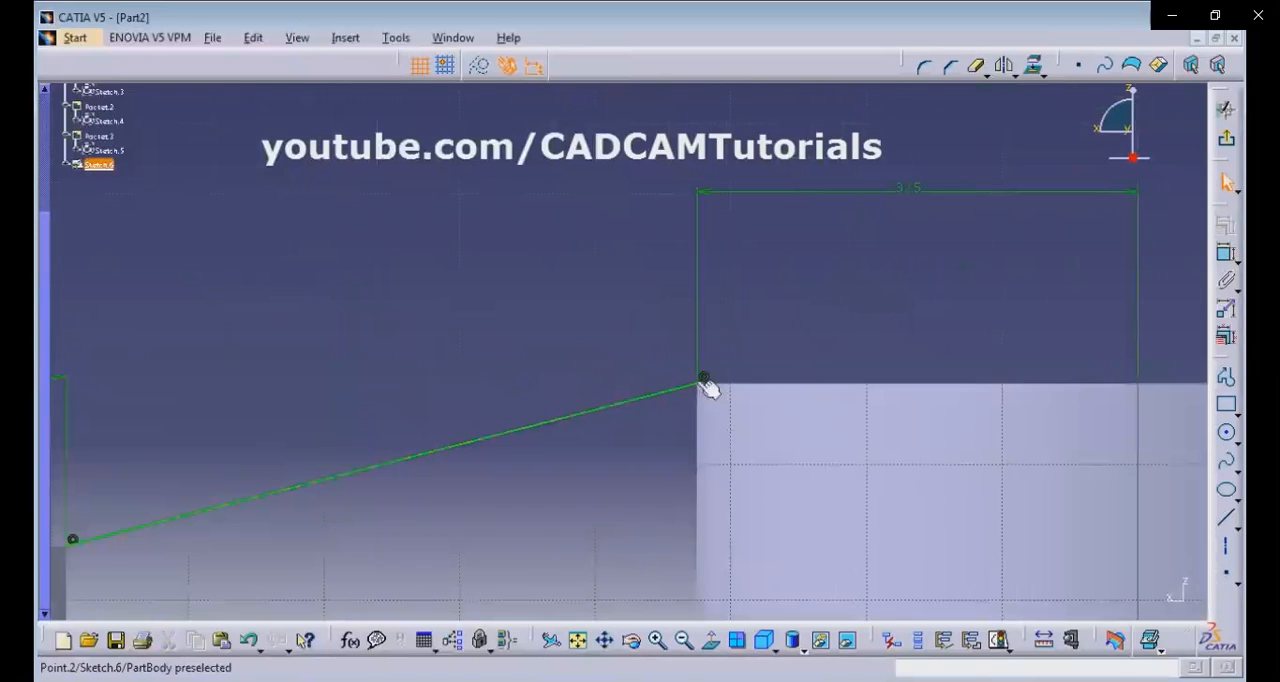
left_click(1226, 520)
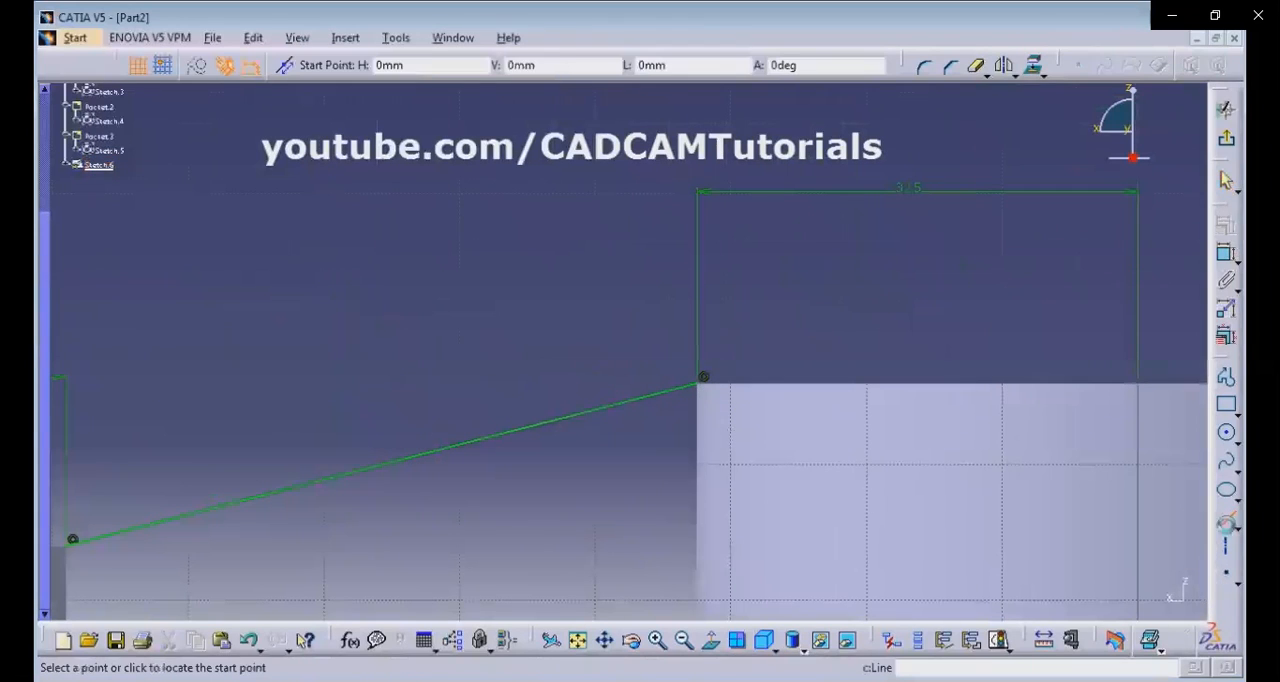
left_click(704, 378)
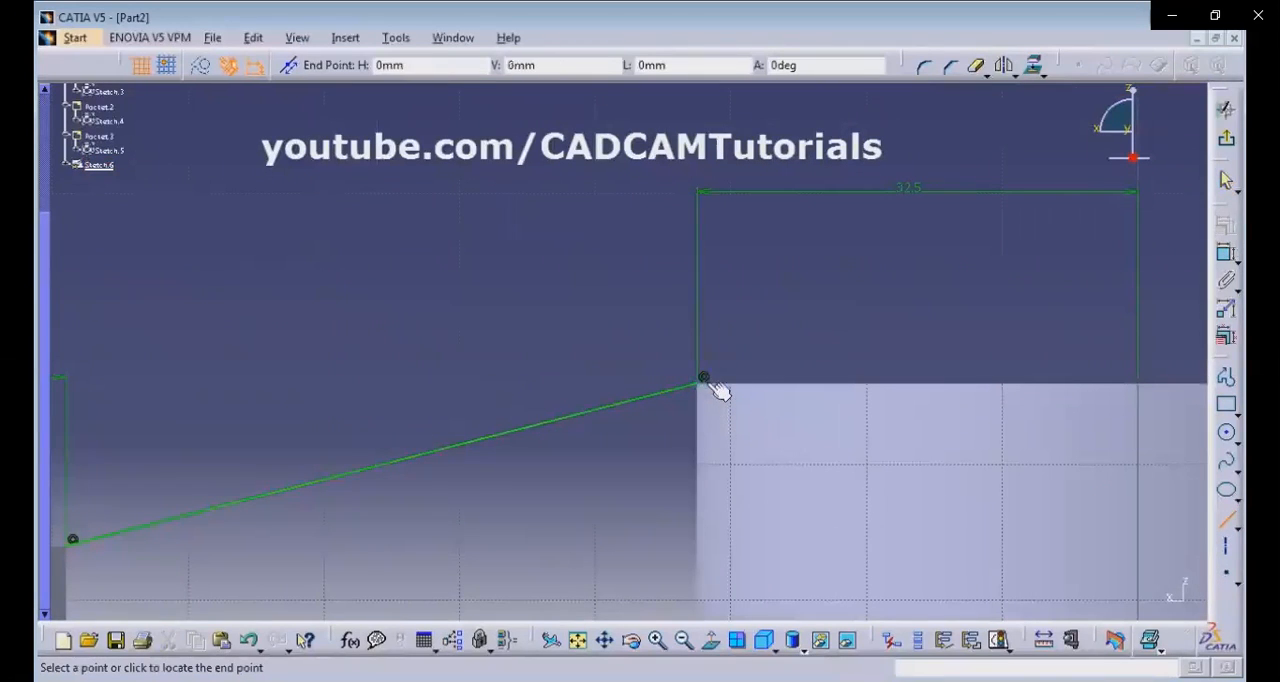
left_click(723, 380)
Draw a short horizontal line from the sloping line's lower endpoint along the small boss's top edge, into the boss.
mouse_move(607, 479)
middle_mouse_down()
mouse_move(857, 379)
mouse_move(1040, 363)
middle_mouse_up()
left_click(1226, 518)
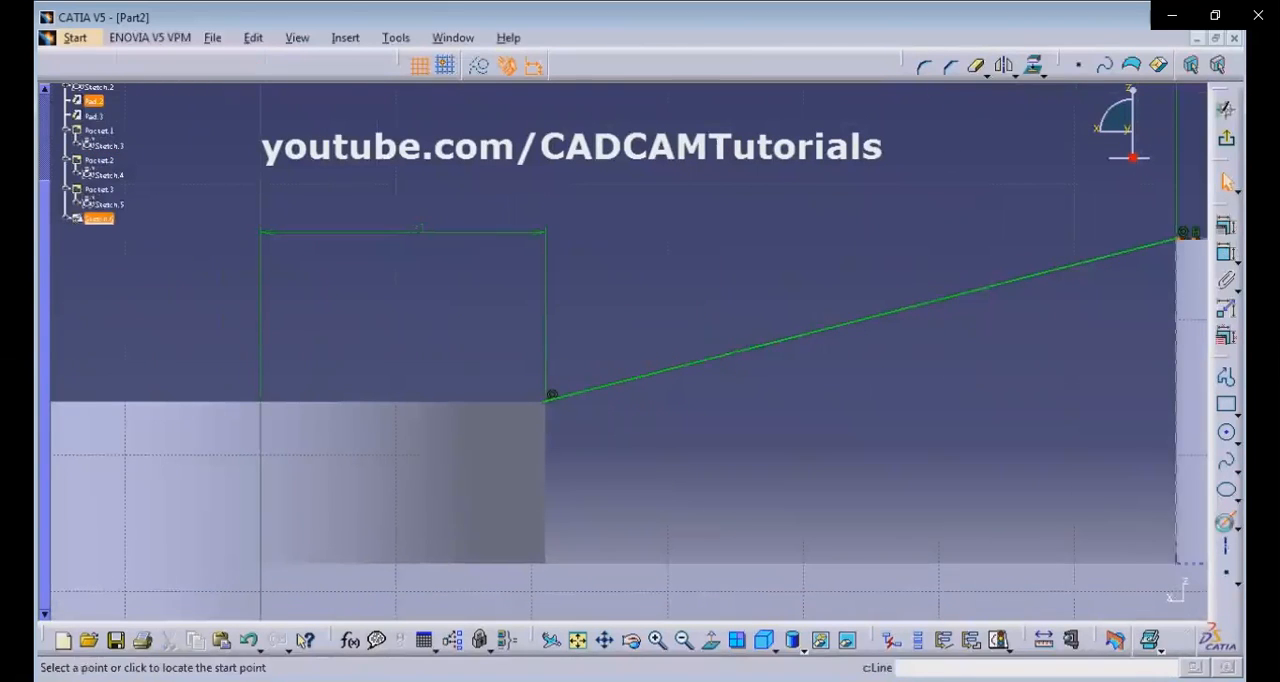
left_click(546, 400)
left_click(528, 402)
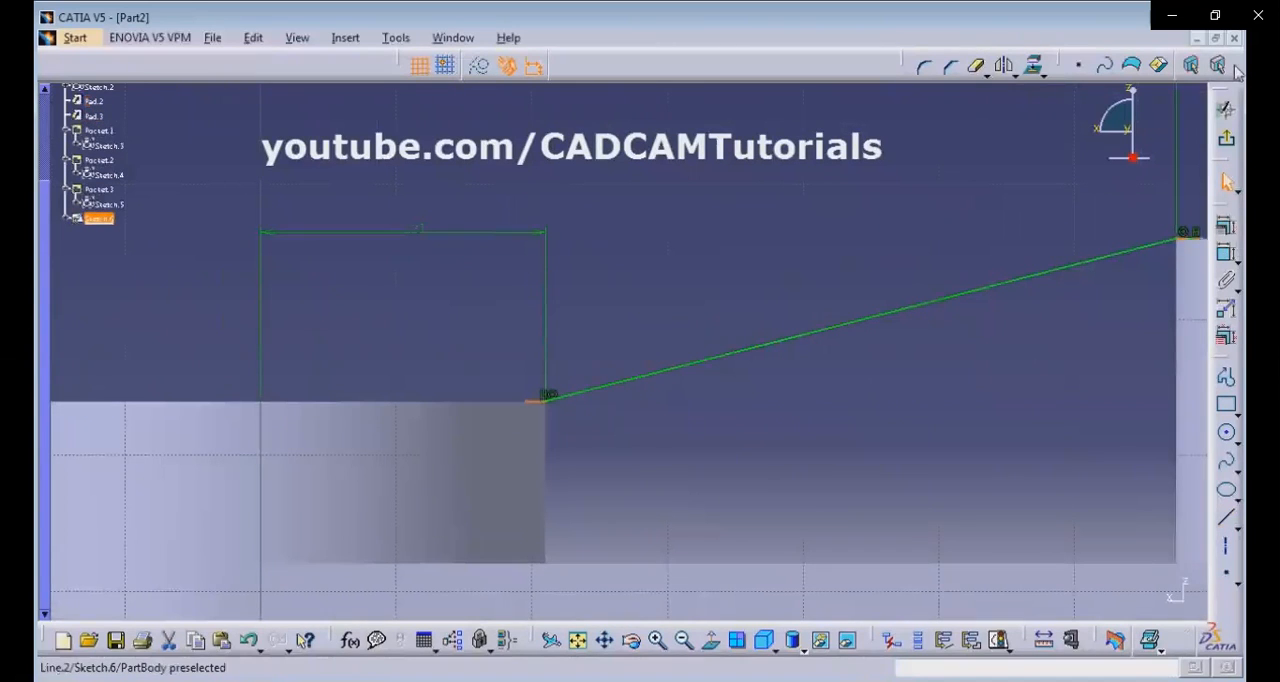
Exit the sketch and create a Stiffener from its profile between the bosses, with a thickness of 12 mm as in the reference drawing.
left_click(1227, 146)
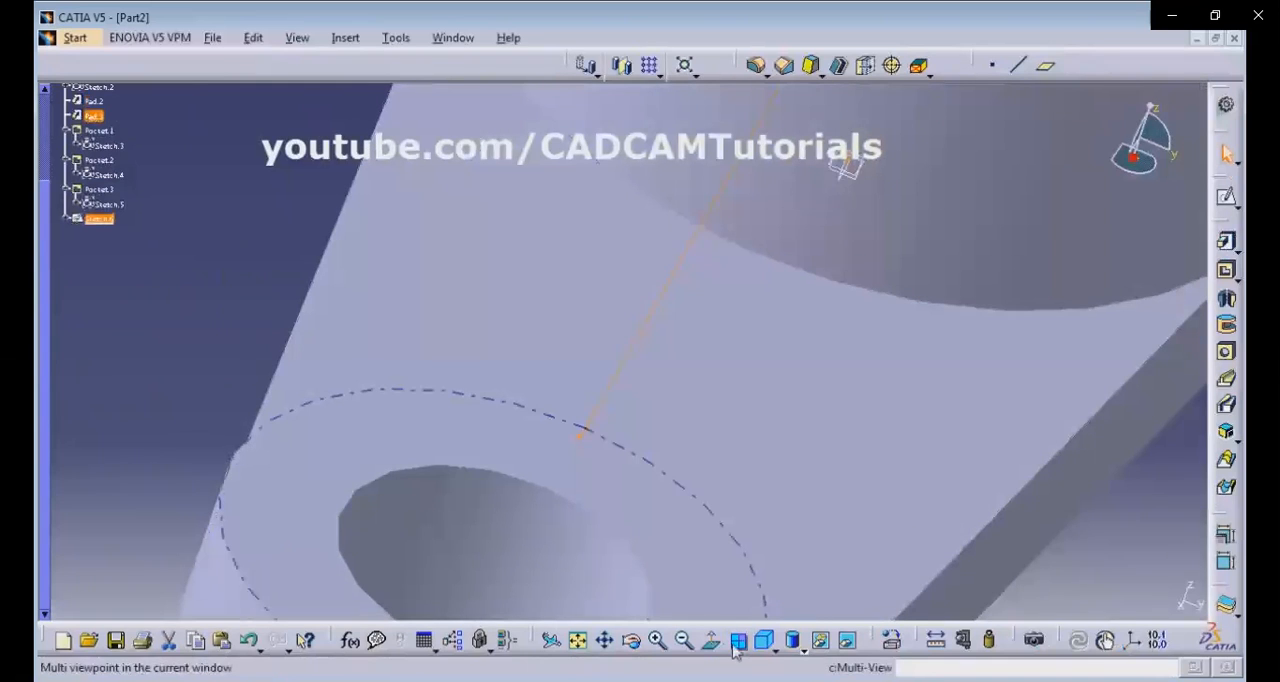
left_click(767, 644)
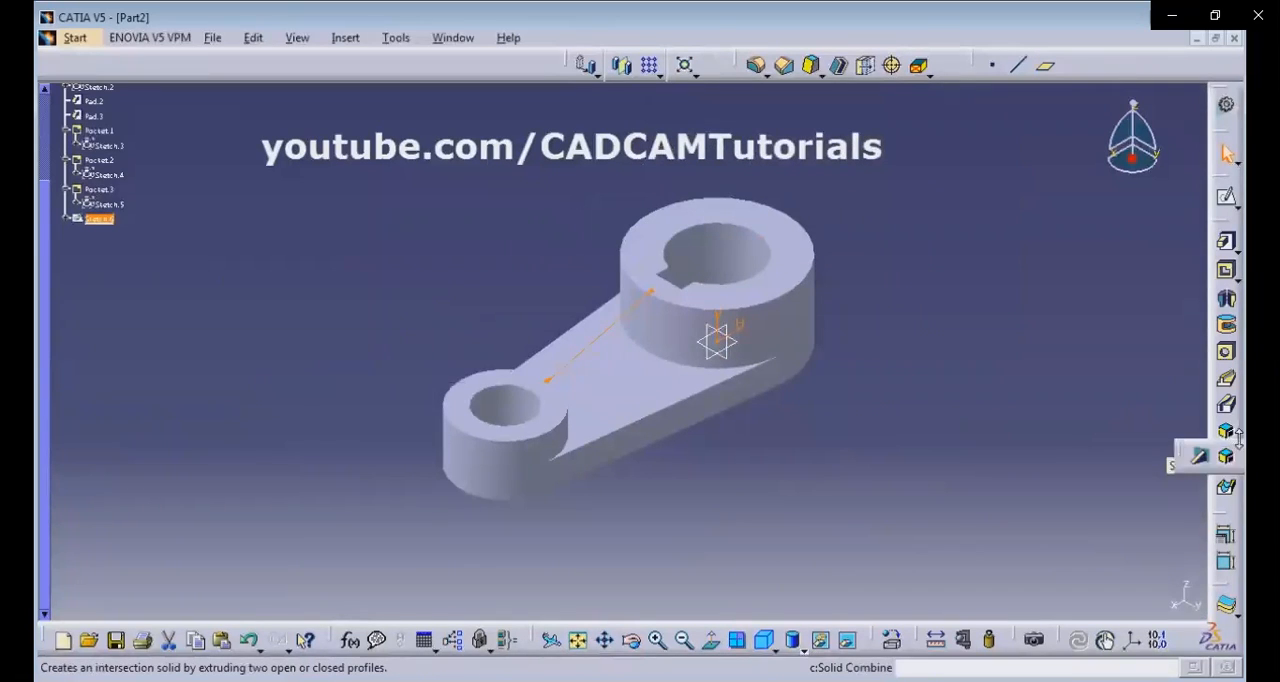
left_click(1227, 459)
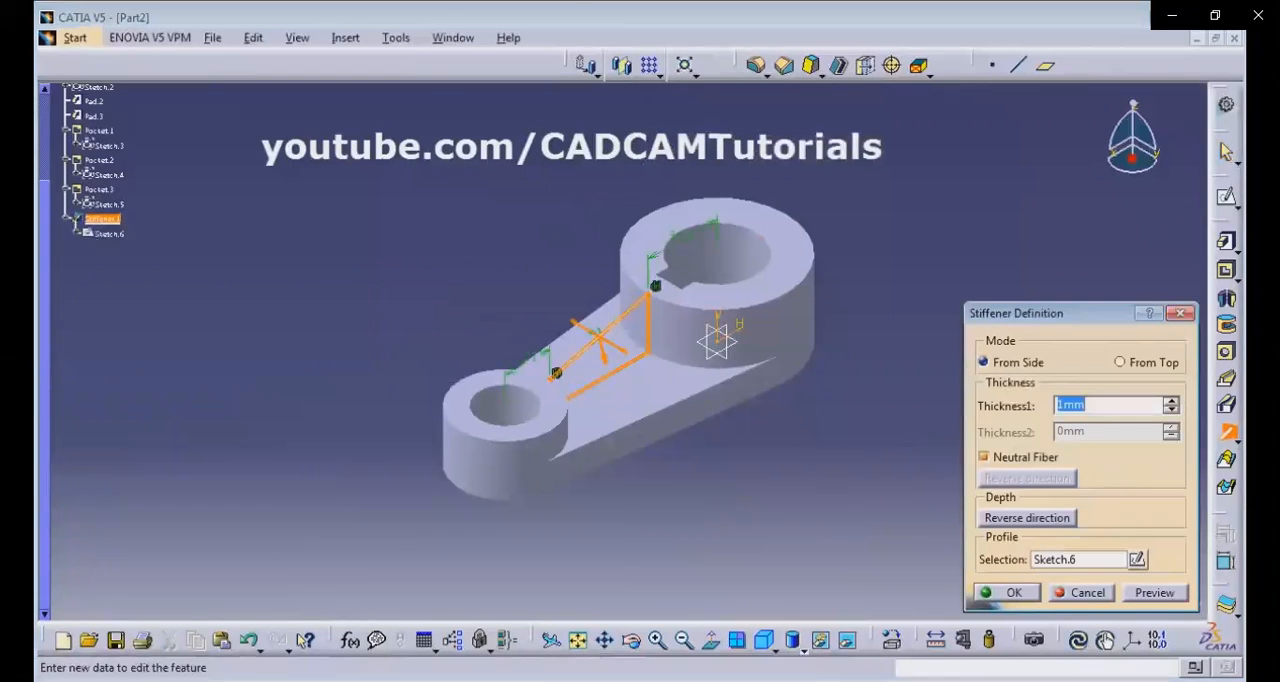
key("alt+Tab")
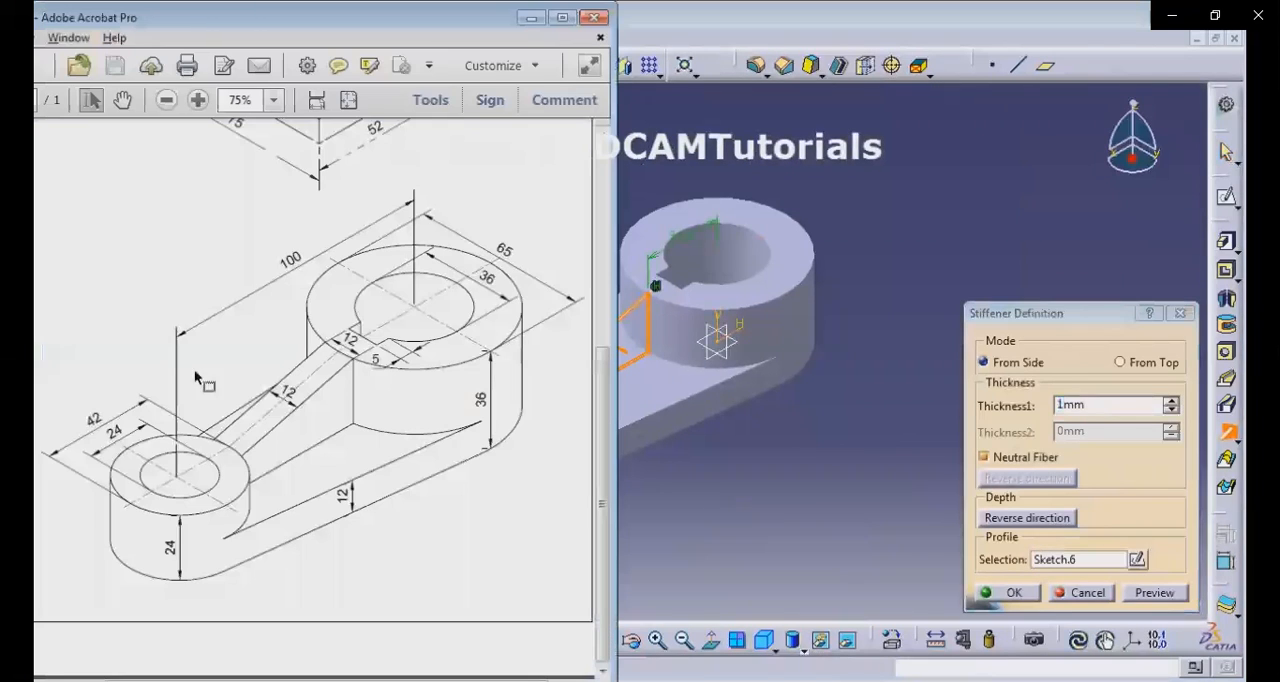
left_click(1105, 405)
type("12")
key("Return")
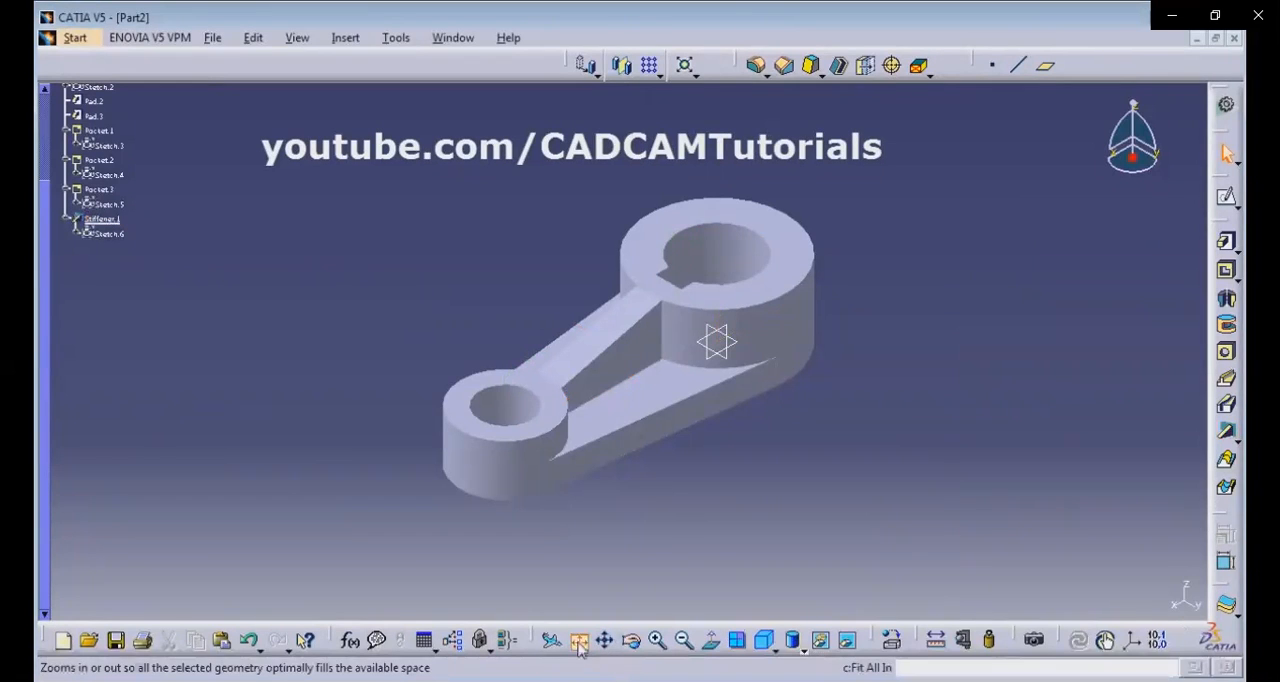
Tile the Part2 and Part1 windows vertically and fit each model within its own window.
middle_click_drag(608, 423, 609, 350)
middle_click_drag(743, 377, 886, 366)
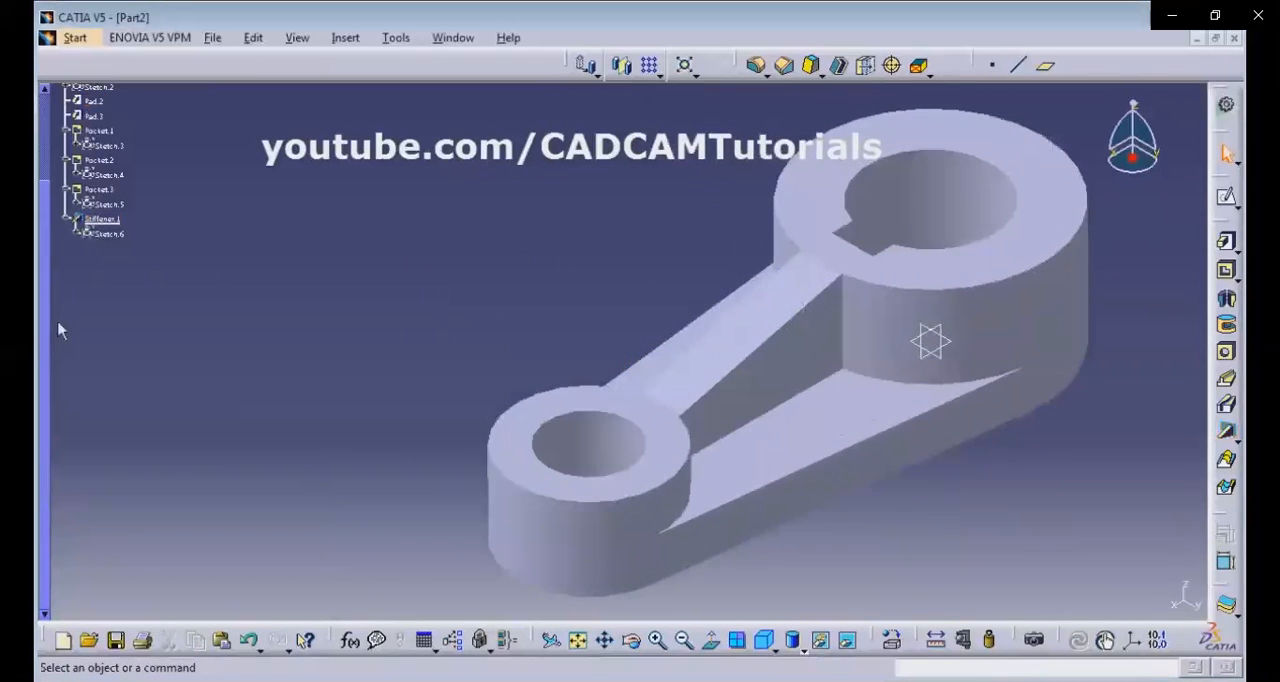
left_click(450, 38)
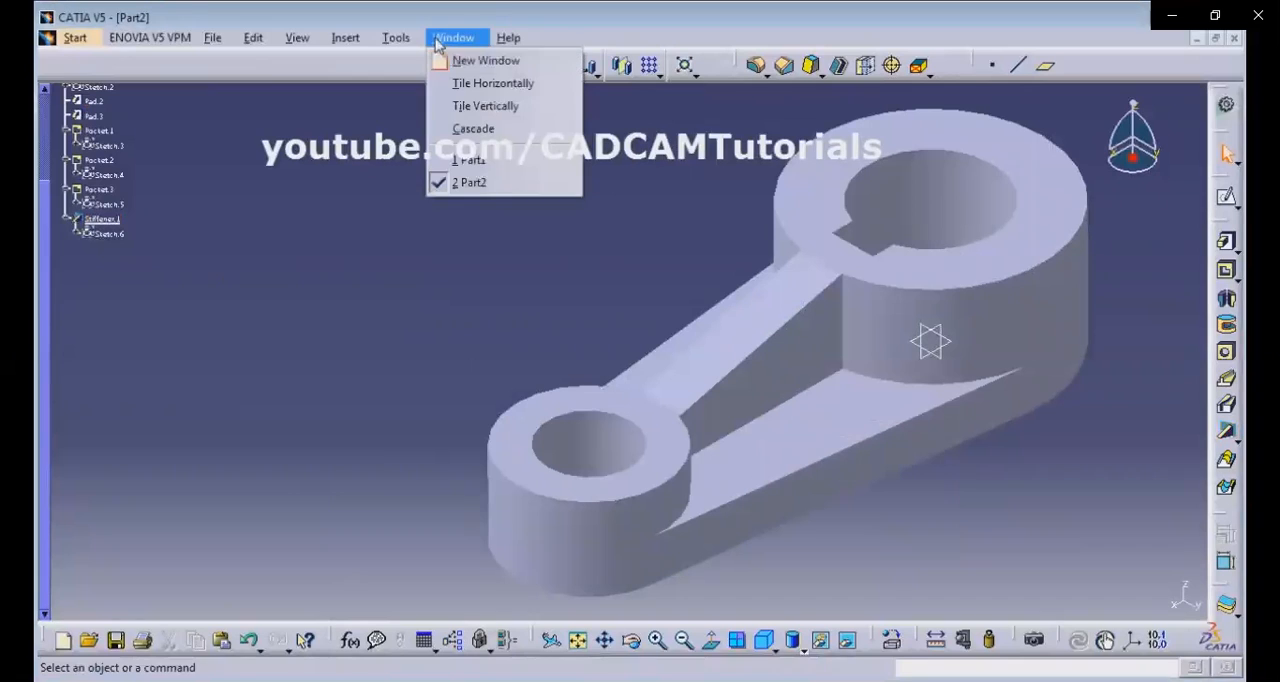
left_click(490, 107)
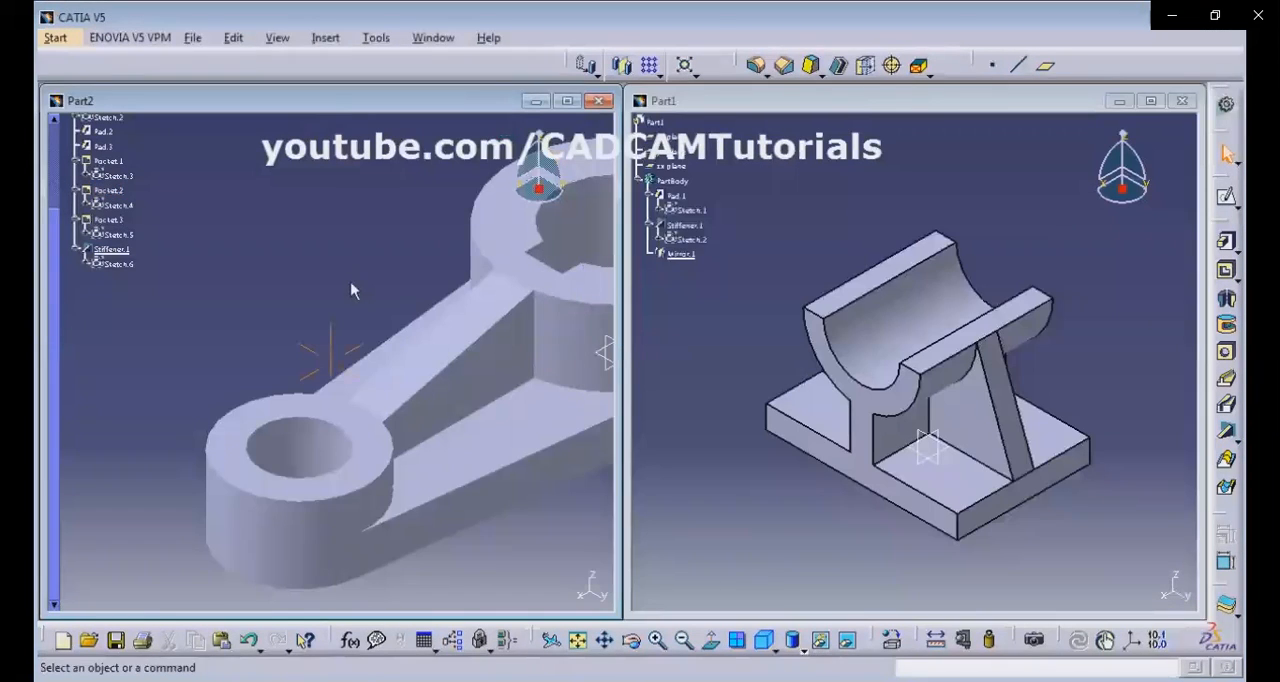
left_click(578, 640)
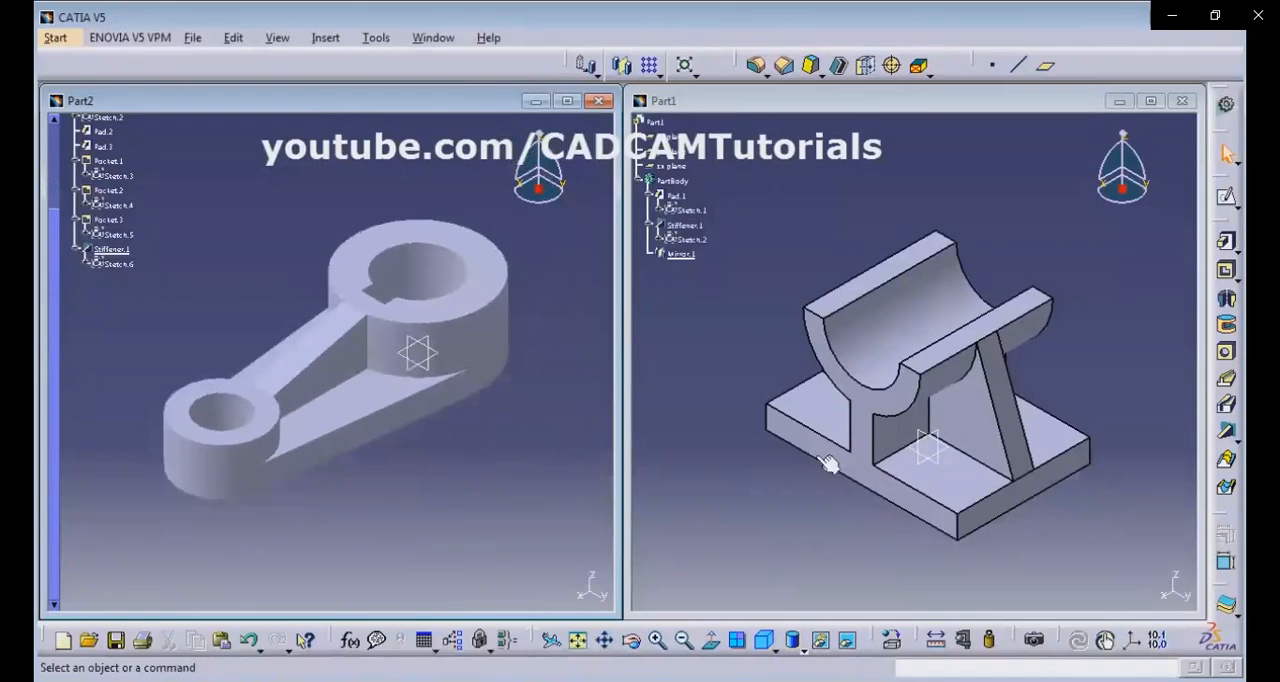
left_click(580, 648)
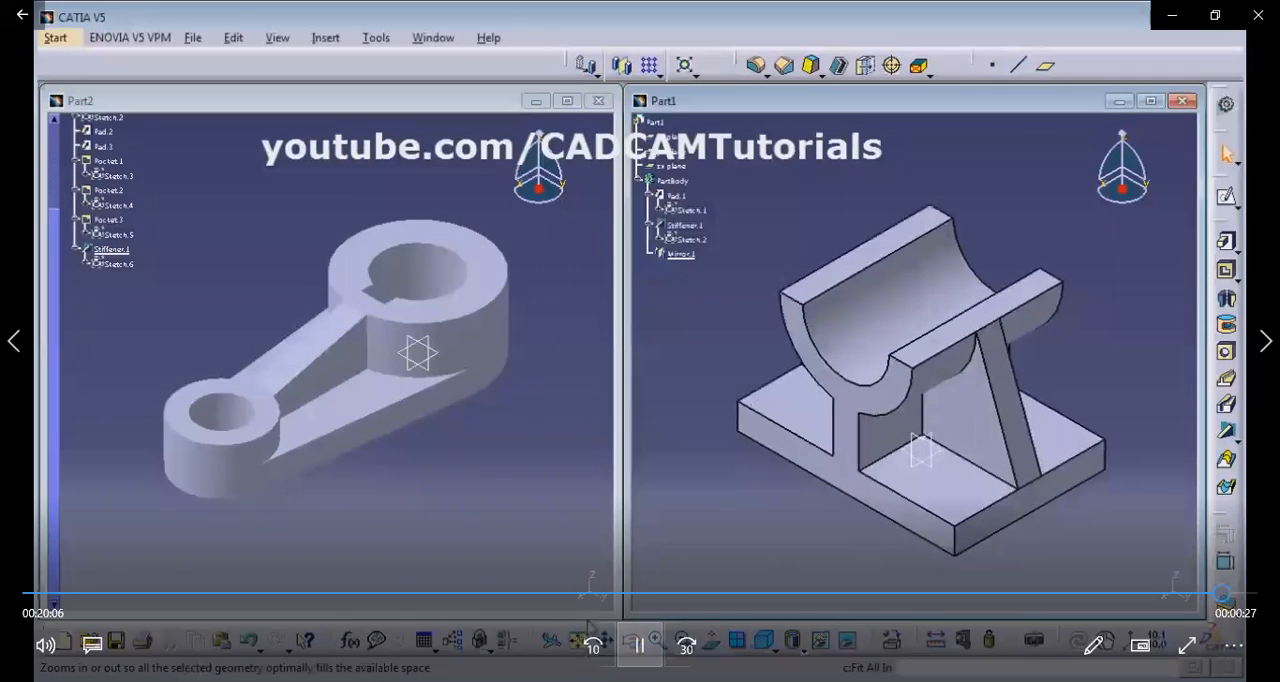
middle_click_drag(360, 388, 352, 342)
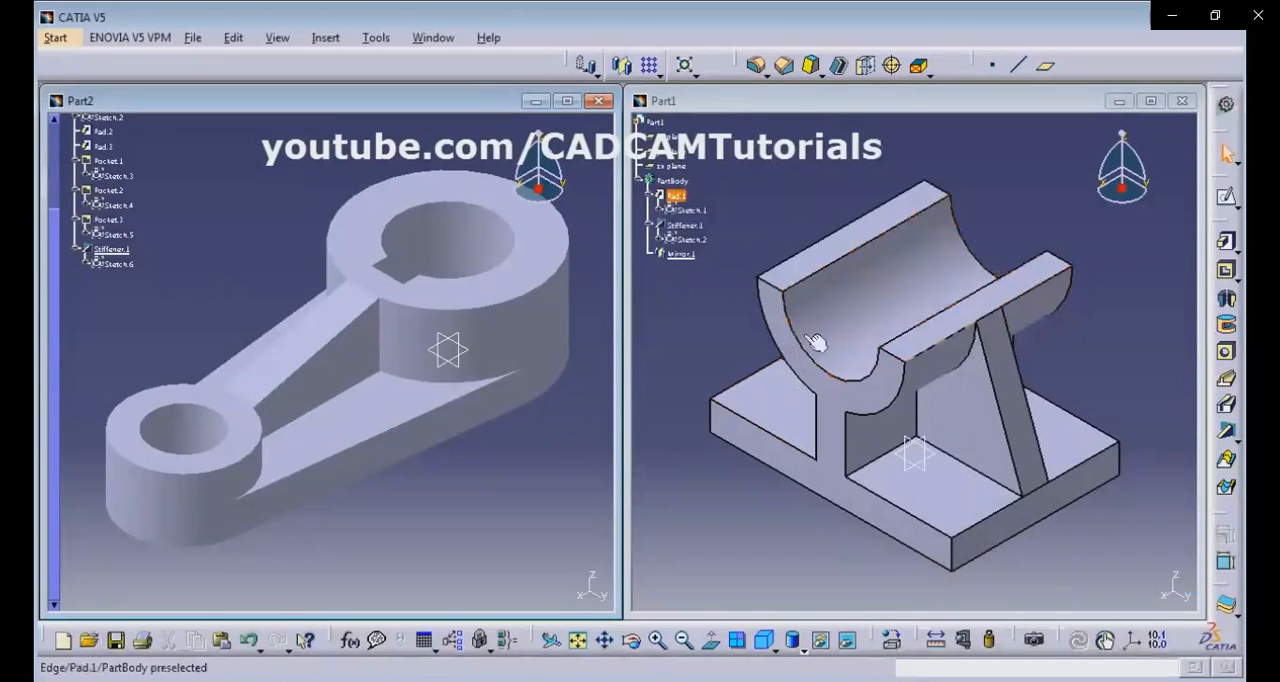
left_click(643, 650)
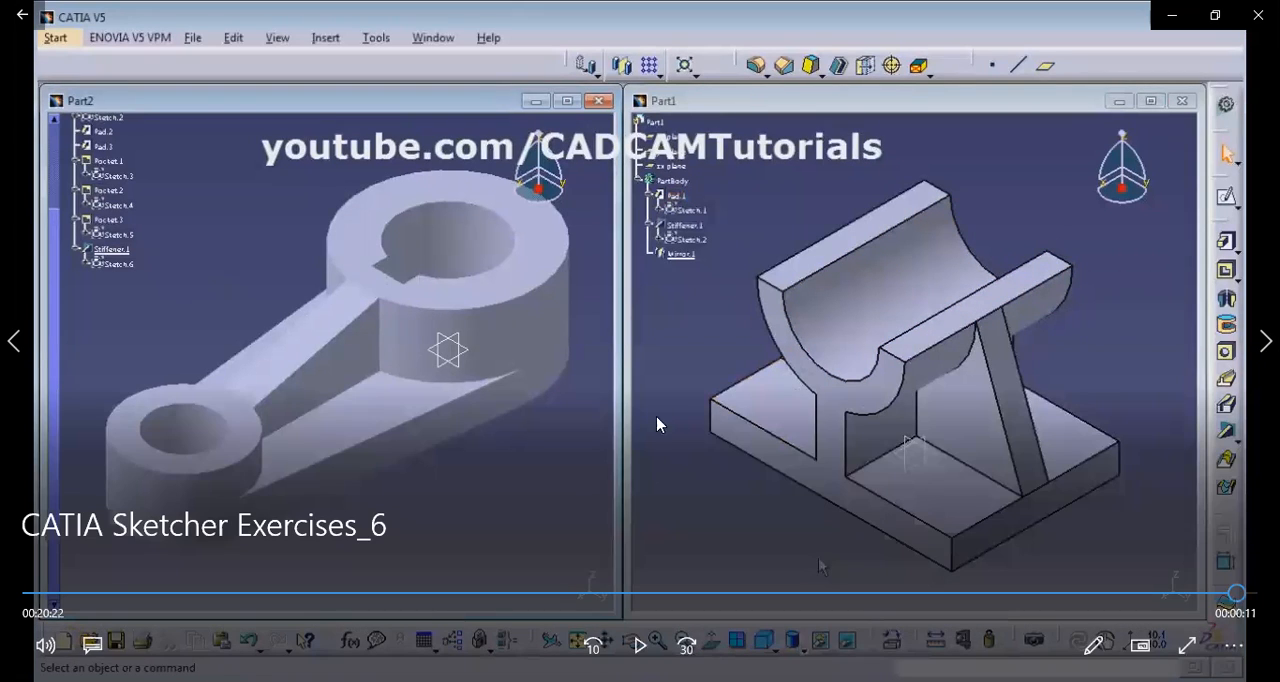